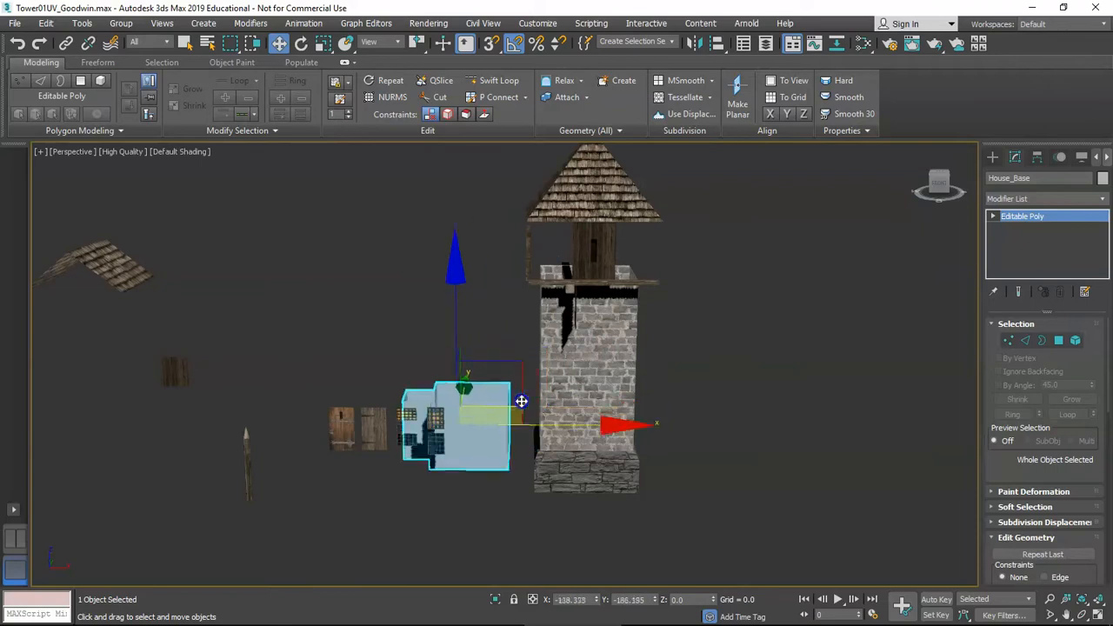
Center the pivot of the brick TowerMiddle section on the object
alt+middle_drag(450, 405, 567, 433)
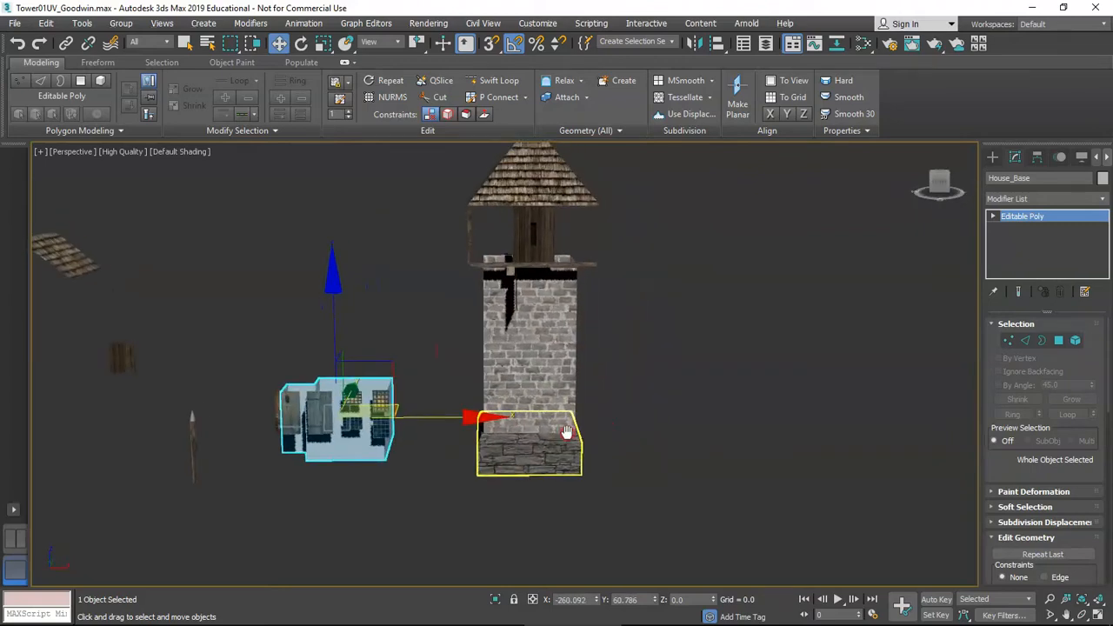
click(633, 436)
scroll(621, 427, up, 6)
alt+middle_drag(534, 389, 523, 440)
click(523, 369)
alt+middle_drag(528, 481, 528, 366)
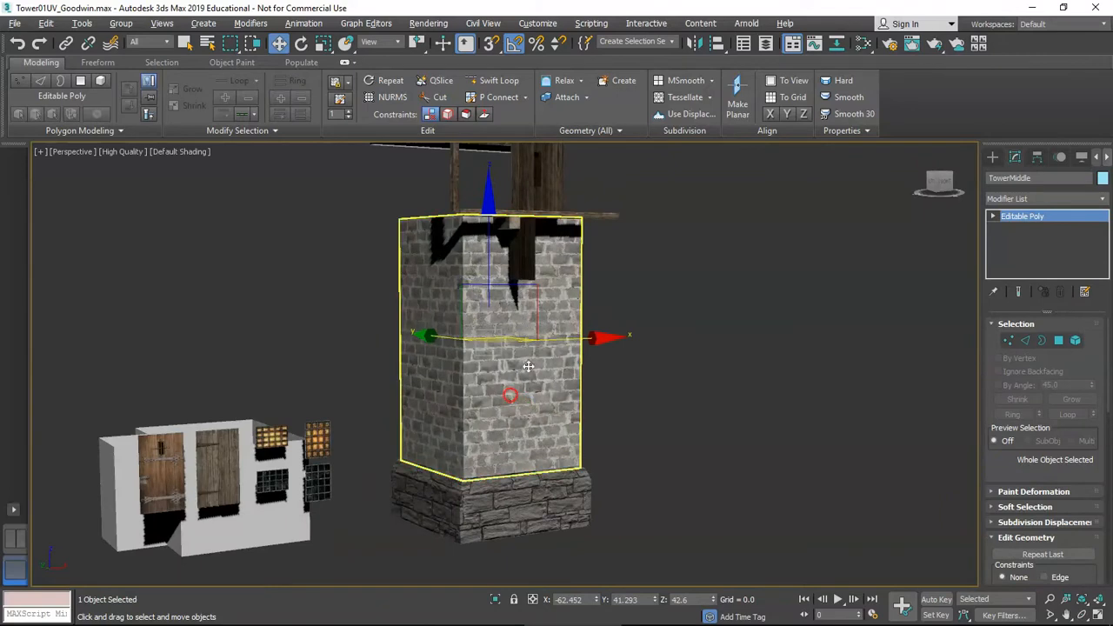
click(1037, 158)
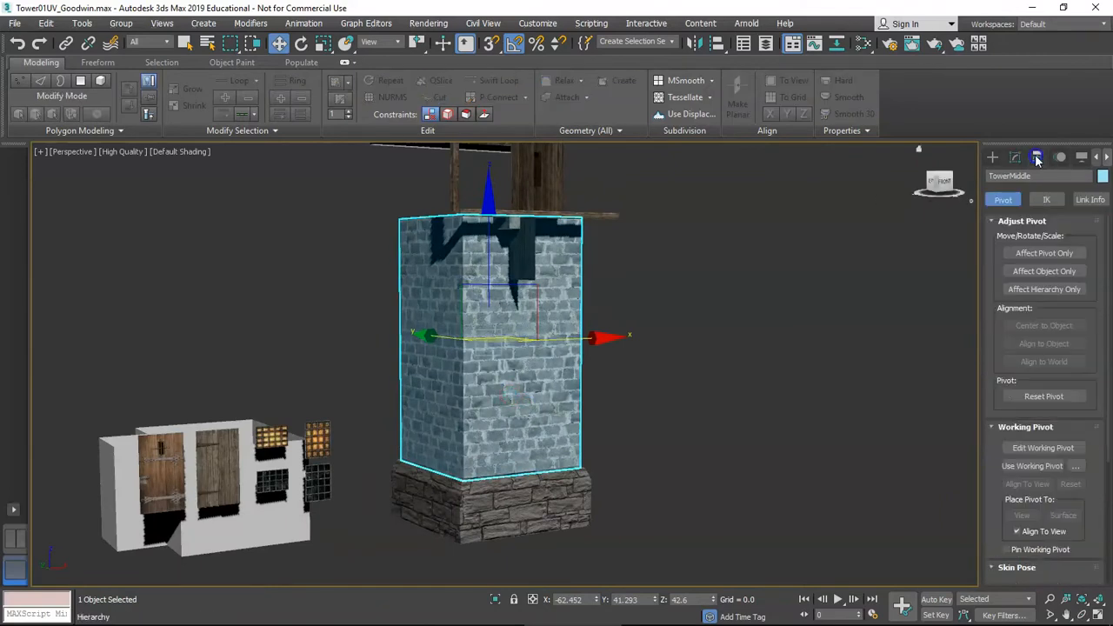
click(1047, 254)
click(1047, 329)
Raise the TowerMiddle pivot to the top edge of the brick walls, at about Z 221.8, and finish pivot editing
alt+middle_drag(589, 311, 575, 328)
middle_drag(478, 317, 503, 352)
scroll(504, 340, up, 3)
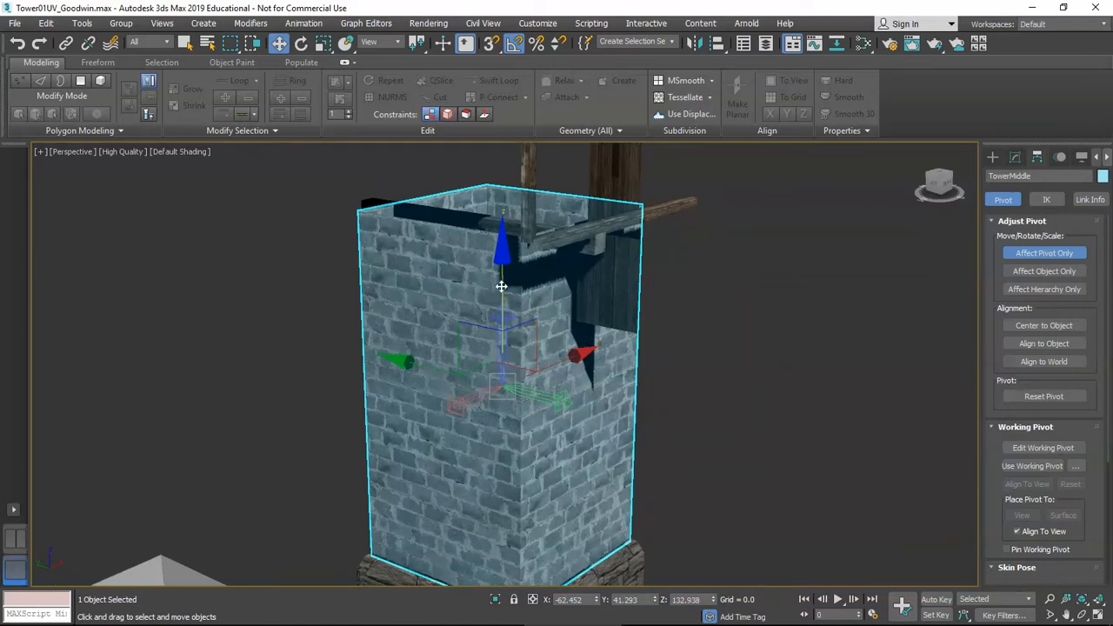
drag(503, 292, 519, 172)
scroll(519, 173, up, 5)
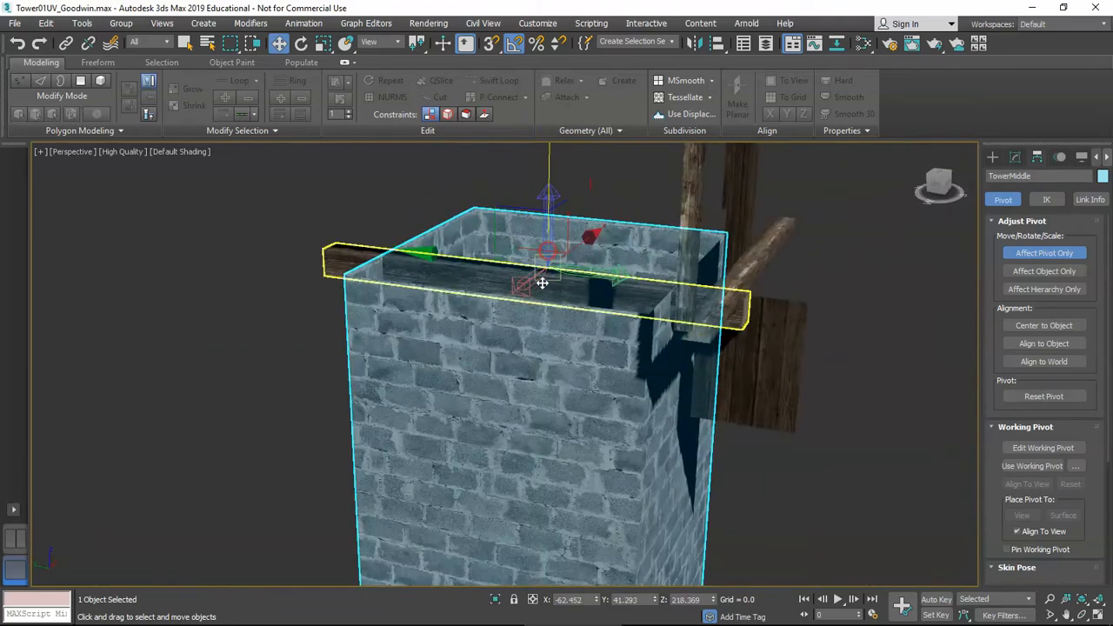
alt+middle_drag(552, 261, 600, 318)
scroll(615, 299, down, 5)
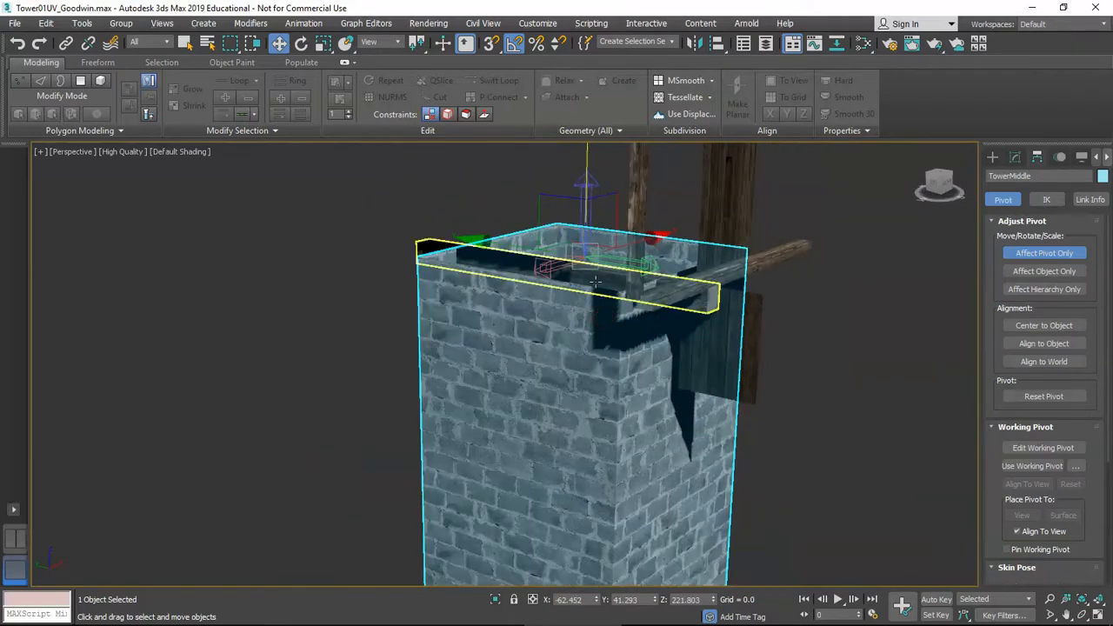
click(1053, 255)
mouse_move(648, 332)
alt+middle_down()
mouse_move(696, 365)
mouse_move(616, 320)
mouse_move(663, 318)
alt+middle_up()
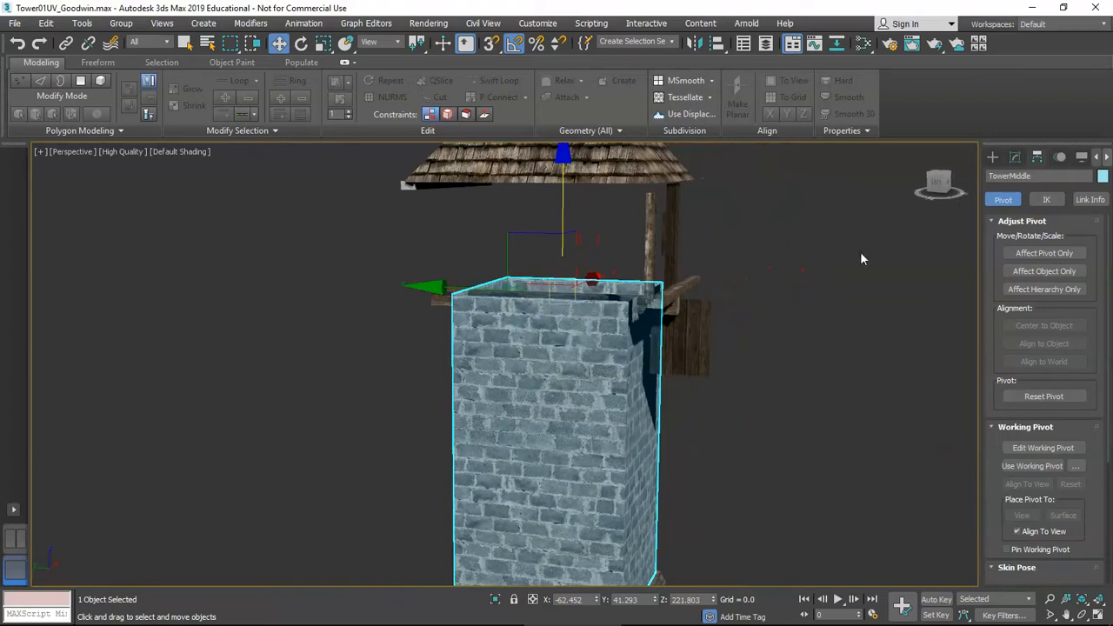
Center the pivot of the 2x6 trim board on the board itself and finish pivot editing
click(1015, 156)
alt+middle_drag(674, 335, 731, 323)
click(675, 290)
alt+middle_drag(629, 358, 697, 341)
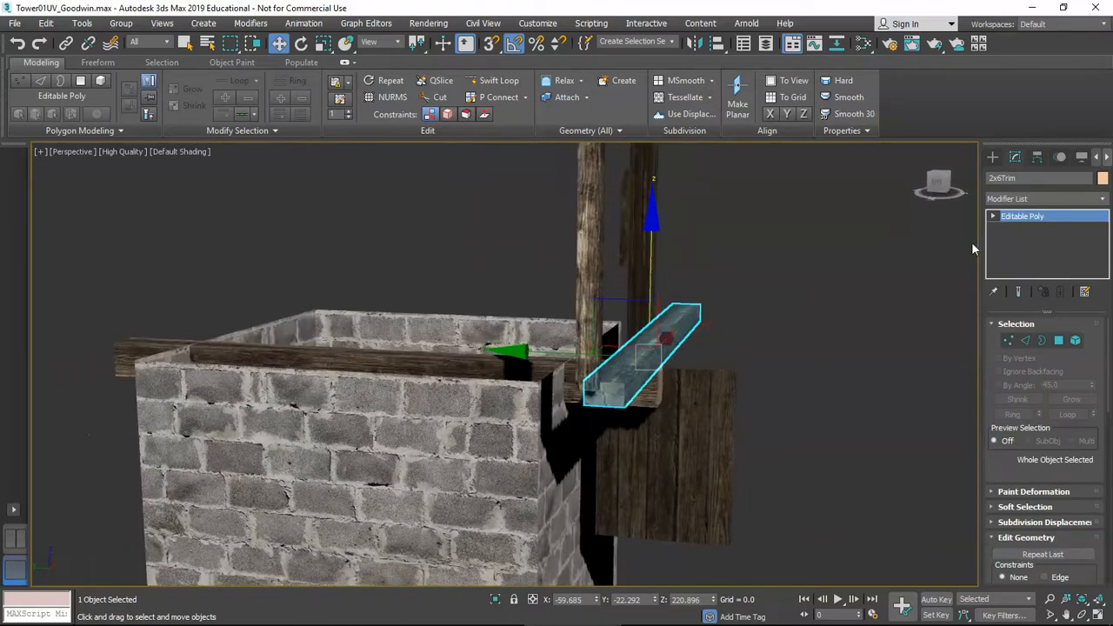
click(1037, 158)
click(1044, 253)
click(1044, 325)
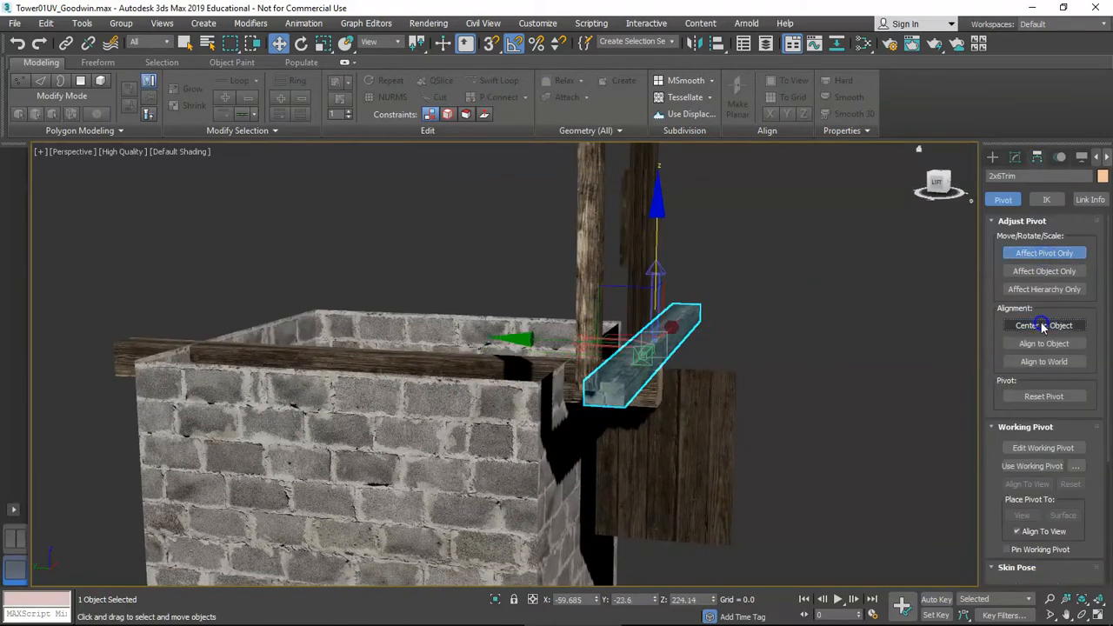
click(1045, 253)
alt+middle_drag(683, 336, 683, 359)
alt+middle_drag(601, 395, 644, 402)
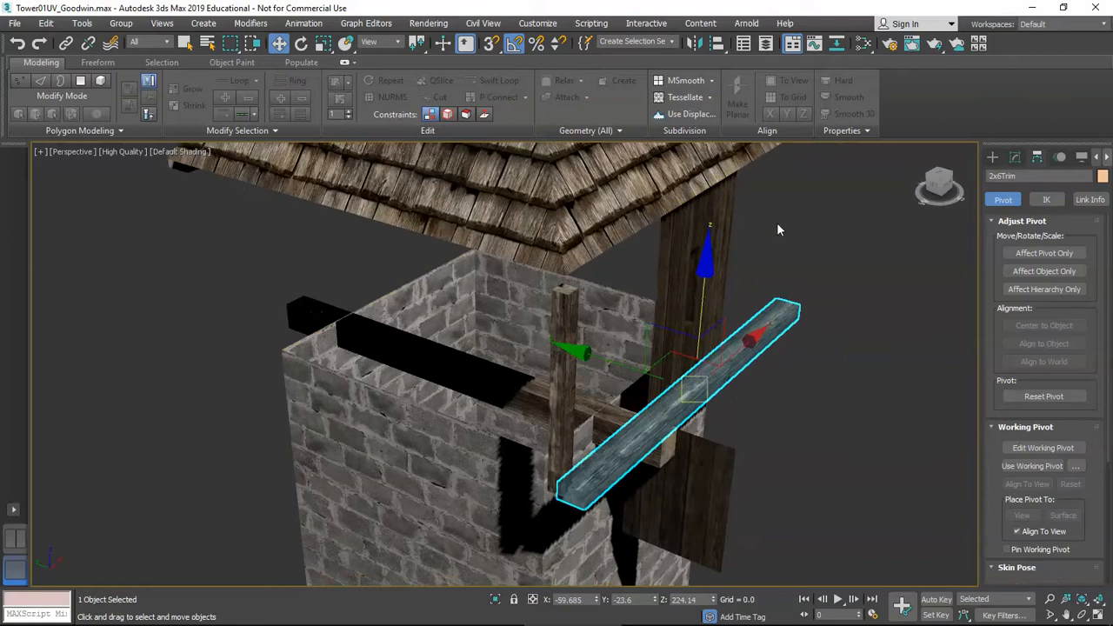
Examine how the trim board and its pivot sit relative to the tower and roof outlines in a top wireframe view
key(t)
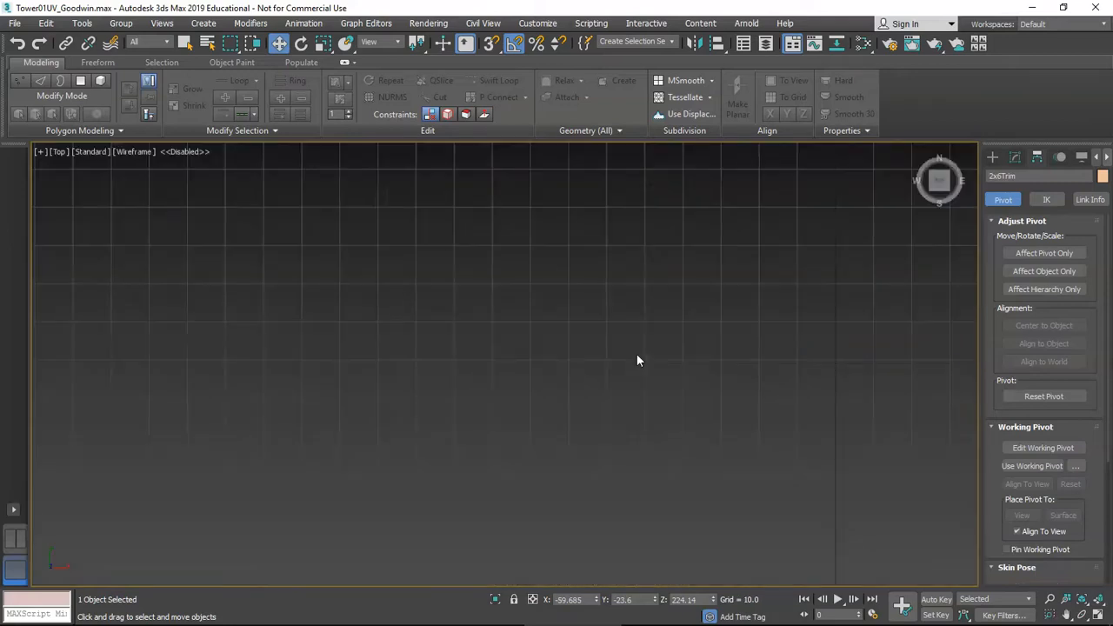
scroll(627, 365, down, 3)
key(F3)
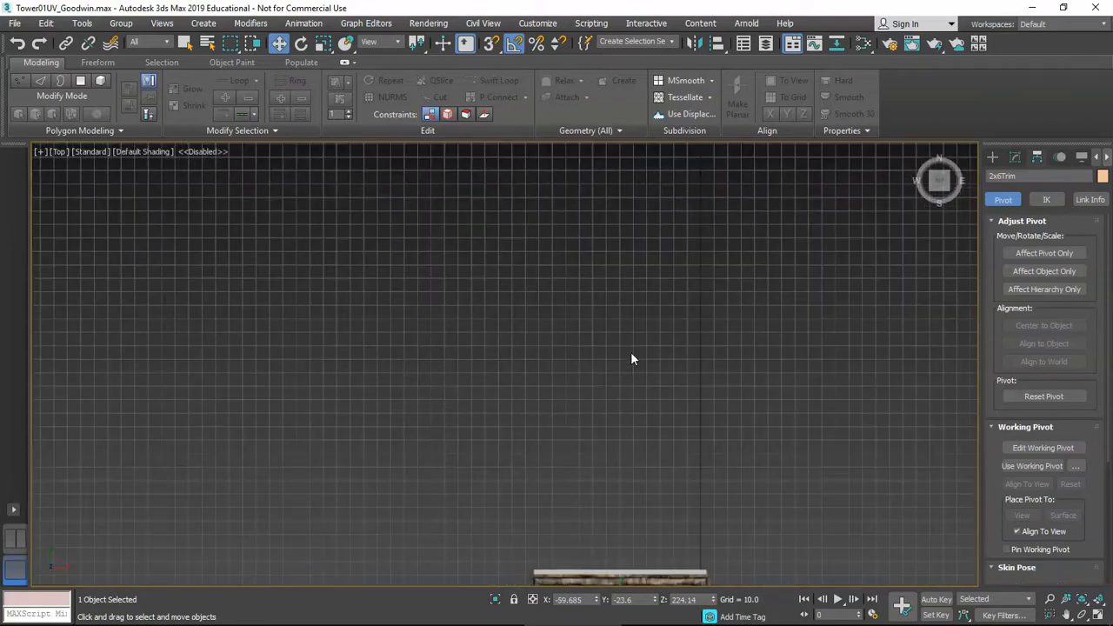
key(z)
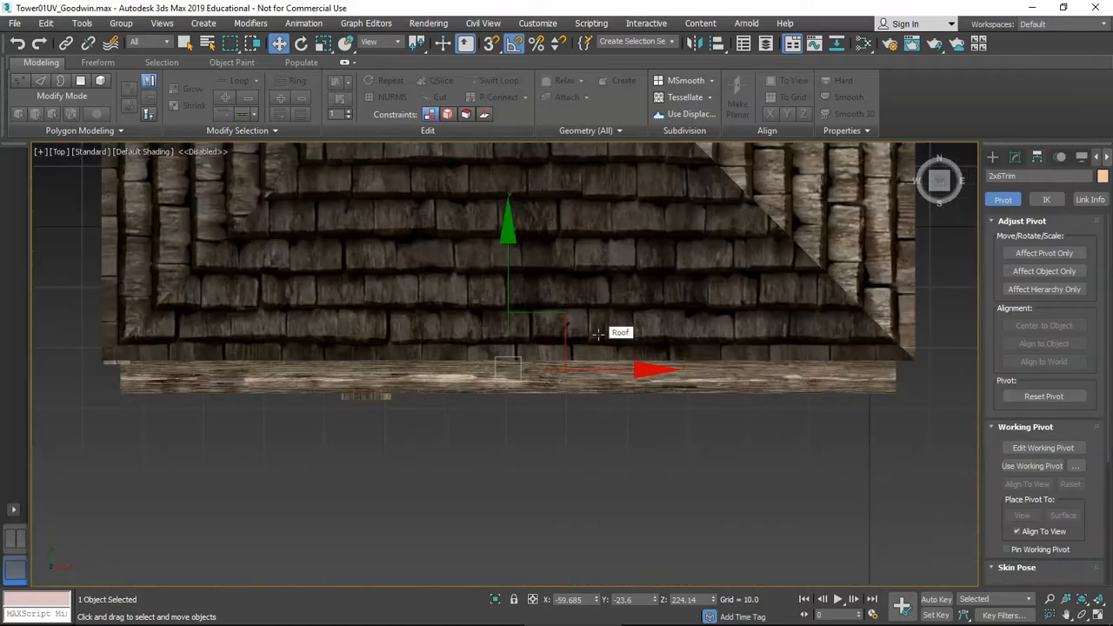
key(F3)
scroll(597, 334, down, 3)
mouse_move(597, 334)
middle_down()
mouse_move(577, 398)
mouse_move(589, 484)
middle_up()
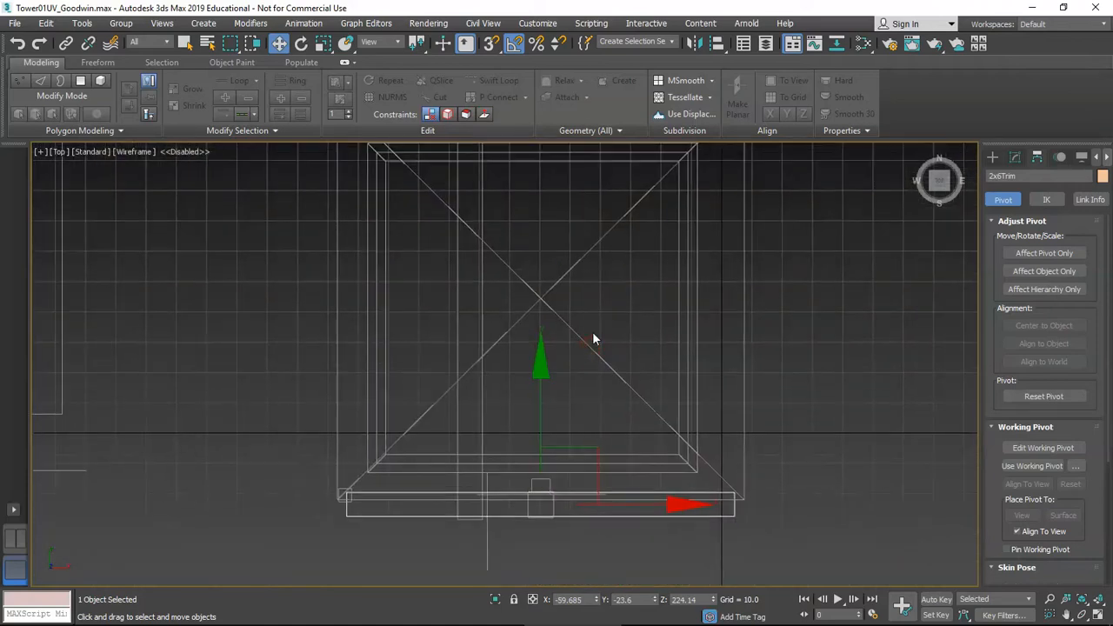
middle_drag(592, 337, 571, 383)
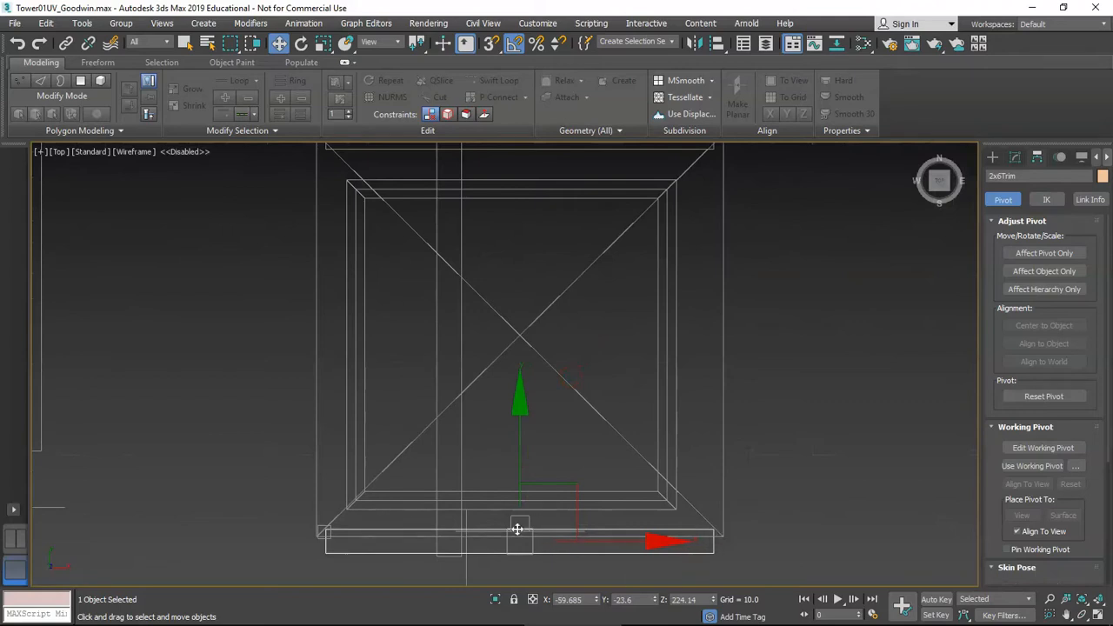
key(p)
middle_drag(583, 466, 579, 435)
mouse_move(581, 388)
alt+middle_down()
mouse_move(603, 392)
mouse_move(684, 365)
alt+middle_up()
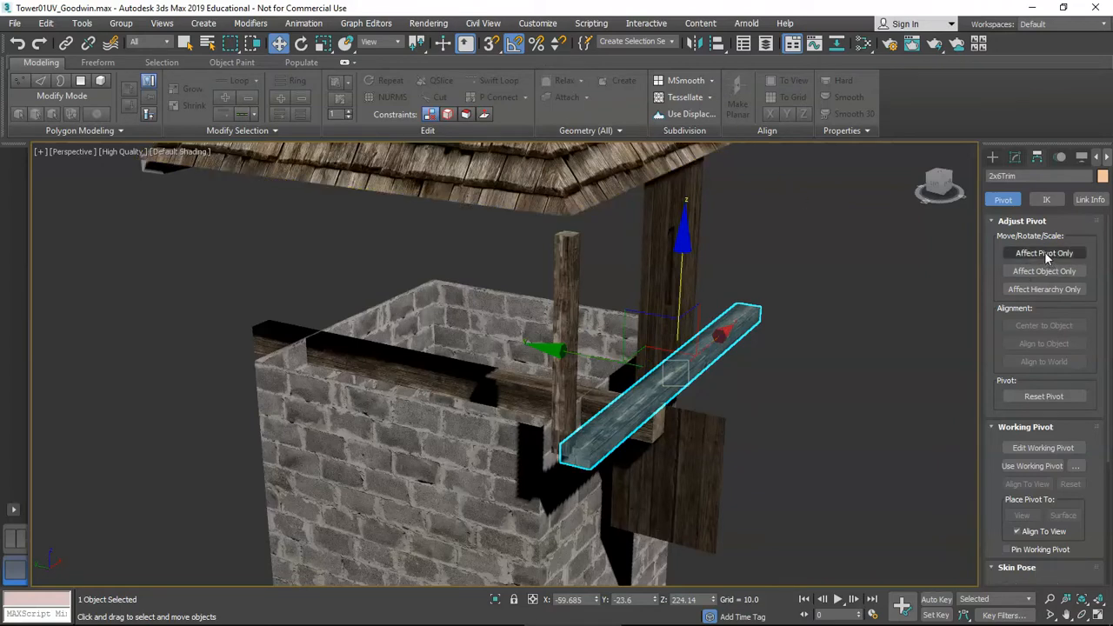
Align the trim board's pivot to the TowerMiddle pivot point on the X, Y and Z positions
click(1045, 253)
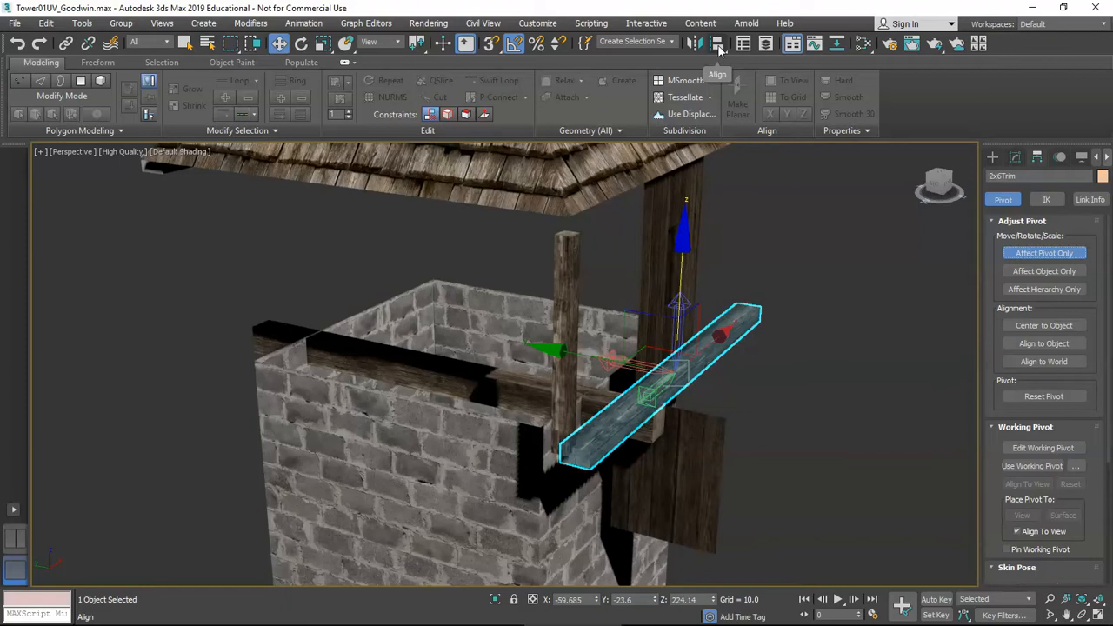
click(718, 43)
click(496, 316)
drag(522, 199, 857, 198)
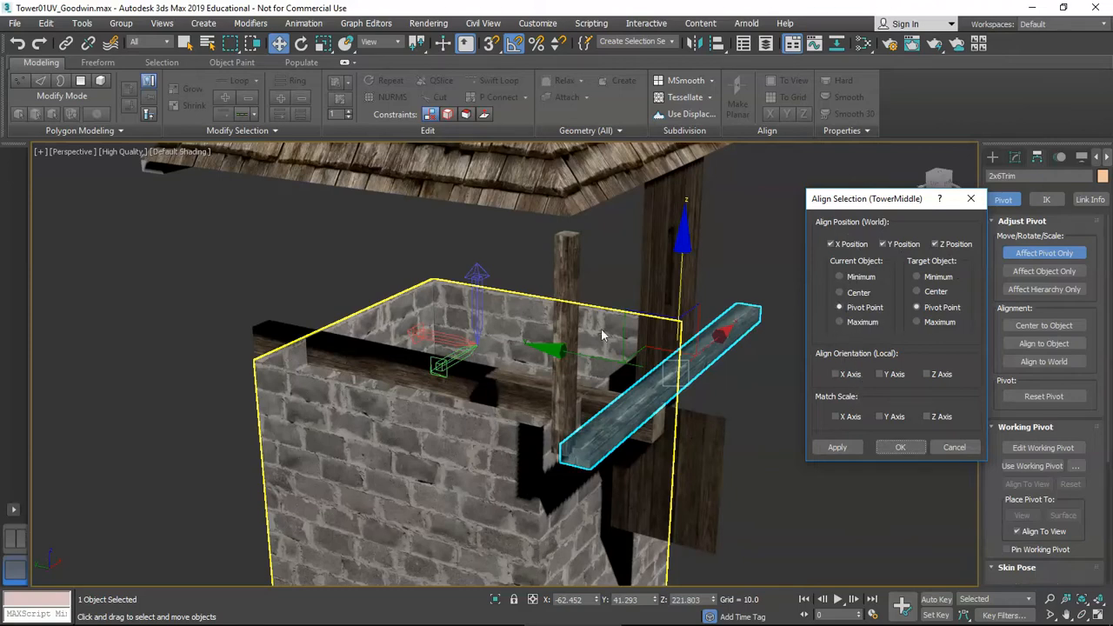
click(903, 449)
alt+middle_drag(483, 383, 433, 370)
key(e)
alt+middle_drag(556, 392, 553, 402)
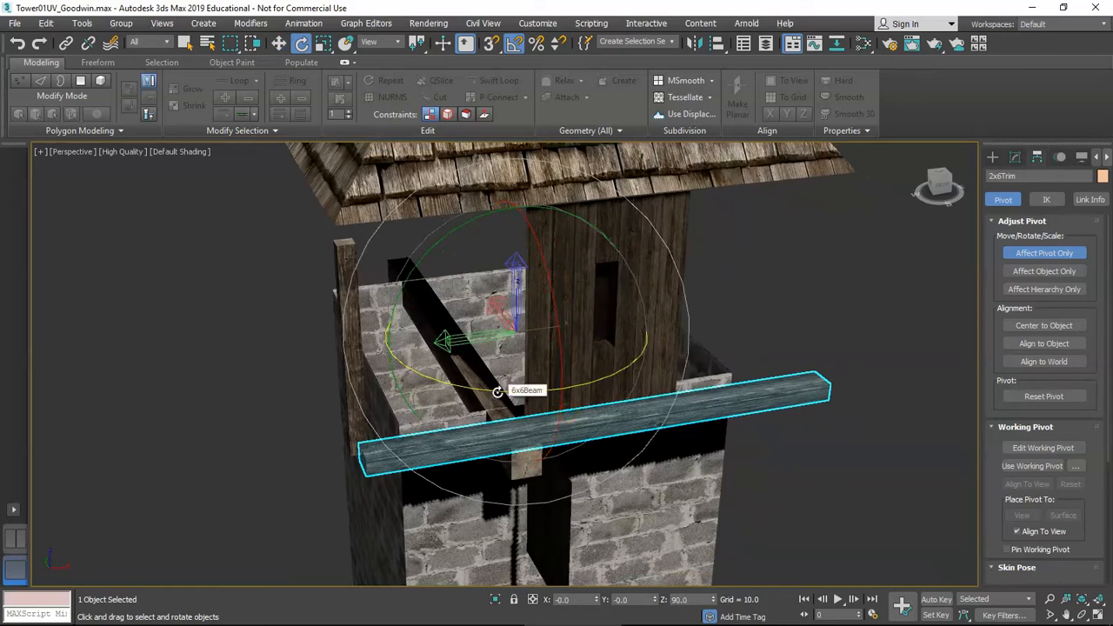
shift+drag(466, 387, 522, 396)
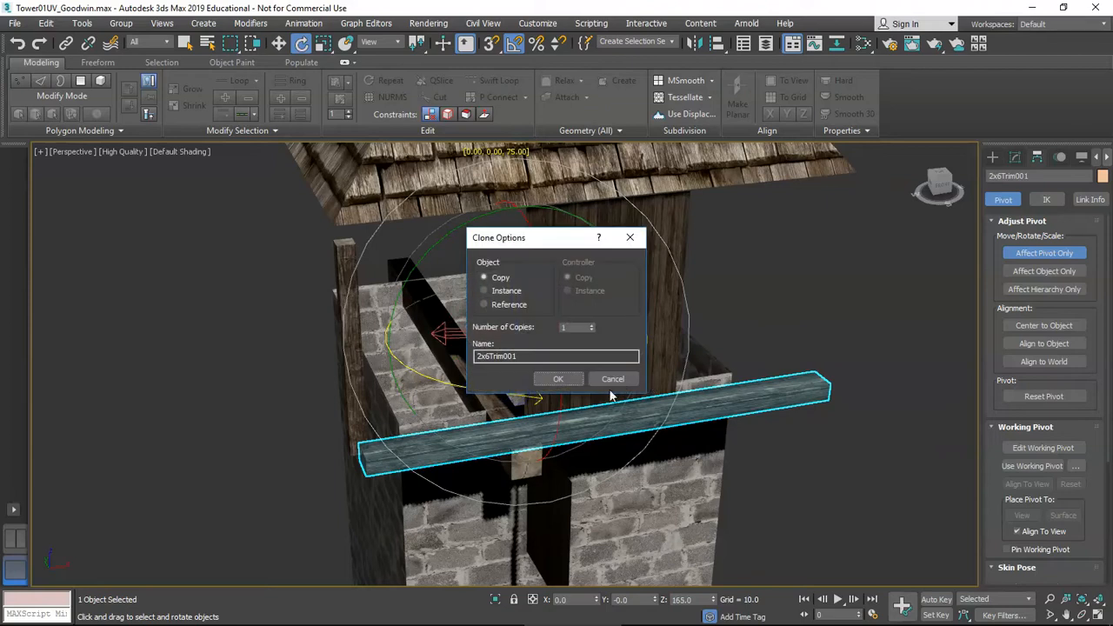
click(612, 381)
mouse_move(527, 350)
alt+middle_down()
mouse_move(592, 351)
mouse_move(552, 360)
mouse_move(509, 341)
alt+middle_up()
key(w)
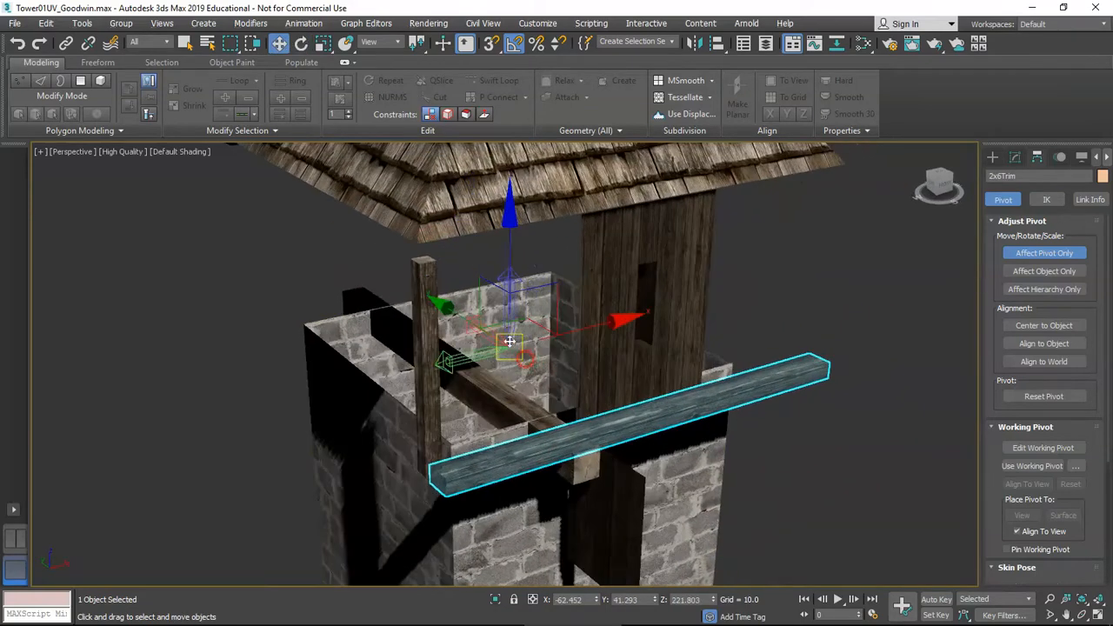
Finish pivot editing and clone the trim board as an instance rotated 90 degrees around the tower
click(1057, 253)
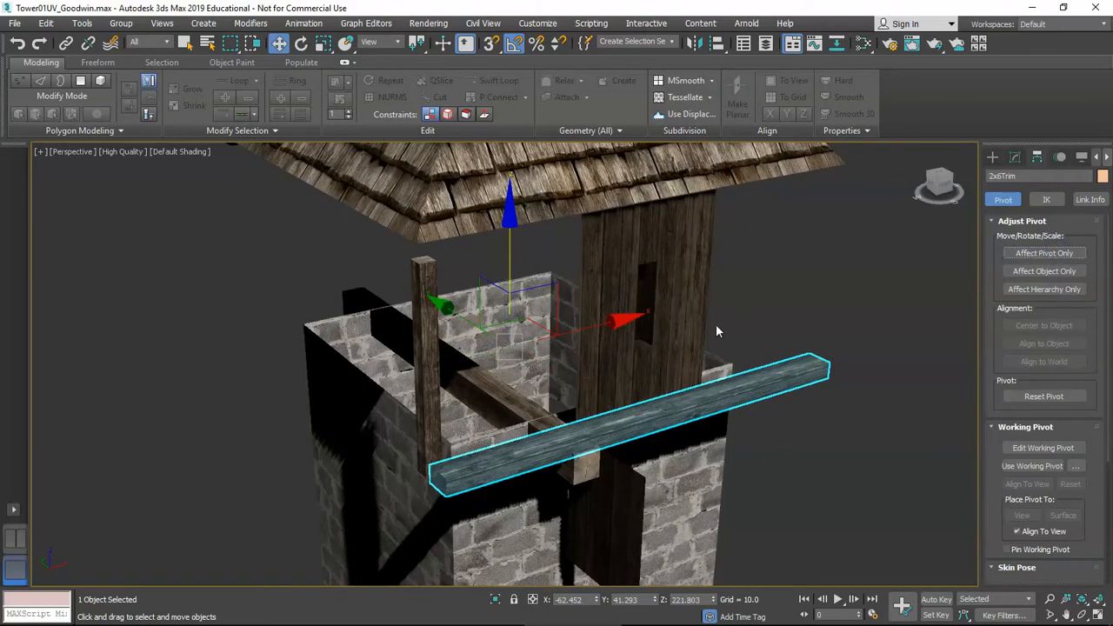
key(e)
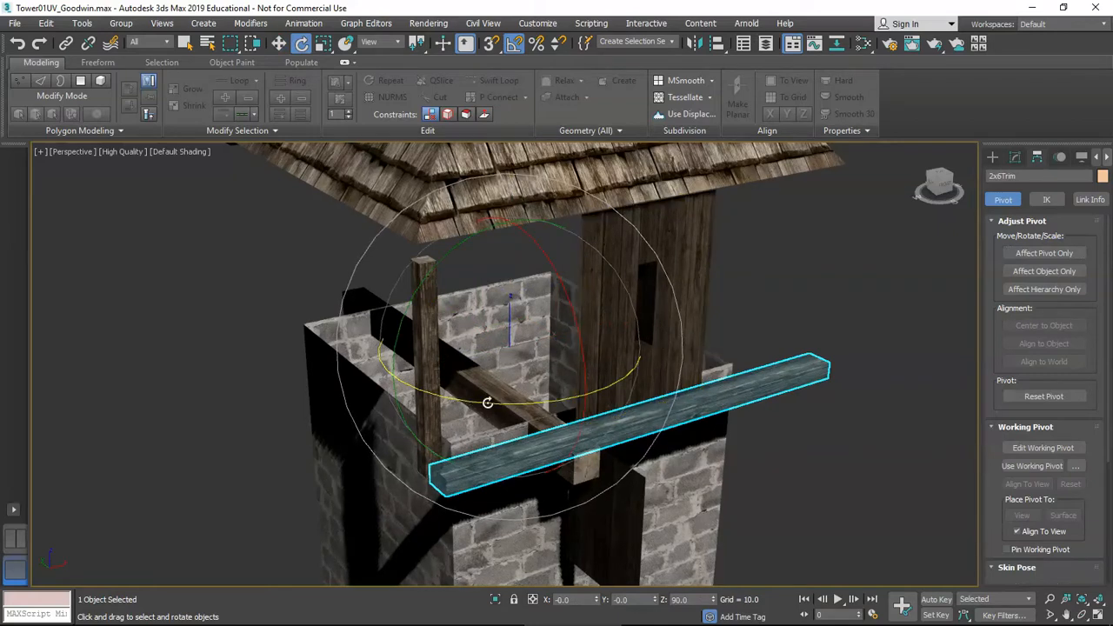
shift+drag(451, 399, 511, 393)
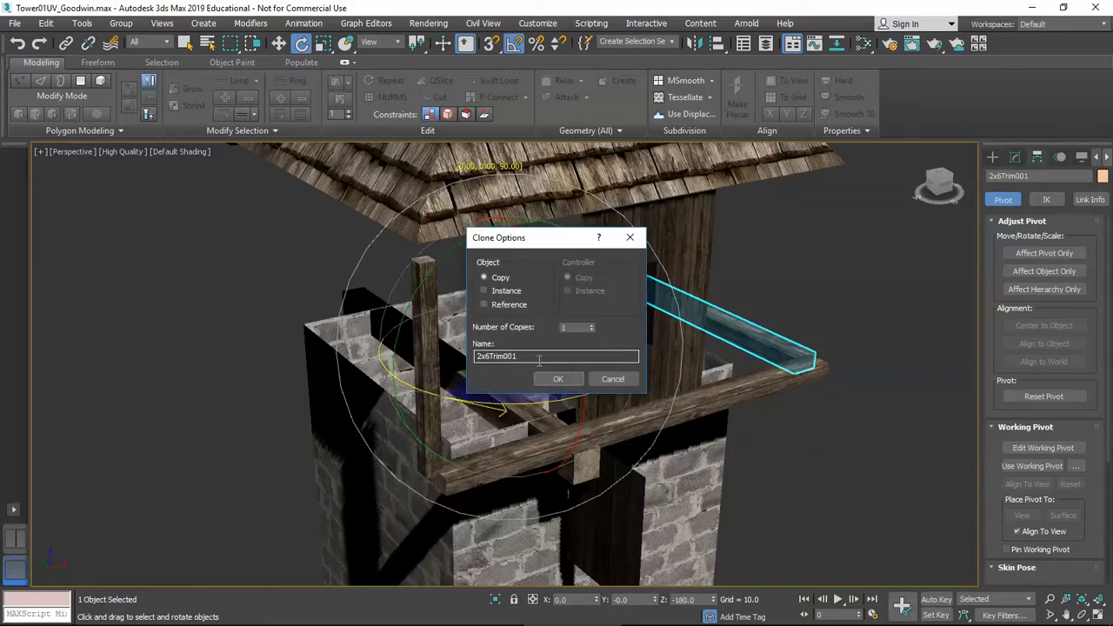
double_click(514, 355)
click(558, 378)
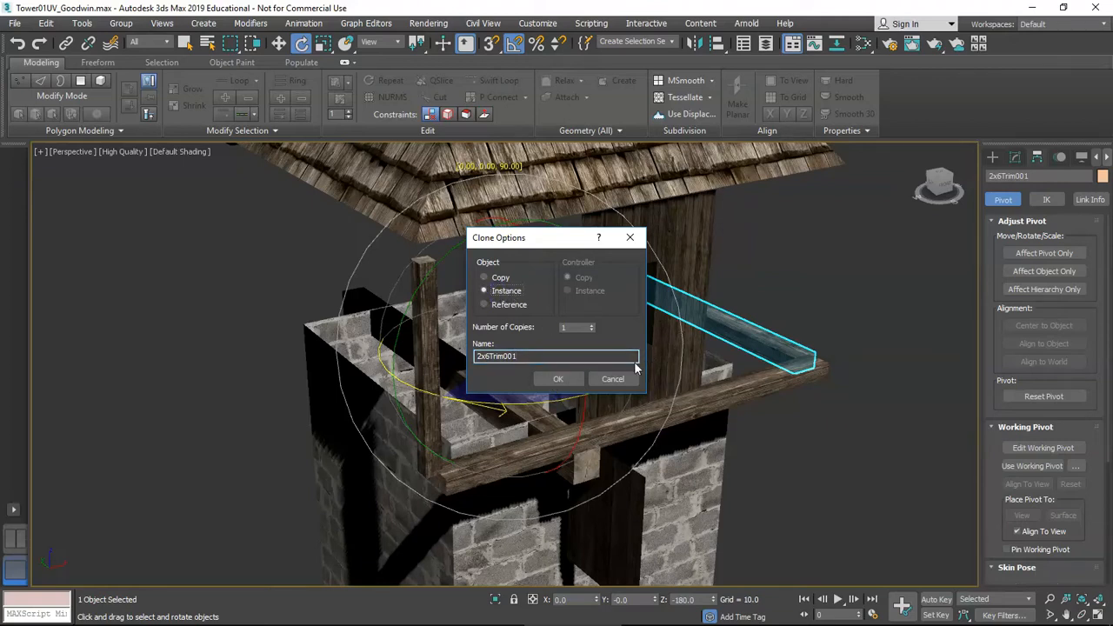
click(560, 379)
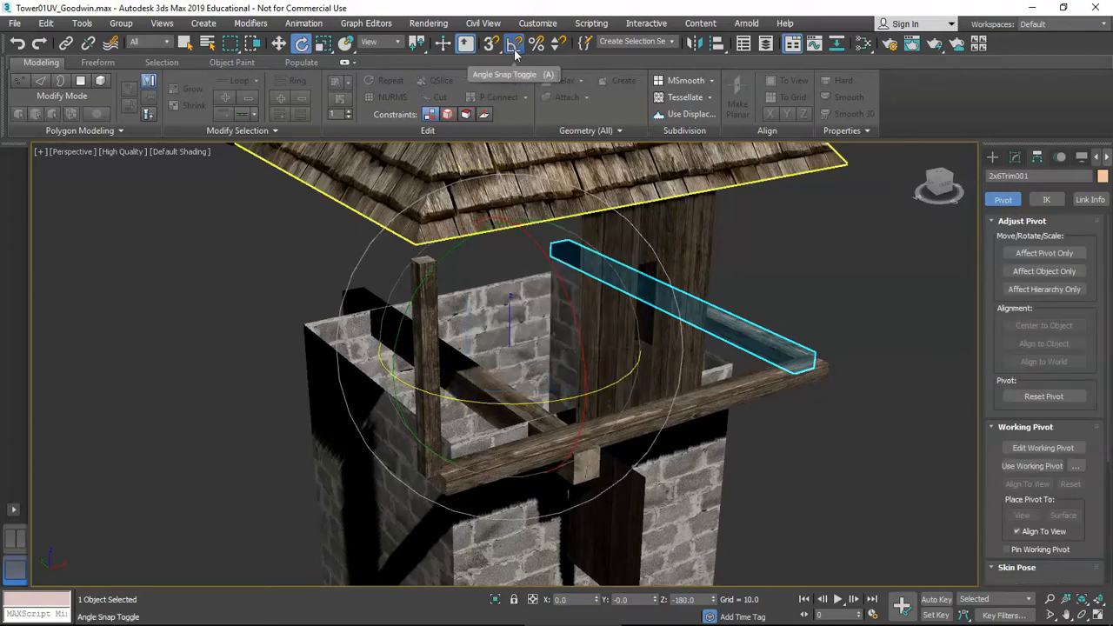
Clone two more trim board instances, each rotated a further 90 degrees, to close the frame around the tower top
click(514, 44)
mouse_move(495, 400)
mouse_down()
mouse_move(509, 386)
mouse_move(547, 391)
mouse_up()
click(559, 380)
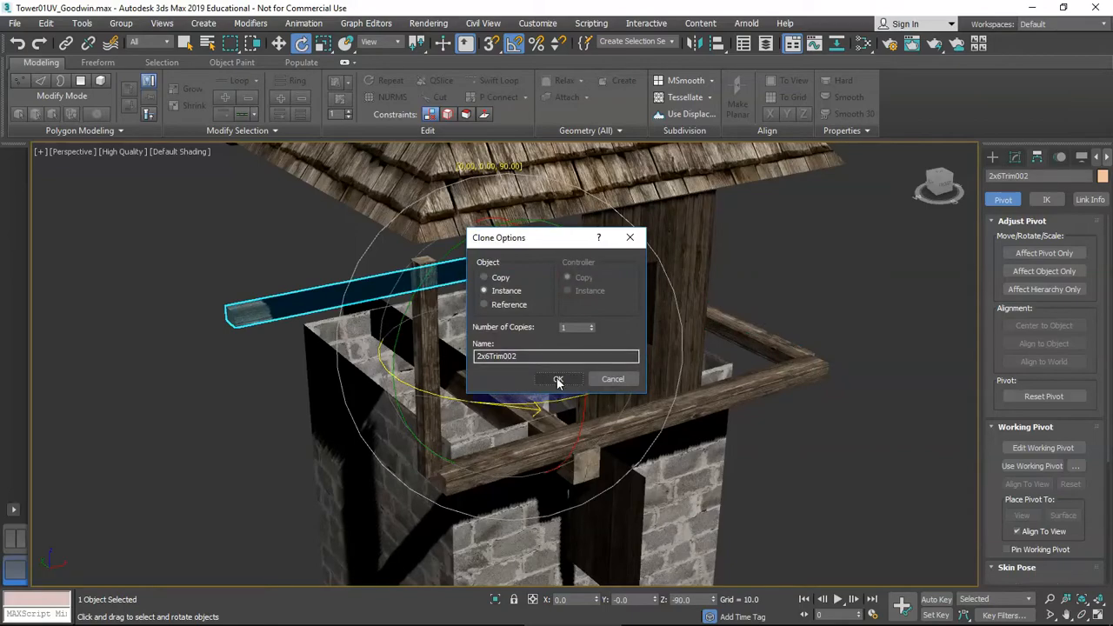
alt+middle_drag(412, 377, 636, 379)
middle_drag(350, 399, 447, 401)
alt+middle_drag(448, 401, 391, 326)
mouse_move(370, 323)
shift+mouse_down()
mouse_move(467, 321)
mouse_move(434, 327)
shift+mouse_up()
click(557, 380)
Inspect the four-sided trim frame and its corners around the top of the tower
mouse_move(600, 355)
alt+middle_down()
mouse_move(470, 353)
mouse_move(483, 353)
alt+middle_up()
mouse_move(600, 343)
middle_down()
mouse_move(469, 360)
mouse_move(577, 357)
middle_up()
click(606, 372)
scroll(542, 389, up, 4)
middle_drag(487, 388, 591, 358)
scroll(509, 394, down, 5)
alt+middle_drag(583, 379, 498, 402)
Clone the WindowWood plank panel as an instance about 43 units away along negative X, edge to edge with the original
click(552, 348)
key(w)
key(e)
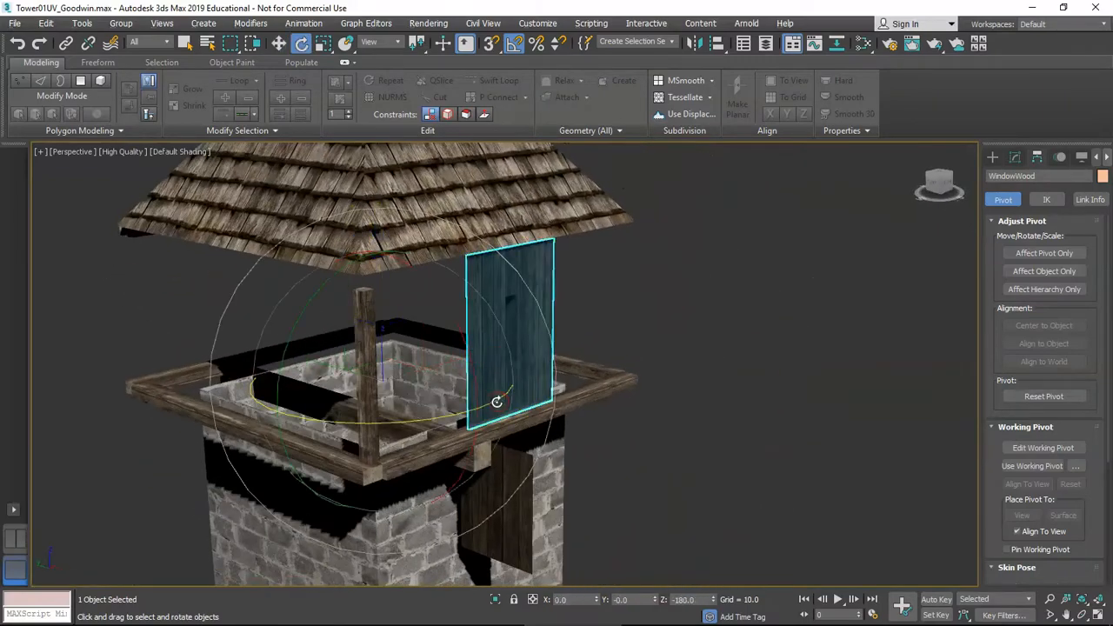
middle_drag(433, 417, 393, 420)
alt+middle_drag(520, 404, 478, 401)
key(w)
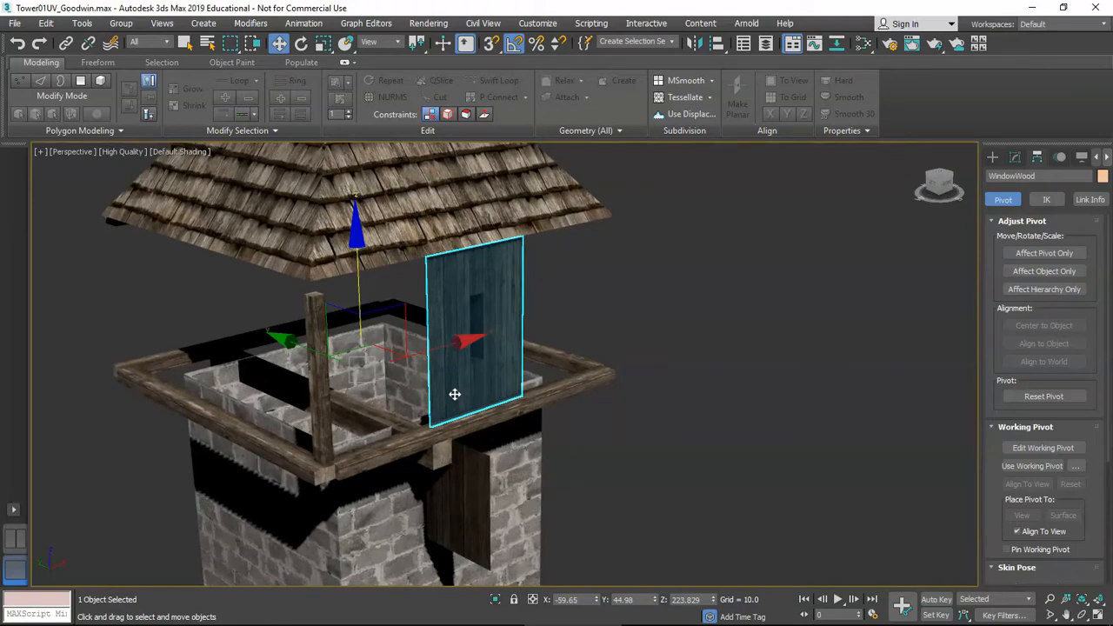
key(e)
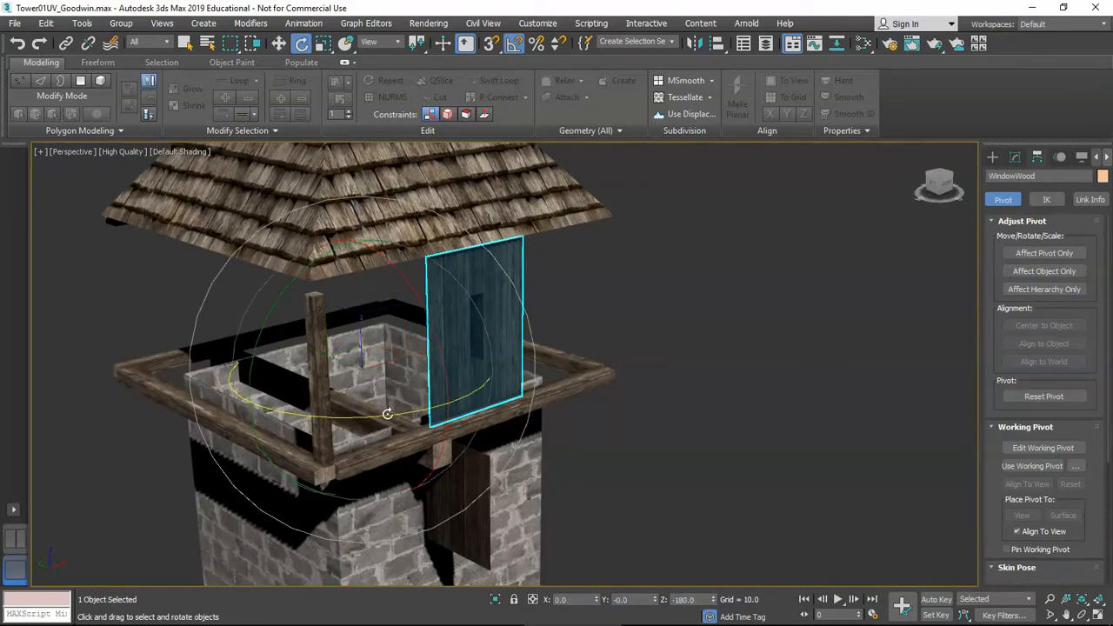
key(w)
alt+middle_drag(452, 388, 520, 386)
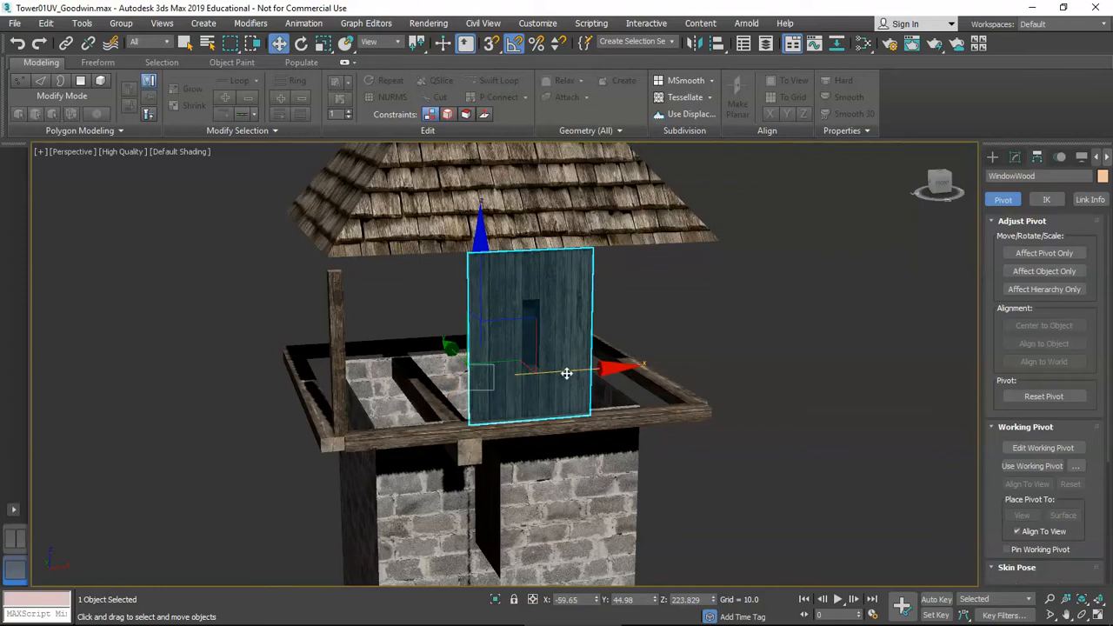
shift+drag(567, 373, 461, 380)
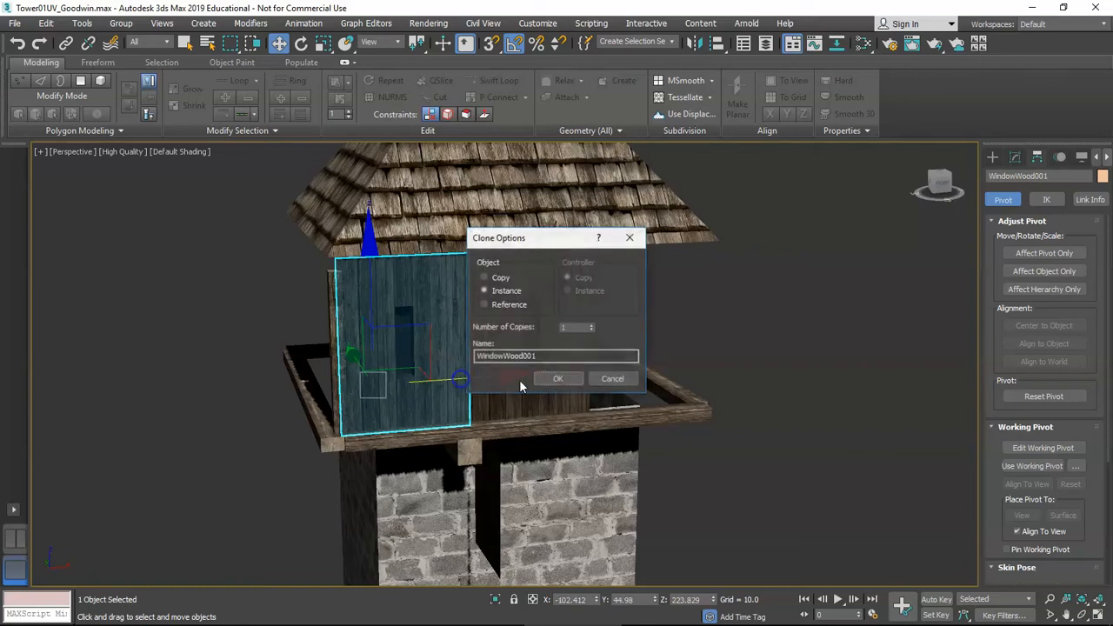
click(559, 381)
Clone another WindowWood instance about 85 units along positive X, on the other side of the original panel
mouse_move(557, 383)
alt+middle_down()
mouse_move(496, 398)
mouse_move(460, 377)
alt+middle_up()
drag(436, 377, 650, 374)
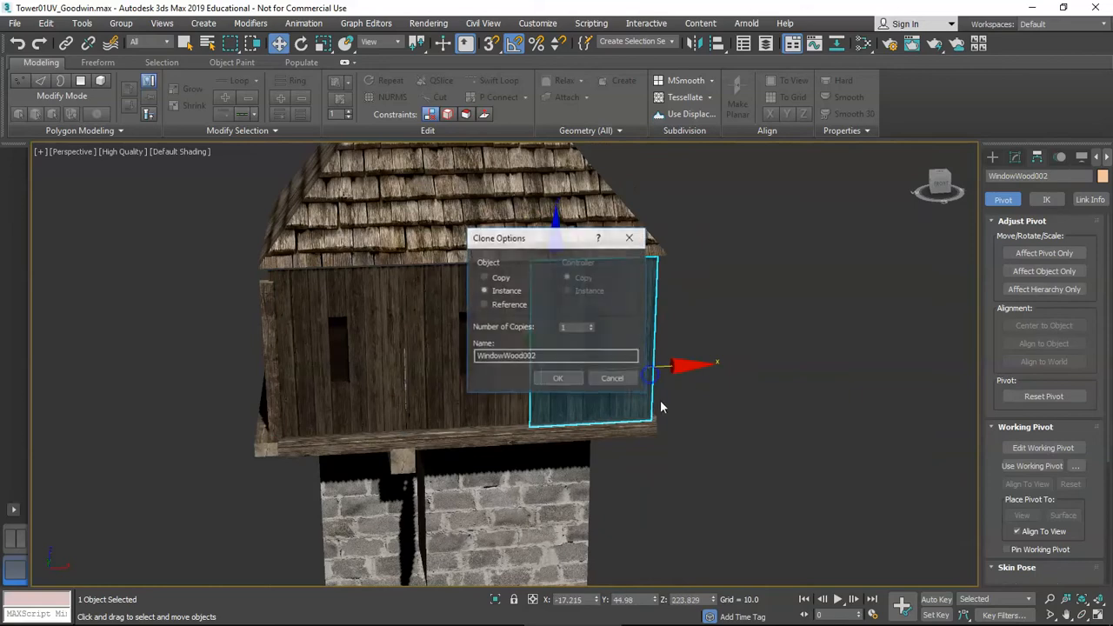
click(559, 378)
scroll(557, 380, up, 3)
scroll(345, 397, up, 3)
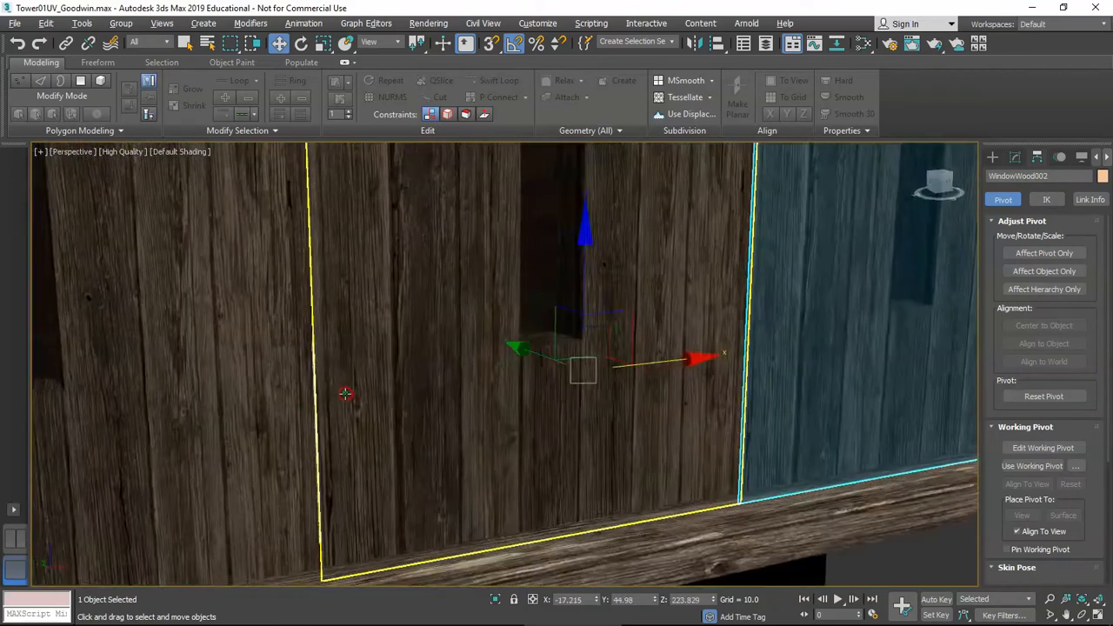
scroll(331, 404, down, 5)
middle_drag(330, 404, 427, 412)
click(220, 390)
mouse_move(219, 391)
alt+middle_down()
mouse_move(305, 418)
mouse_move(248, 424)
mouse_move(229, 392)
mouse_move(209, 390)
alt+middle_up()
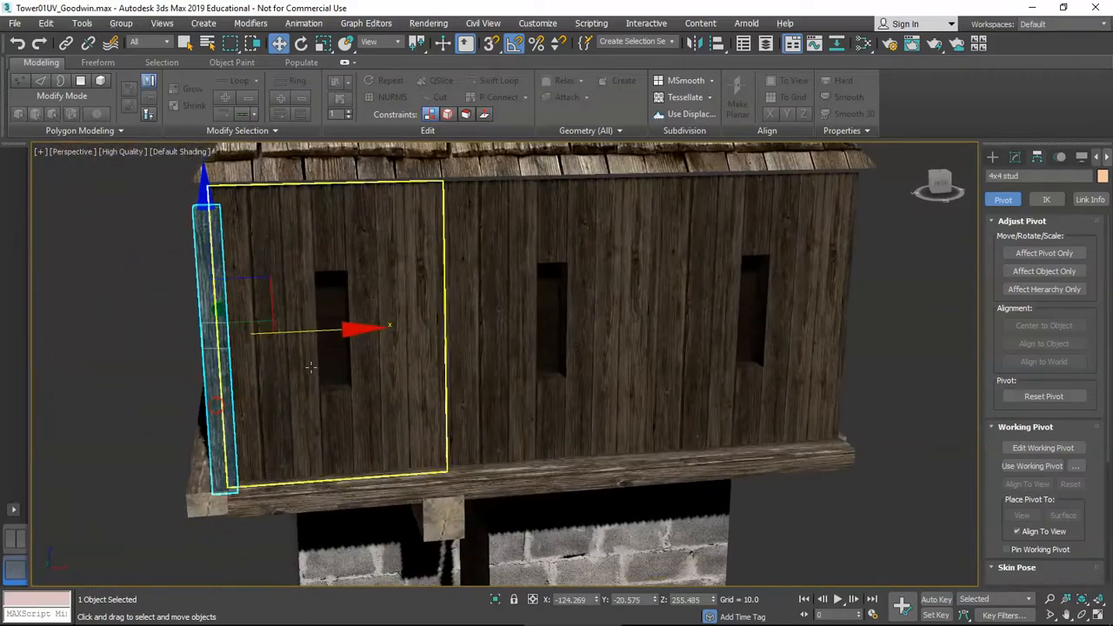
middle_drag(210, 347, 177, 318)
scroll(200, 331, down, 4)
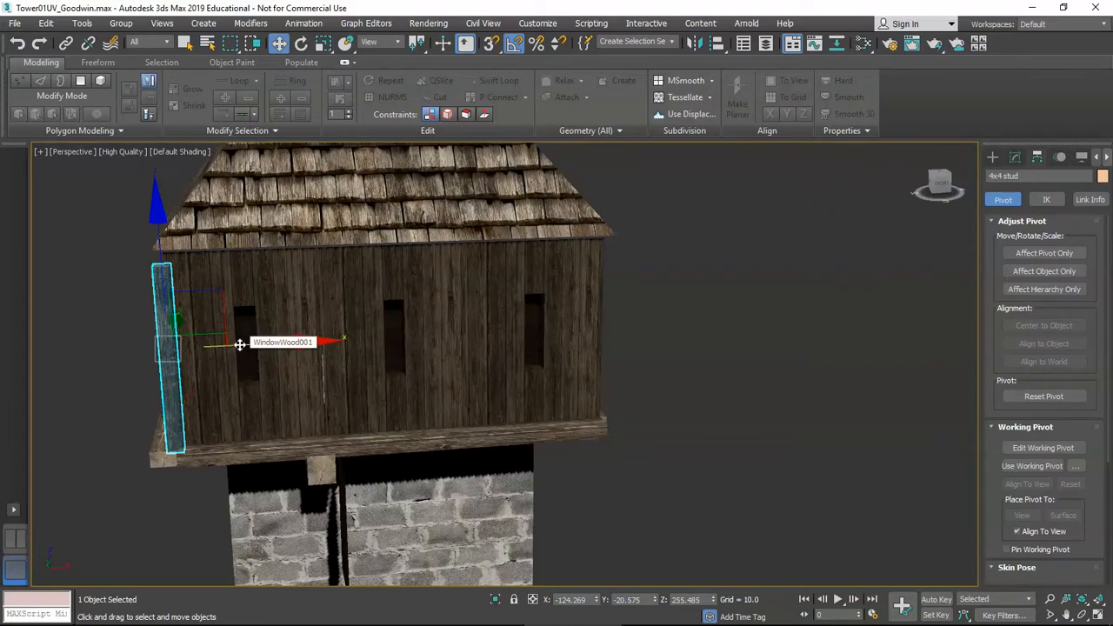
Clone the four lower trim boards together as instances straight up along Z to the eaves of the roof
click(218, 453)
alt+middle_drag(218, 454, 346, 424)
ctrl+click(333, 435)
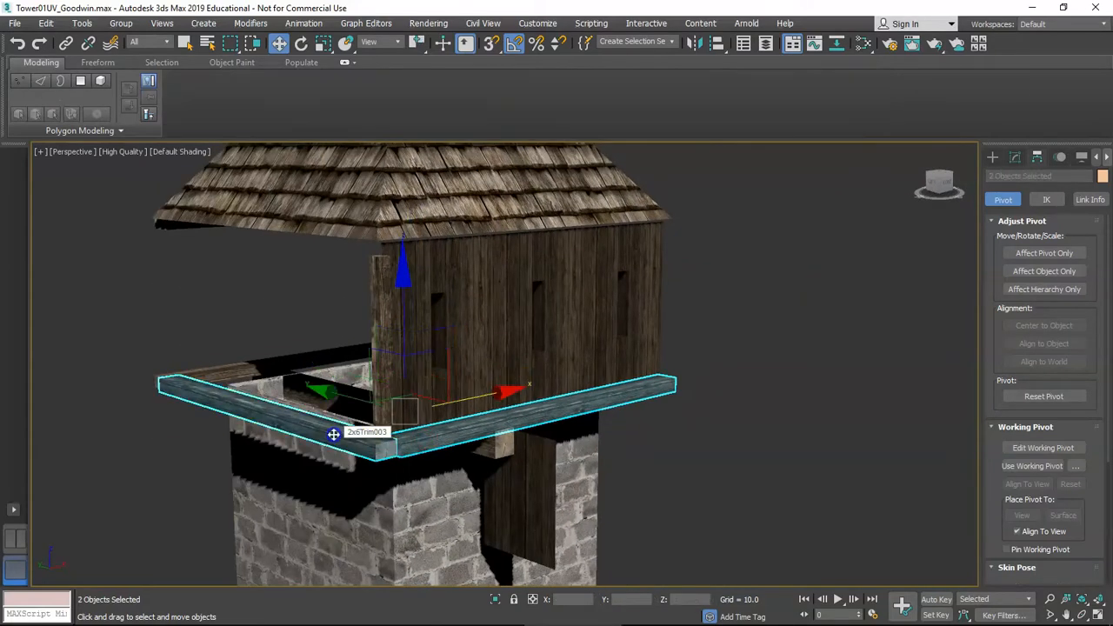
ctrl+click(313, 387)
alt+middle_drag(313, 387, 449, 426)
ctrl+click(448, 339)
alt+middle_drag(449, 339, 589, 395)
middle_drag(467, 367, 460, 429)
scroll(464, 404, up, 3)
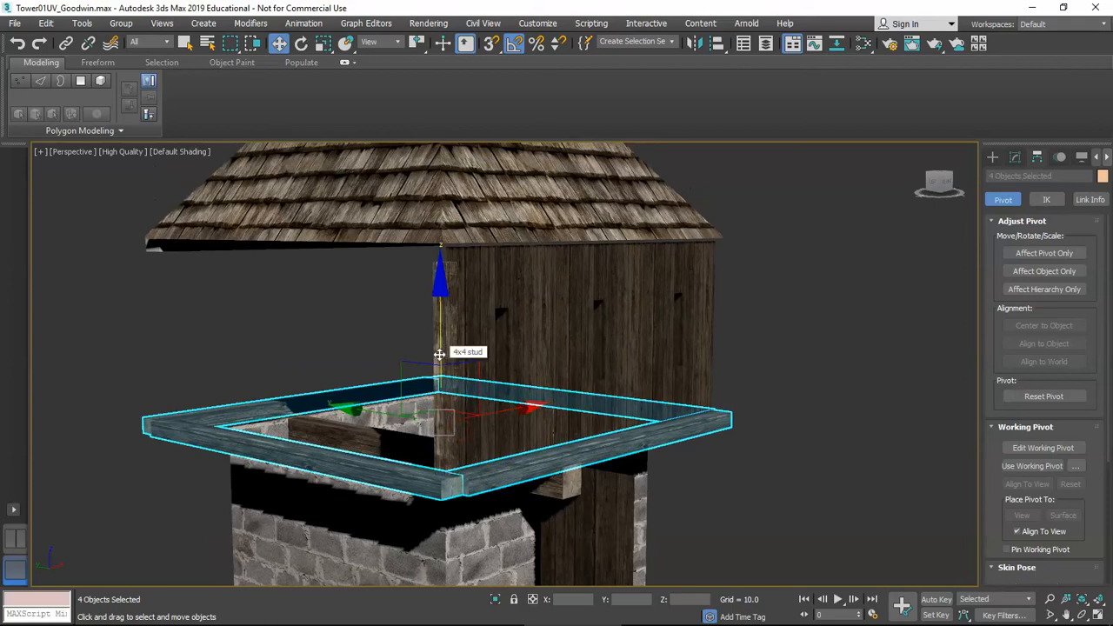
drag(439, 354, 444, 176)
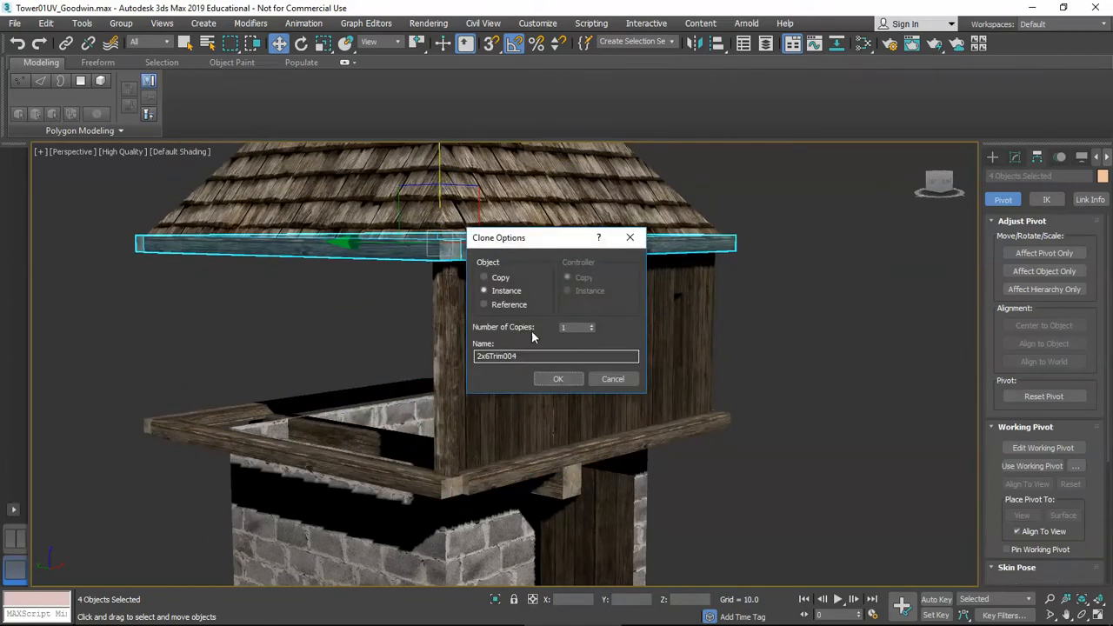
click(548, 383)
Fine-tune the height of the upper trim frame so it sits directly under the roof edge
scroll(459, 270, up, 4)
mouse_move(467, 281)
alt+middle_down()
mouse_move(479, 303)
mouse_move(474, 336)
mouse_move(473, 274)
alt+middle_up()
mouse_move(402, 181)
mouse_down()
mouse_move(401, 207)
mouse_move(398, 179)
mouse_up()
mouse_move(491, 316)
alt+middle_down()
mouse_move(534, 325)
mouse_move(498, 318)
alt+middle_up()
scroll(498, 318, down, 2)
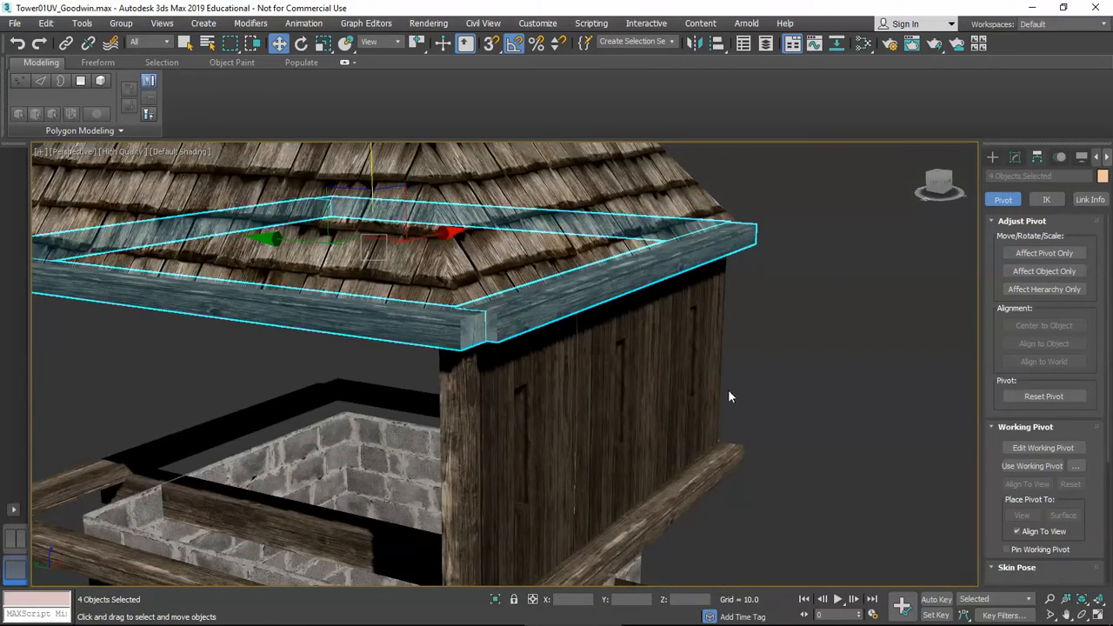
alt+middle_drag(781, 372, 526, 363)
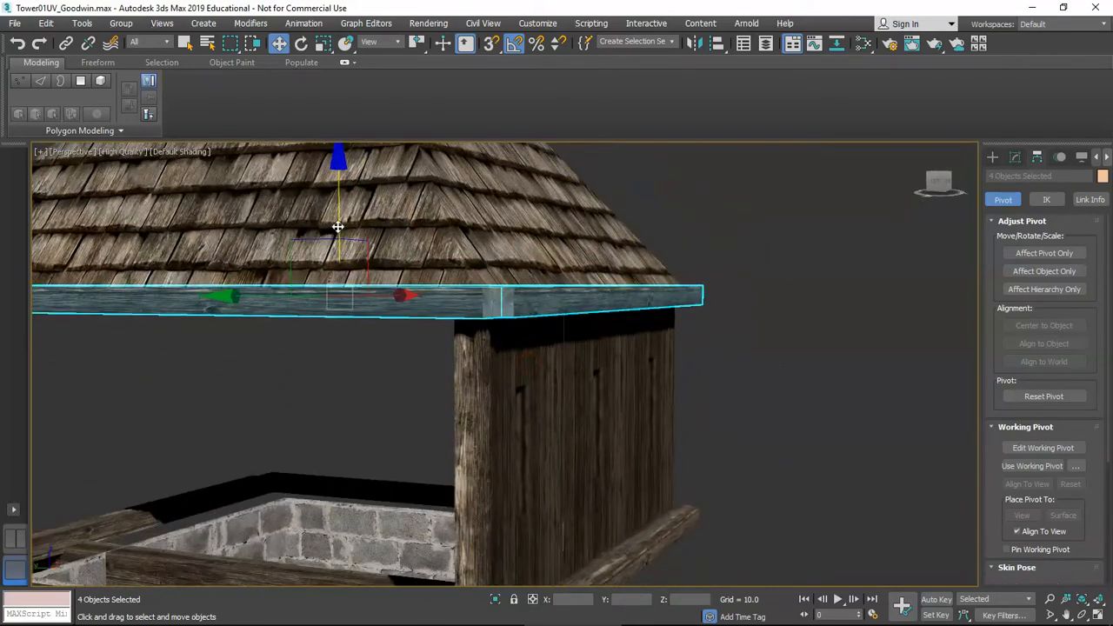
drag(337, 227, 338, 225)
alt+middle_drag(439, 379, 306, 378)
Stretch the corner 4x4 stud along Z so it spans from the lower trim frame to the upper one
click(262, 338)
alt+middle_drag(257, 334, 332, 344)
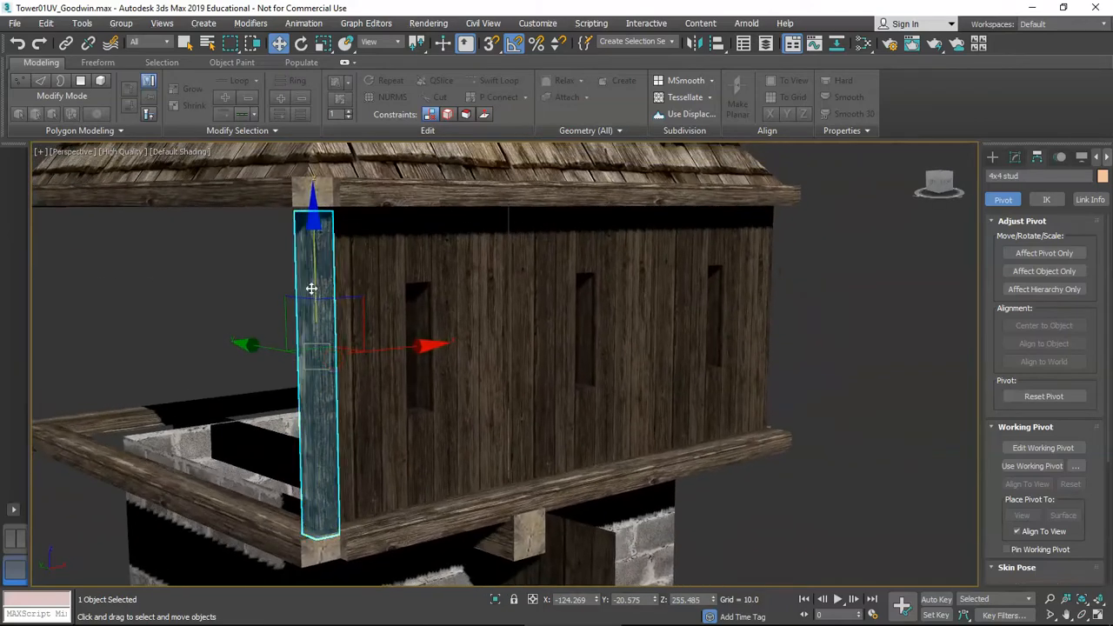
key(r)
key(r)
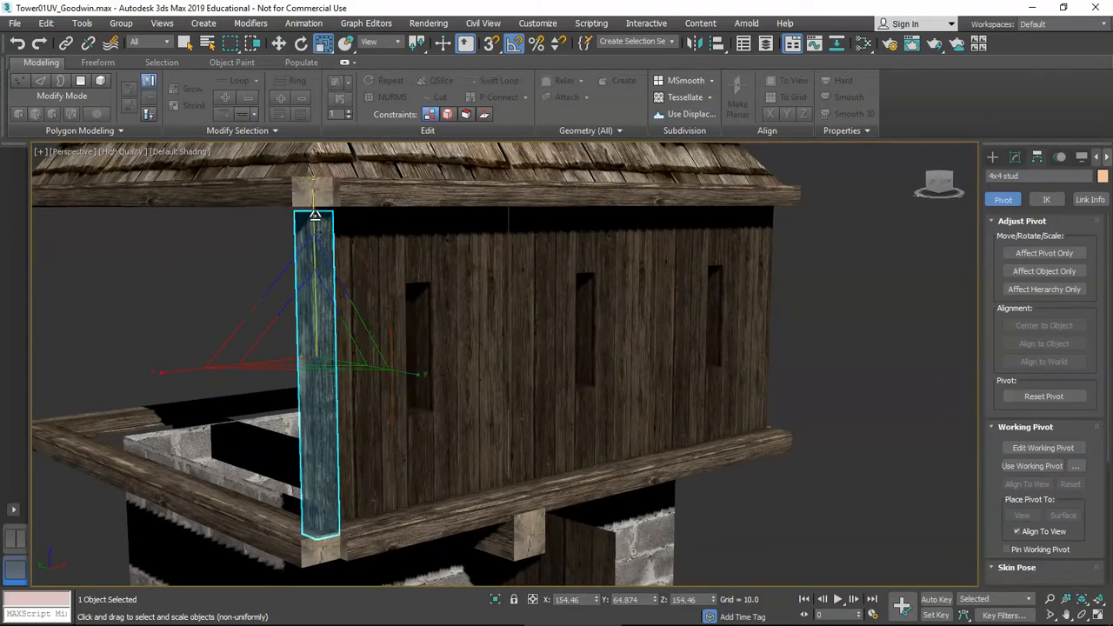
drag(315, 215, 314, 214)
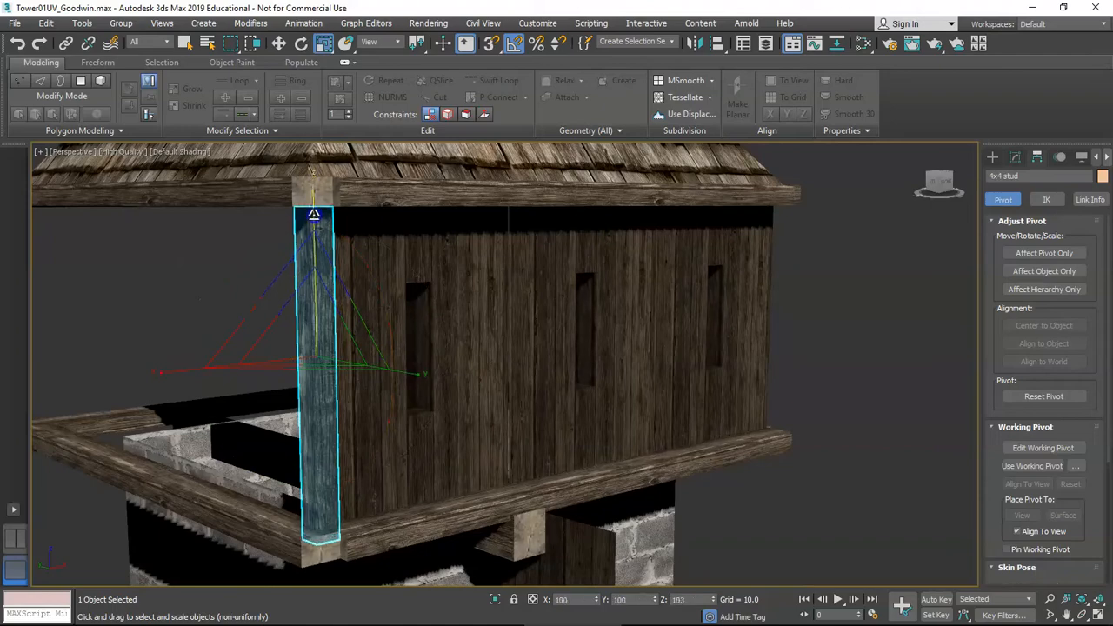
key(w)
mouse_move(369, 273)
alt+middle_down()
mouse_move(418, 278)
mouse_move(371, 283)
alt+middle_up()
alt+middle_drag(508, 353, 385, 347)
scroll(386, 346, down, 3)
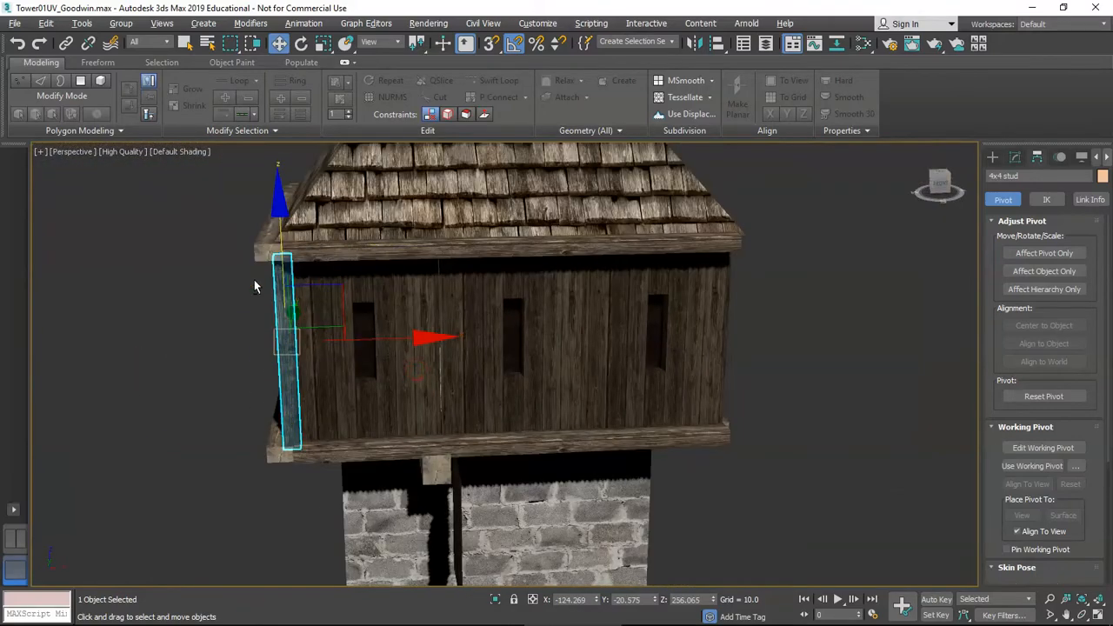
Clone the 4x4 stud as two instances along positive X, covering the two seams between the plank panels
scroll(255, 286, up, 5)
scroll(349, 309, down, 3)
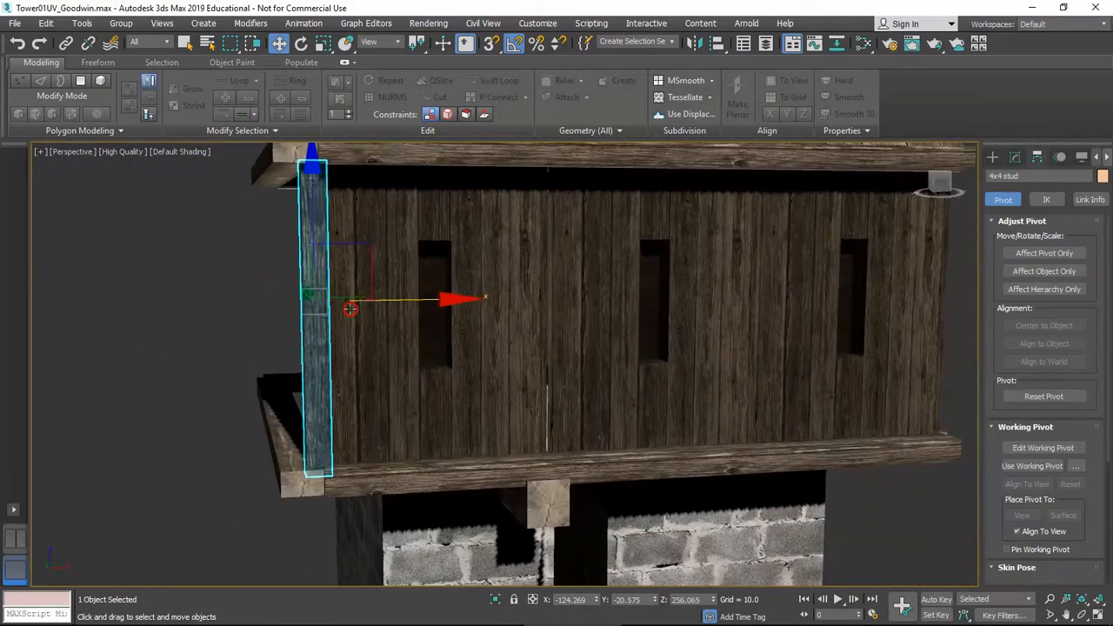
alt+middle_drag(298, 488, 362, 478)
scroll(381, 480, down, 4)
mouse_move(358, 415)
shift+mouse_down()
mouse_move(464, 410)
mouse_move(466, 421)
mouse_move(592, 396)
mouse_move(580, 400)
shift+mouse_up()
click(558, 380)
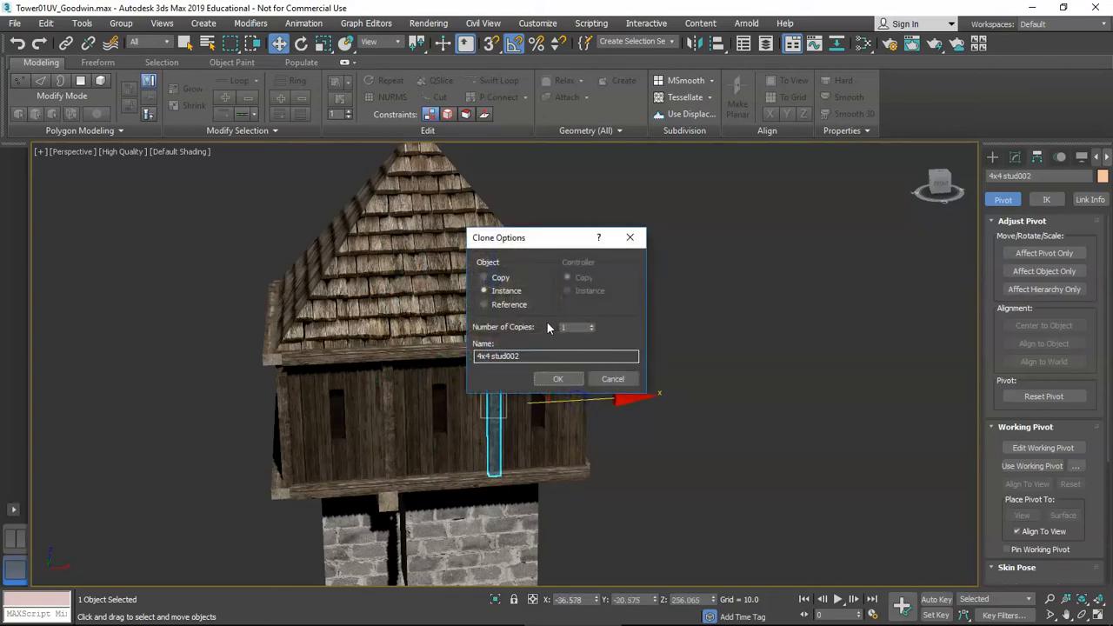
click(559, 379)
mouse_move(556, 380)
alt+middle_down()
mouse_move(452, 419)
mouse_move(492, 436)
alt+middle_up()
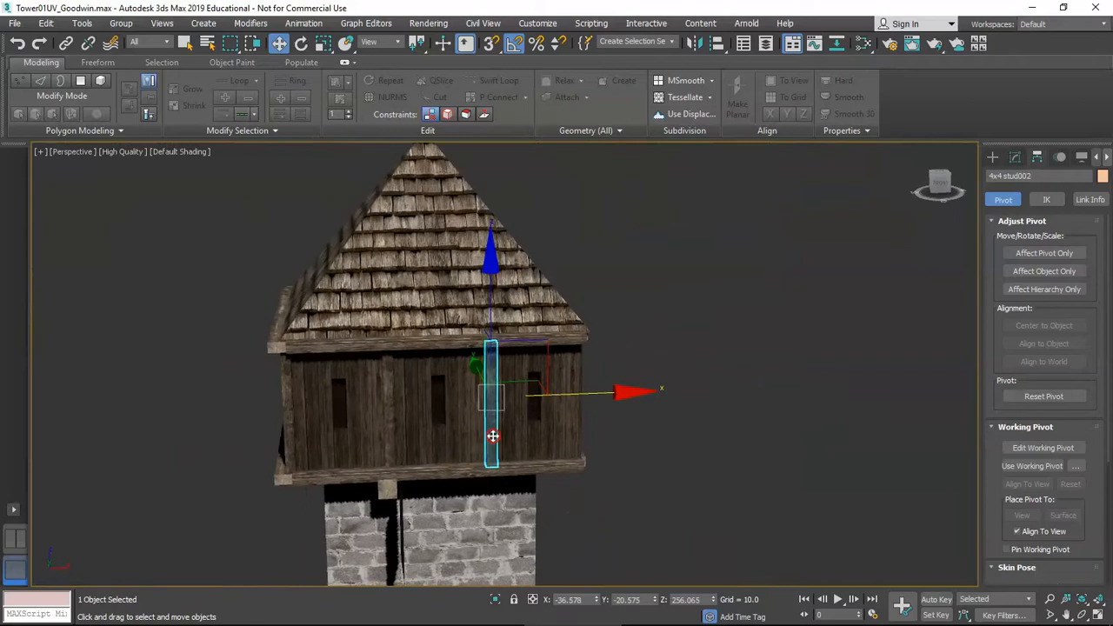
scroll(467, 443, up, 2)
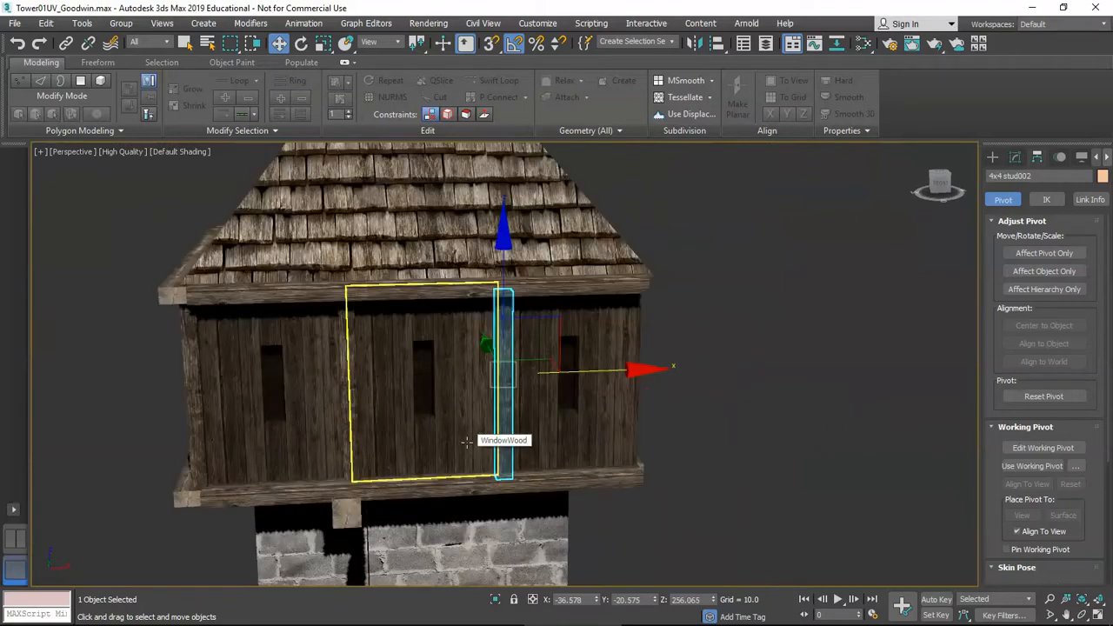
click(346, 427)
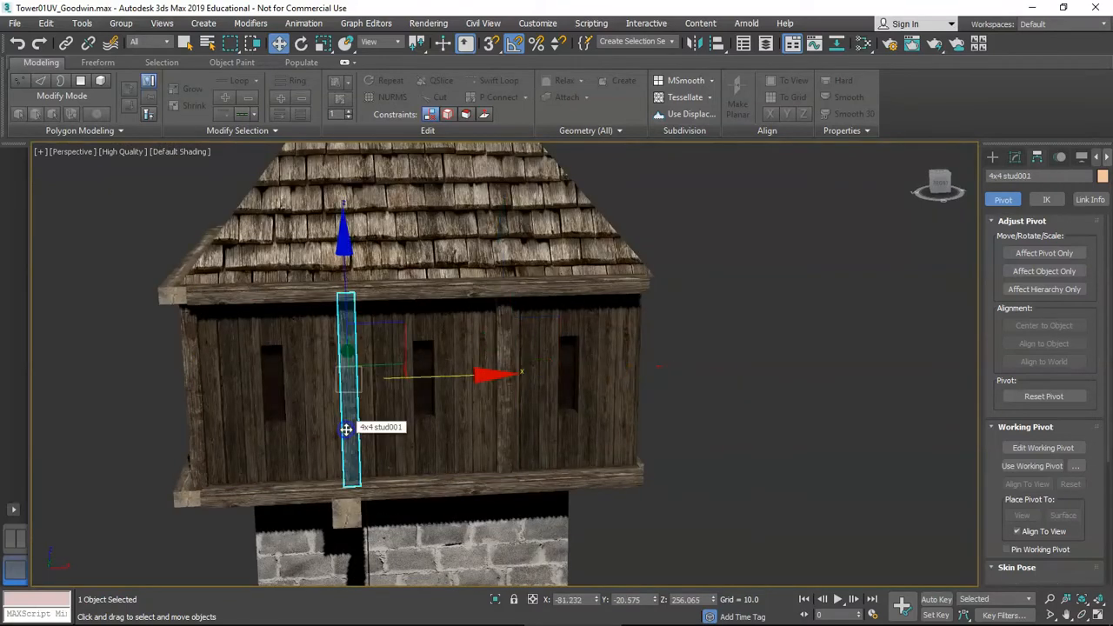
click(192, 432)
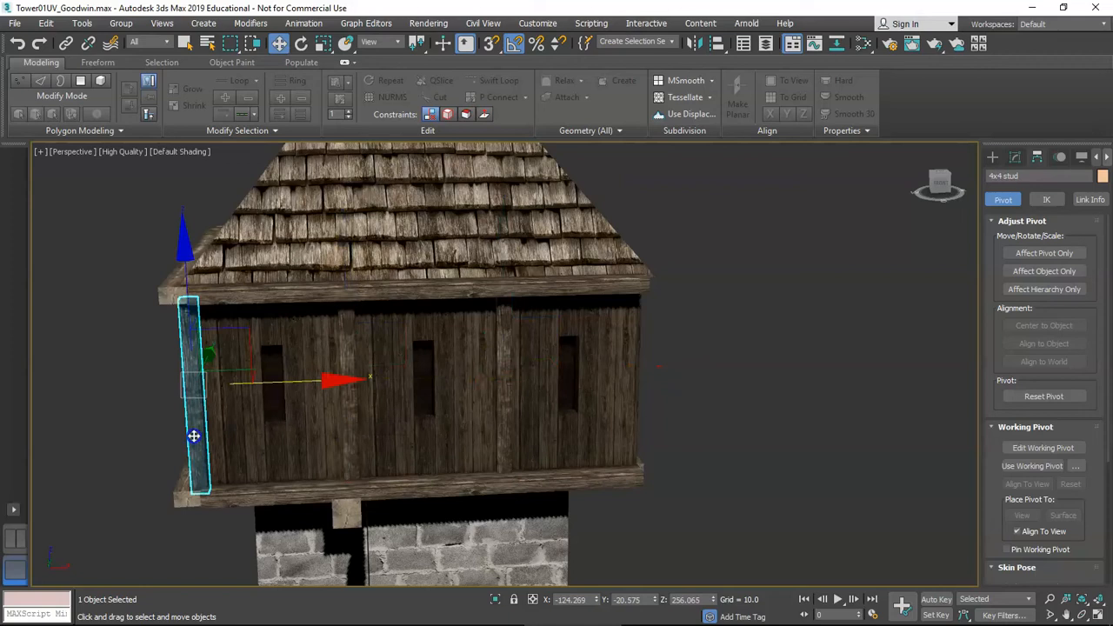
ctrl+click(348, 424)
ctrl+click(508, 412)
scroll(423, 403, down, 4)
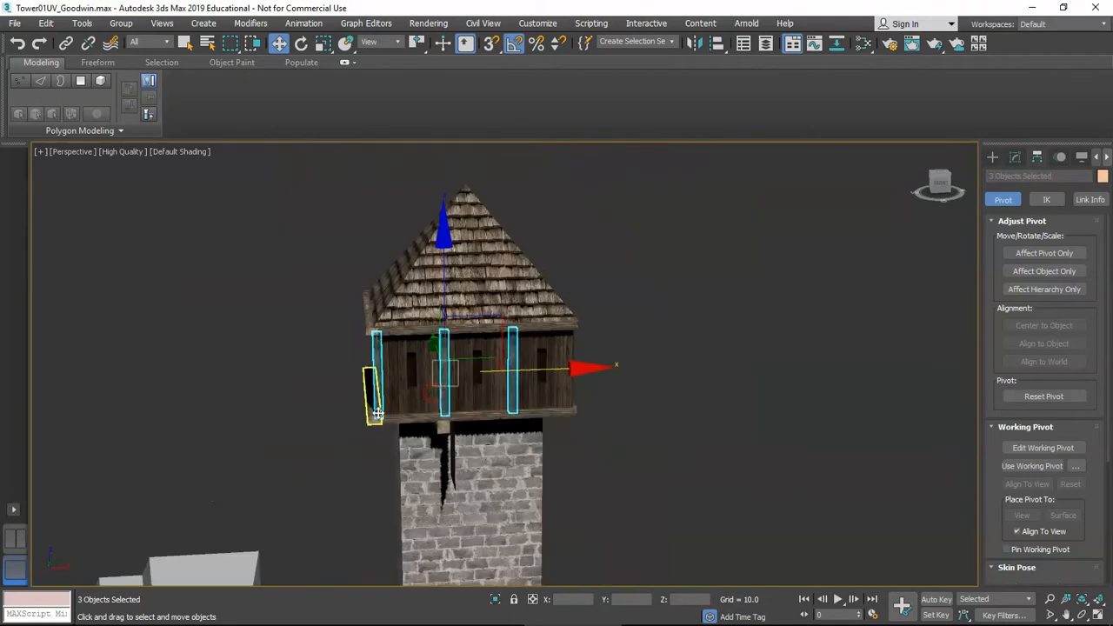
Clone the corner 4x4 stud as an independent copy about 95 units along negative X, clear of the tower
click(377, 402)
scroll(376, 383, up, 2)
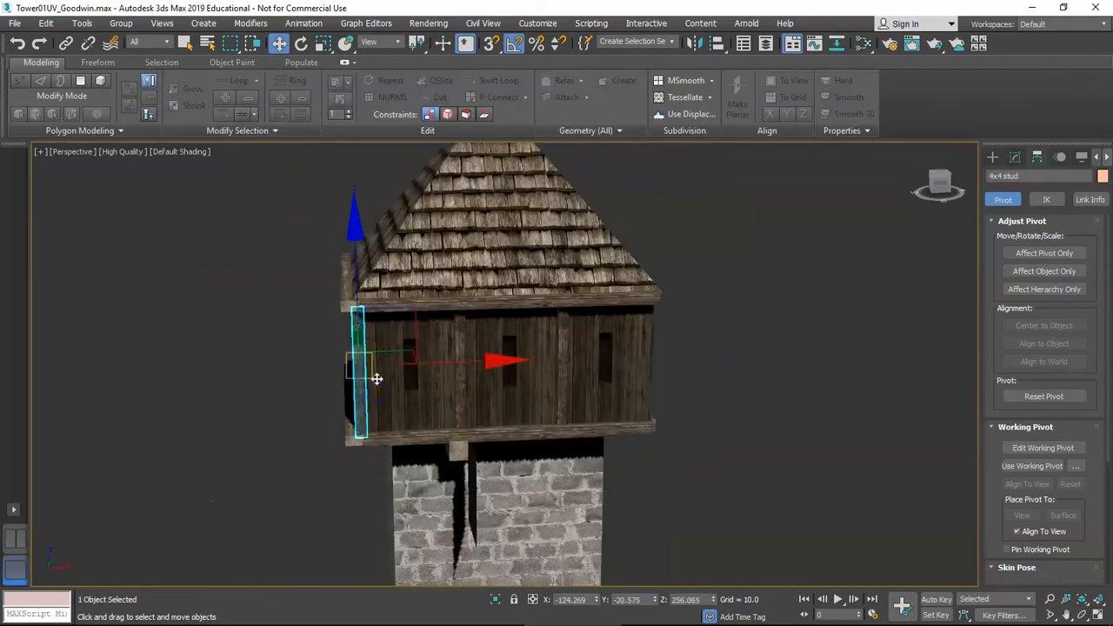
scroll(376, 378, up, 2)
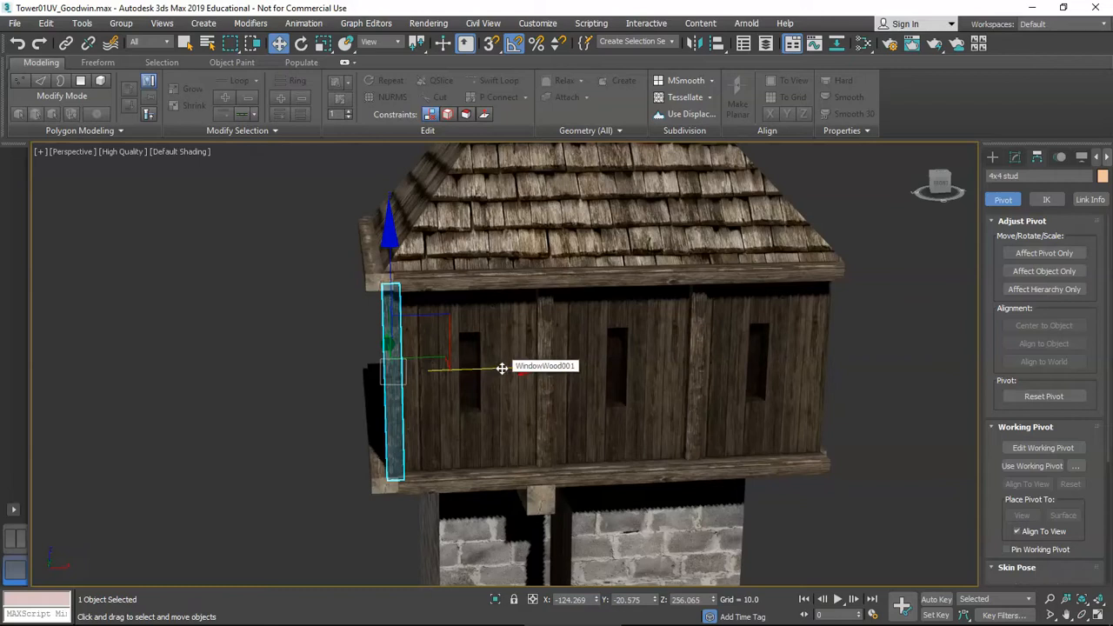
drag(502, 368, 152, 391)
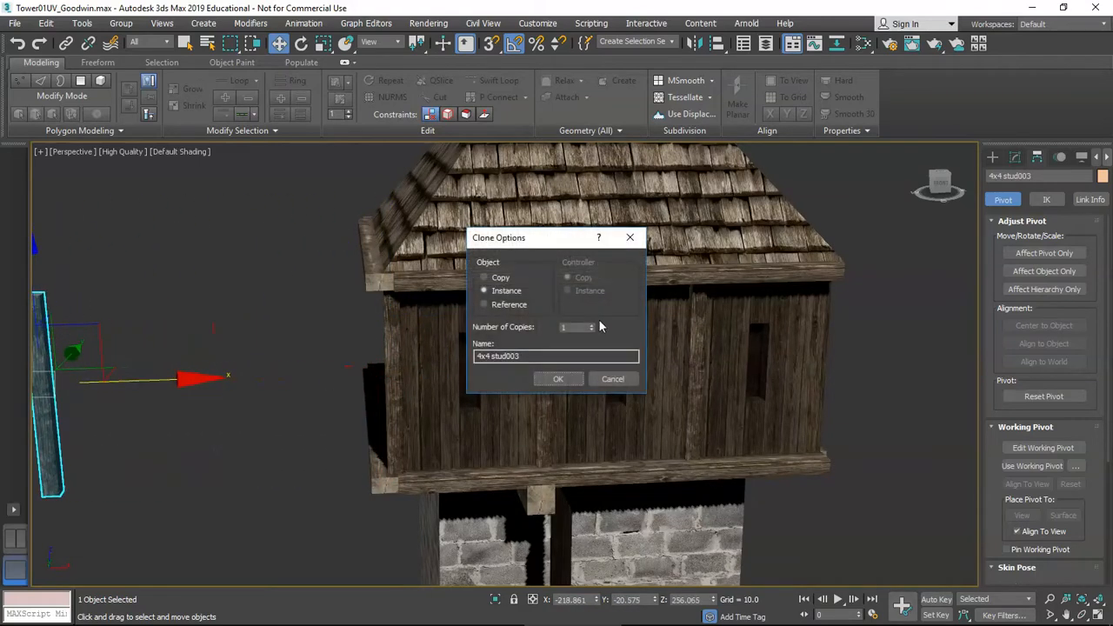
click(487, 280)
click(563, 383)
mouse_move(200, 438)
middle_down()
mouse_move(280, 429)
mouse_move(249, 416)
middle_up()
scroll(249, 415, down, 3)
scroll(305, 401, down, 5)
scroll(287, 388, up, 8)
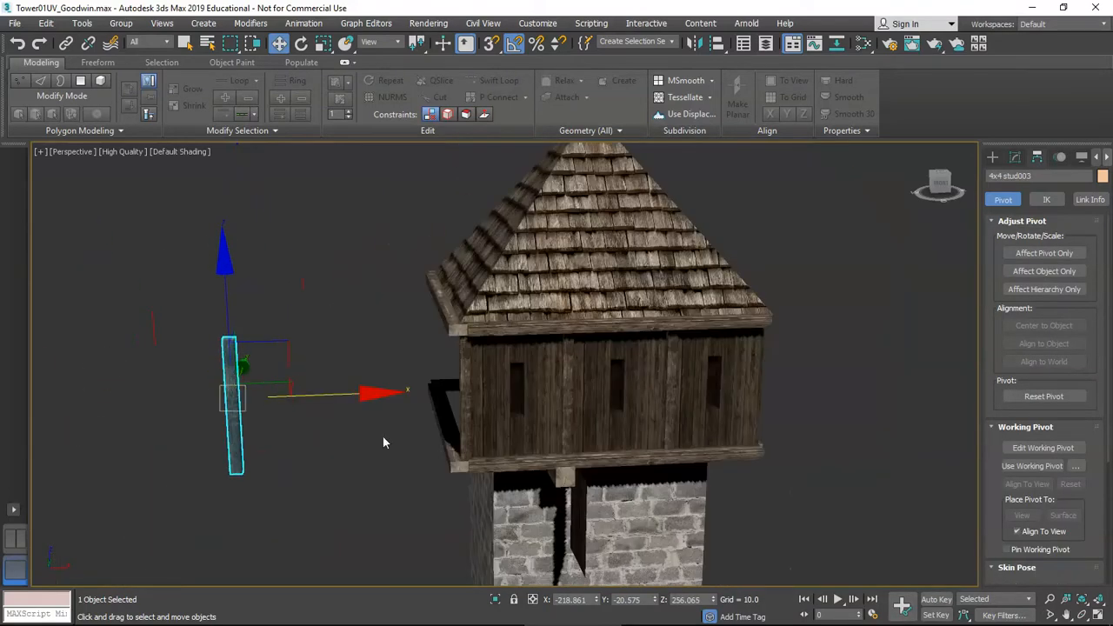
middle_drag(383, 443, 341, 441)
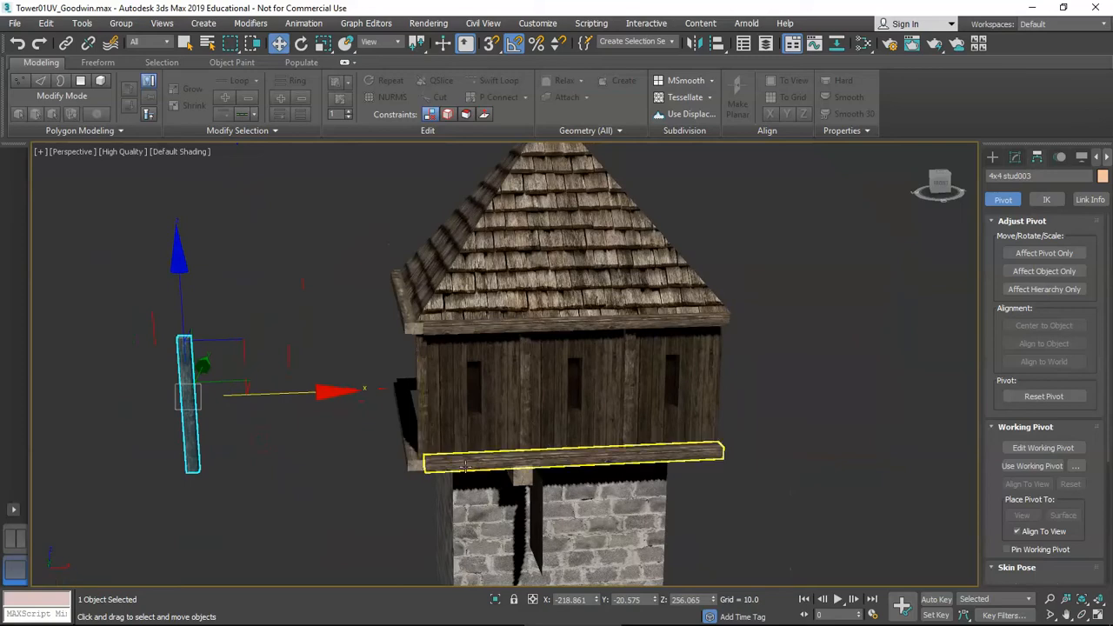
Clone the wall's three plank panels and three 4x4 studs together, rotated 90 degrees about Z
click(487, 416)
scroll(496, 418, up, 4)
alt+middle_drag(489, 401, 492, 415)
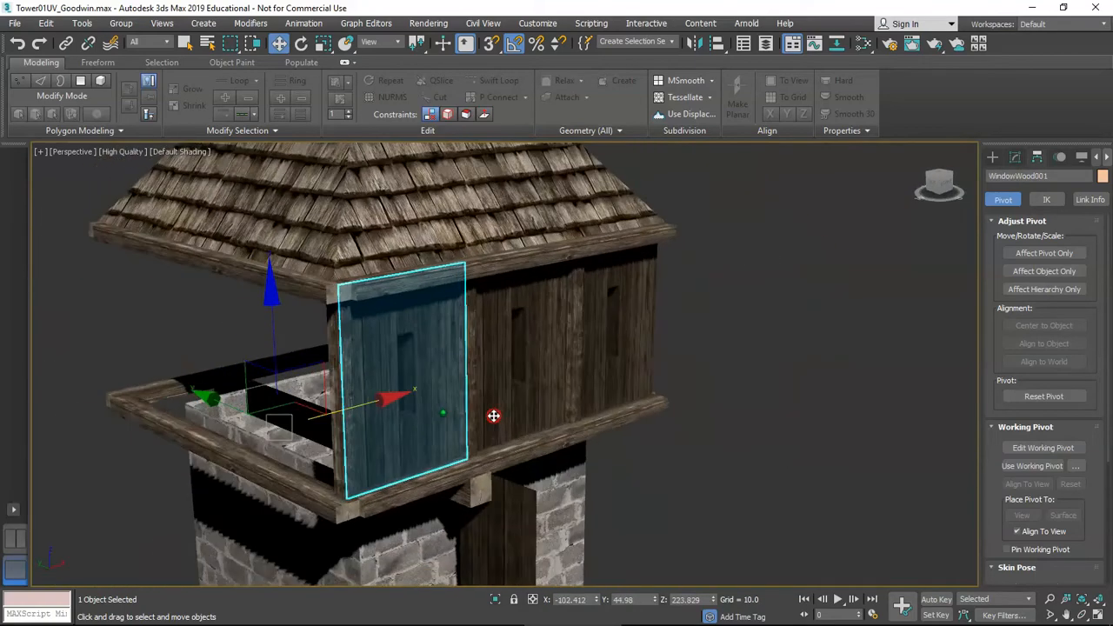
ctrl+click(516, 386)
ctrl+click(591, 379)
alt+middle_drag(562, 389, 419, 388)
ctrl+click(605, 380)
ctrl+click(478, 394)
ctrl+click(327, 403)
mouse_move(397, 410)
alt+middle_down()
mouse_move(423, 398)
mouse_move(402, 403)
alt+middle_up()
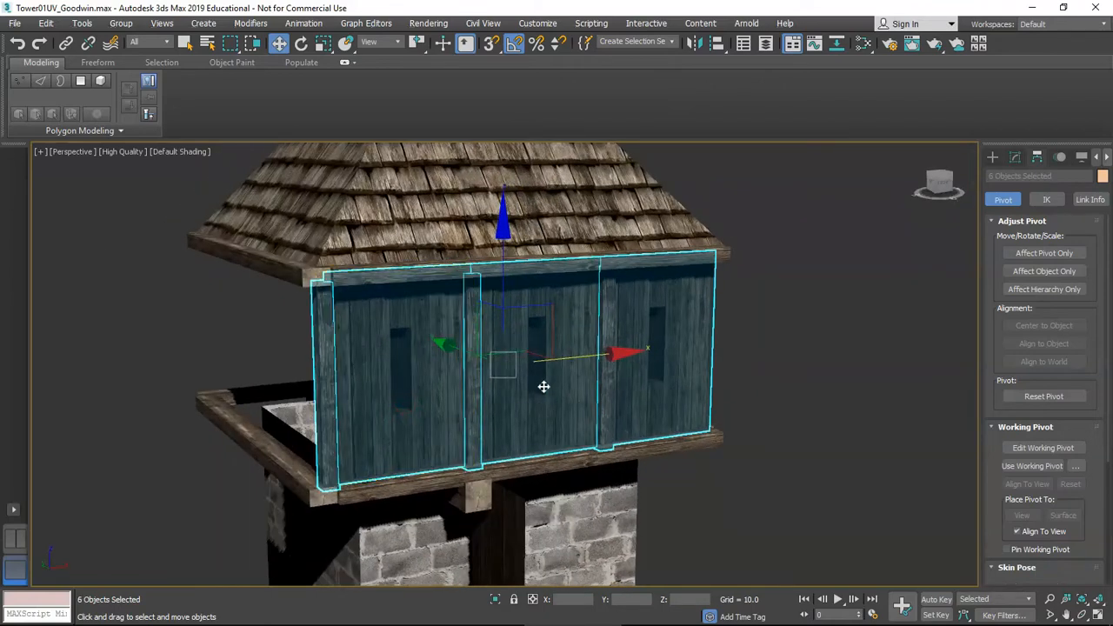
alt+middle_drag(551, 377, 372, 369)
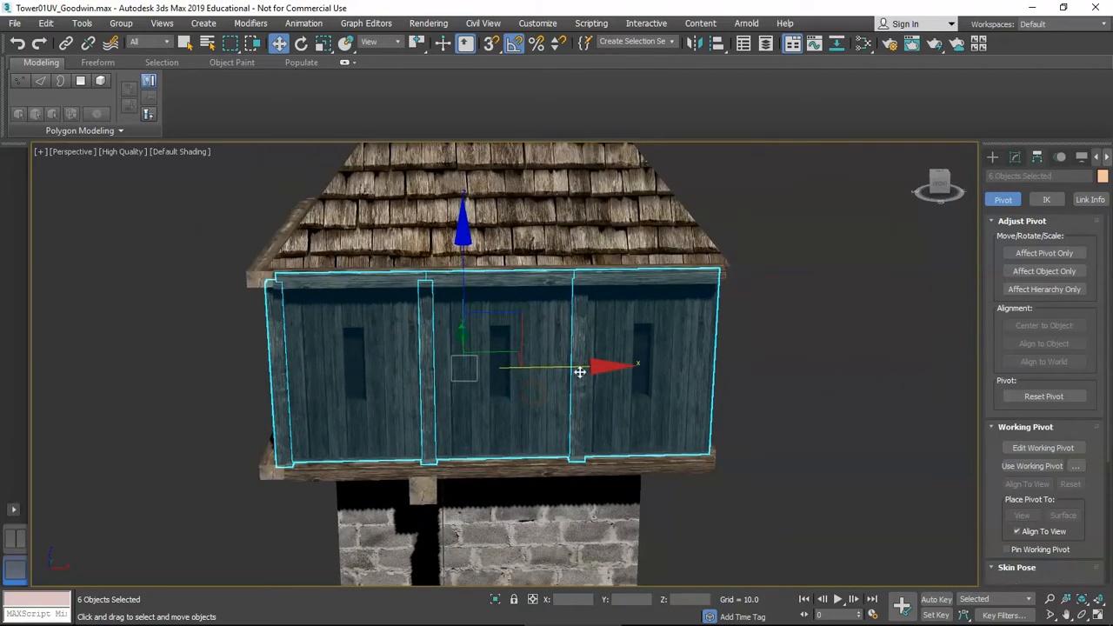
middle_drag(581, 372, 540, 377)
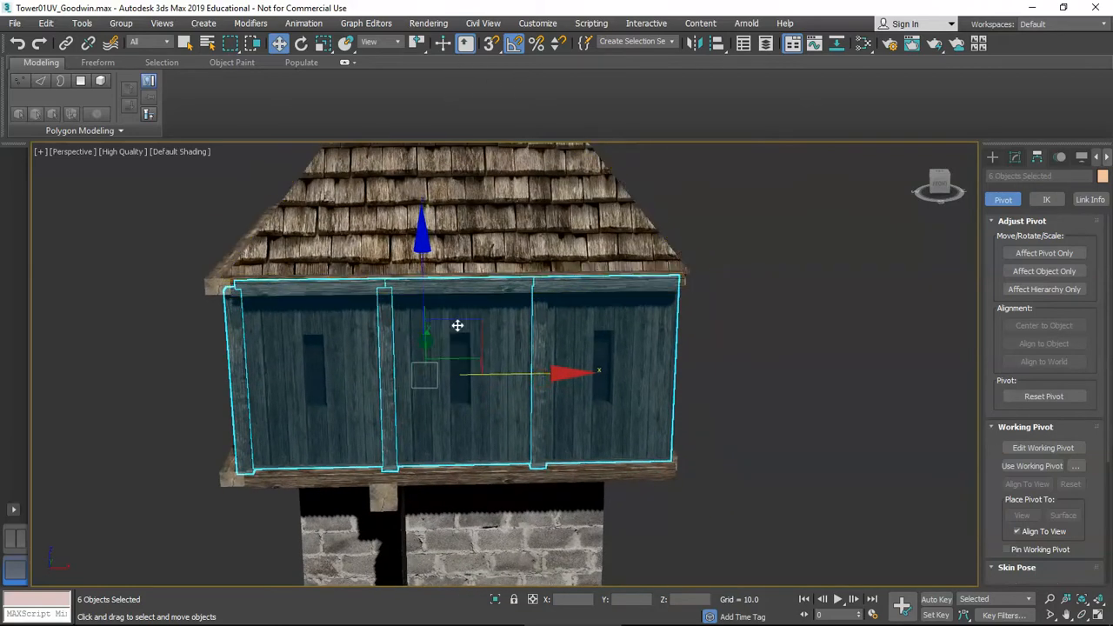
key(e)
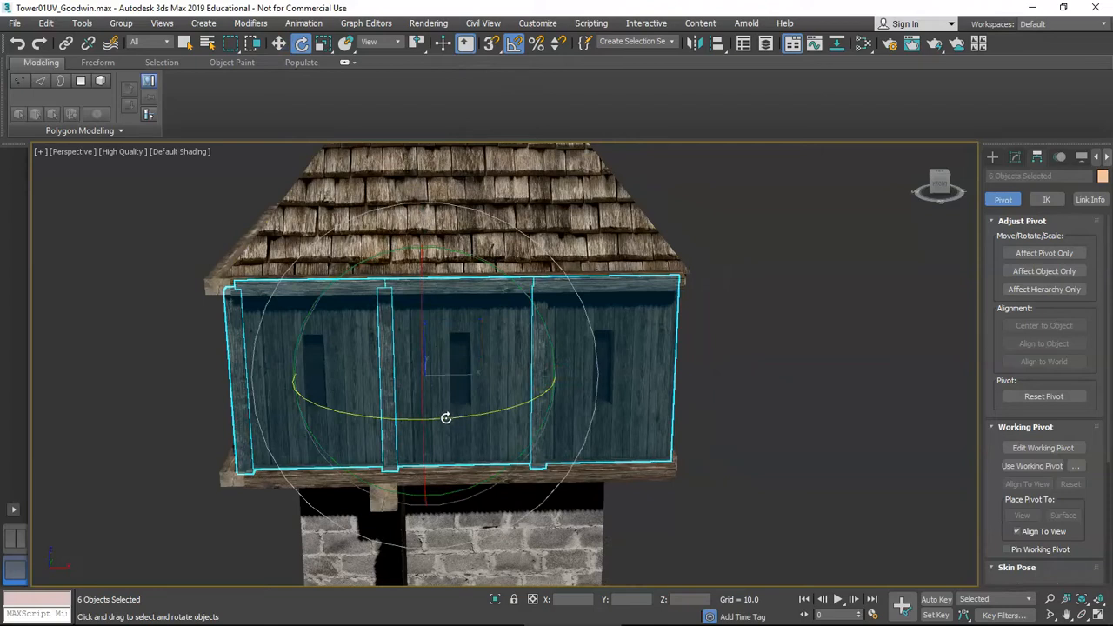
shift+drag(443, 419, 517, 416)
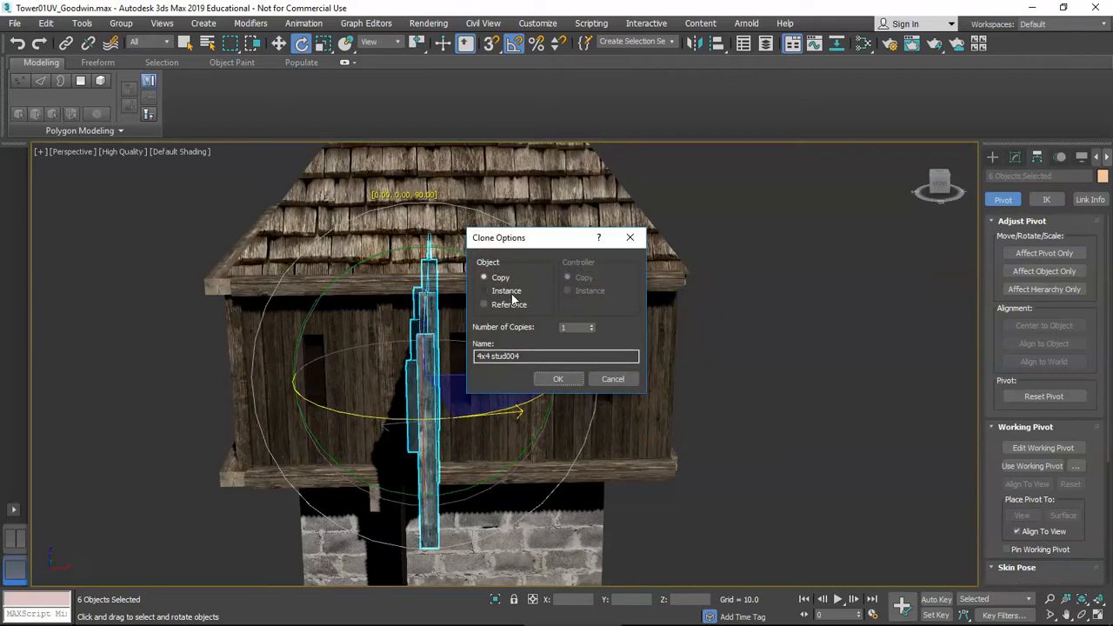
click(554, 386)
mouse_move(553, 387)
alt+middle_down()
mouse_move(450, 395)
mouse_move(423, 377)
alt+middle_up()
Move the rotated wall clone along positive X onto the adjacent side of the trim frame
key(w)
drag(434, 337, 703, 346)
alt+middle_drag(703, 348, 575, 307)
scroll(739, 388, up, 4)
scroll(544, 384, down, 2)
alt+middle_drag(573, 352, 614, 329)
alt+middle_drag(613, 329, 630, 413)
scroll(705, 328, up, 3)
middle_drag(705, 327, 752, 208)
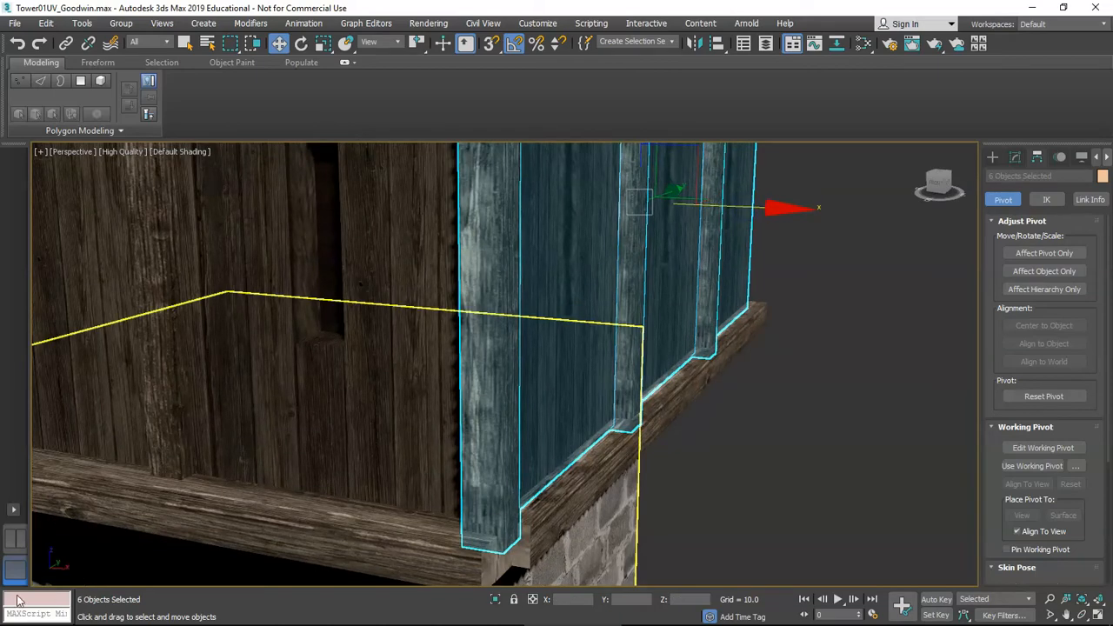
Nudge the rotated wall along X and Y so its corner stud and panels line up with the lower trim
alt+middle_drag(599, 439, 741, 233)
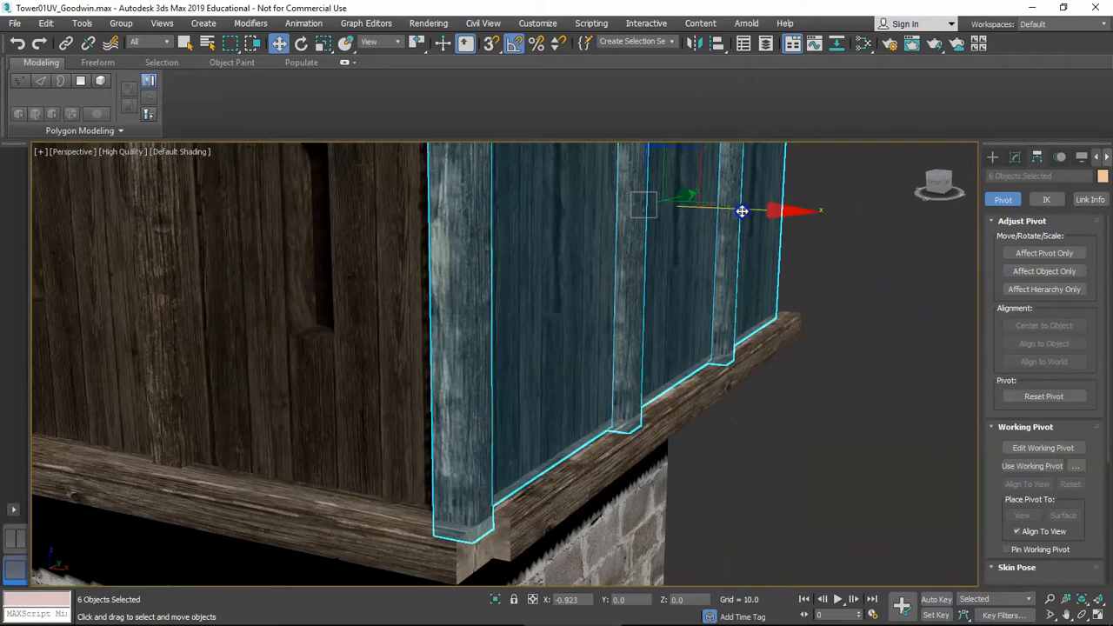
drag(741, 211, 742, 210)
alt+middle_drag(735, 223, 622, 292)
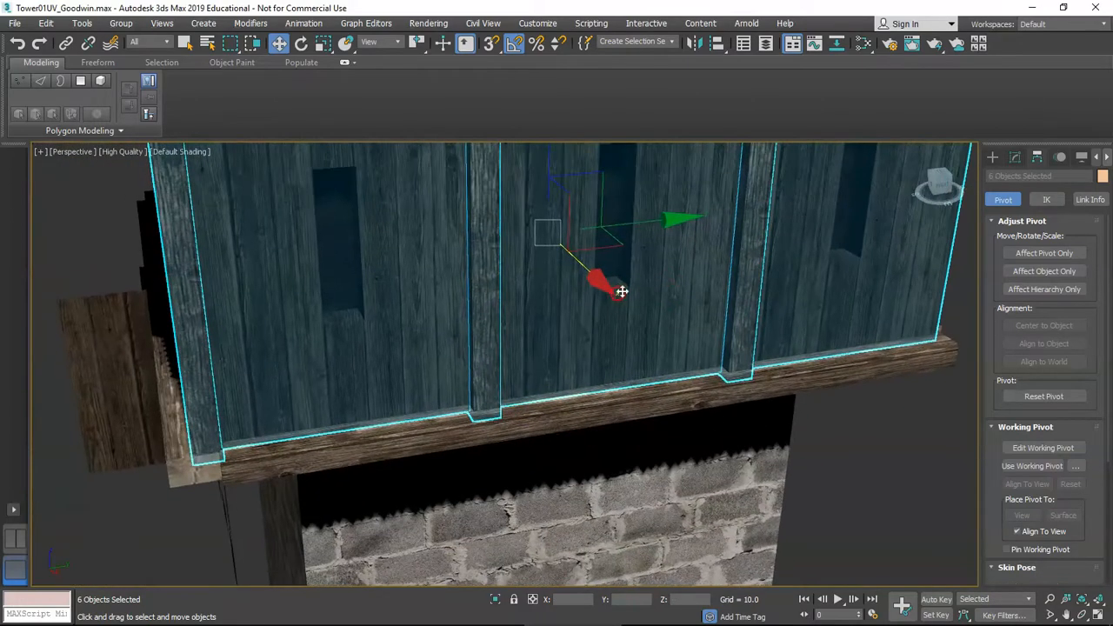
drag(641, 224, 640, 224)
alt+middle_drag(489, 253, 414, 367)
scroll(515, 283, down, 5)
scroll(515, 282, down, 3)
scroll(472, 328, up, 5)
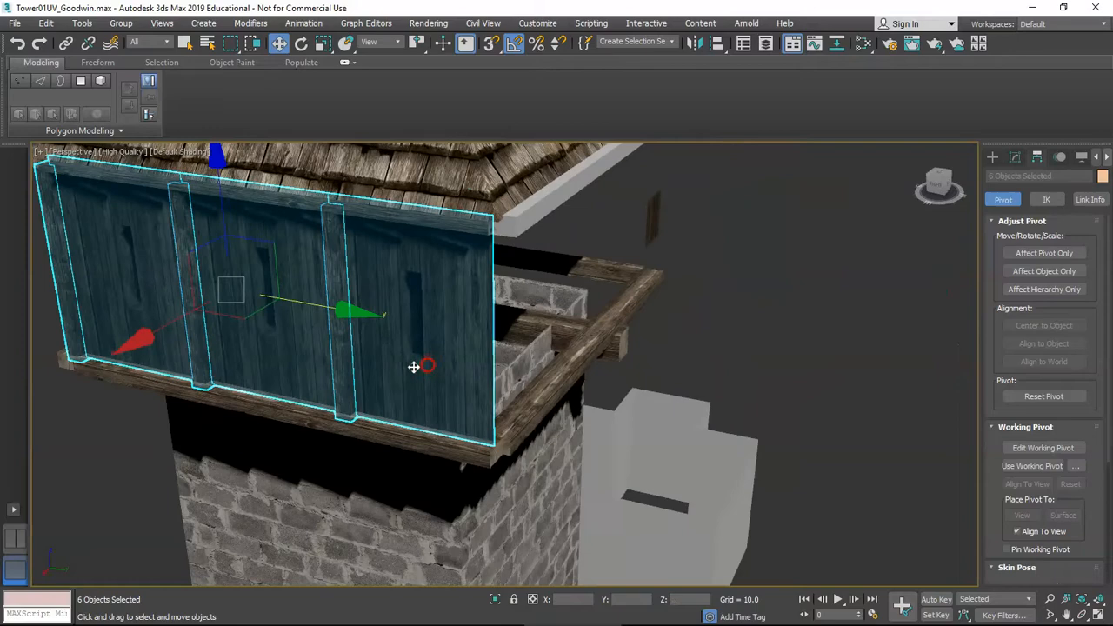
Add the original wall's panels and studs to the selected adjacent wall and clone all twelve pieces as an instance rotated about Z
scroll(332, 334, down, 5)
alt+middle_drag(418, 326, 575, 327)
scroll(508, 314, up, 4)
ctrl+click(477, 323)
ctrl+click(435, 325)
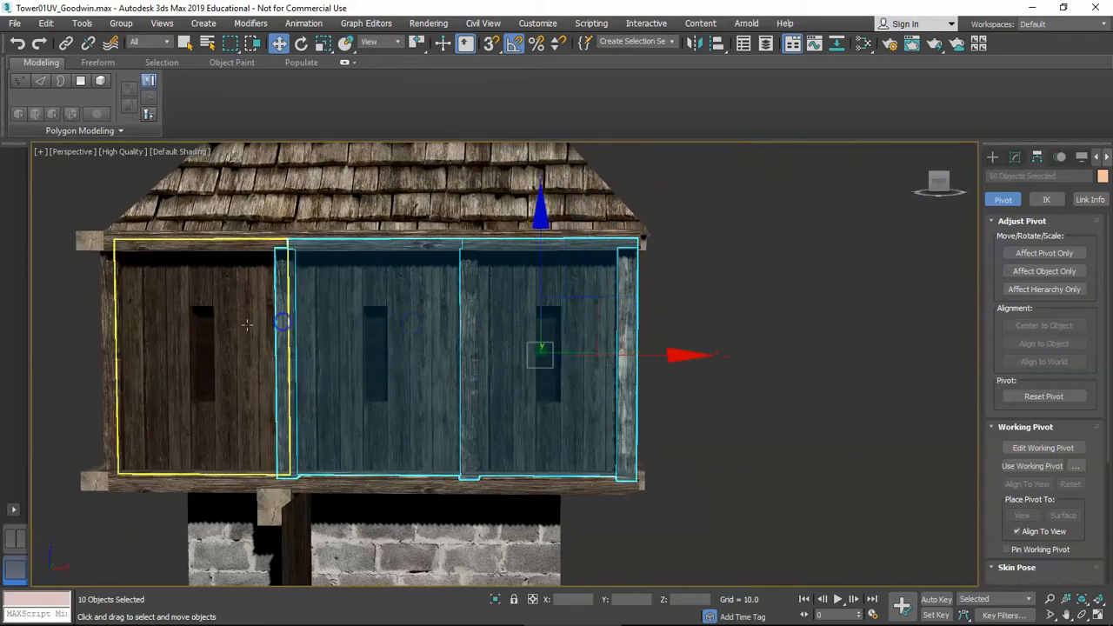
ctrl+click(165, 322)
scroll(478, 329, down, 3)
middle_drag(478, 328, 447, 346)
scroll(419, 344, down, 3)
scroll(447, 346, up, 2)
scroll(537, 347, up, 2)
middle_drag(537, 348, 384, 362)
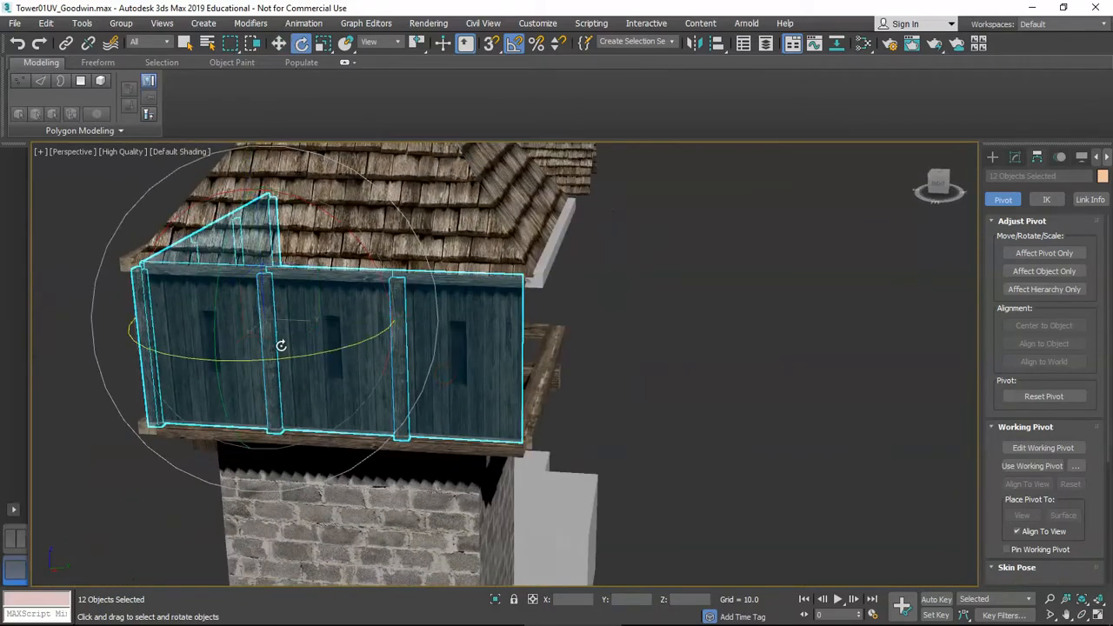
drag(238, 361, 298, 355)
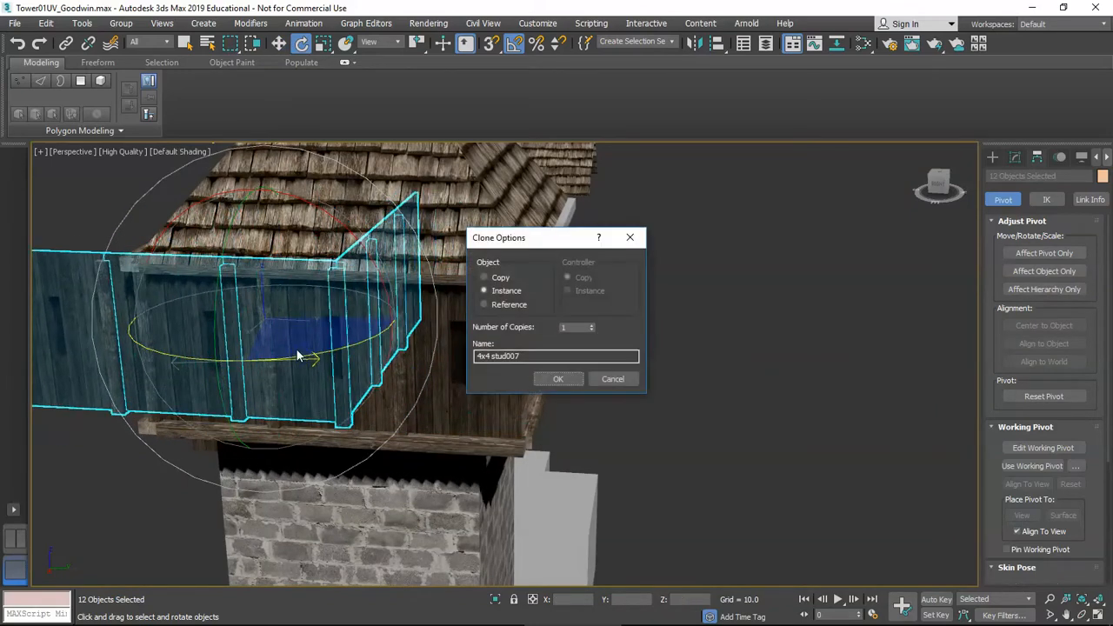
click(557, 379)
Move the two-wall clone along positive Y and rotate it further about Z to match the two open sides
key(w)
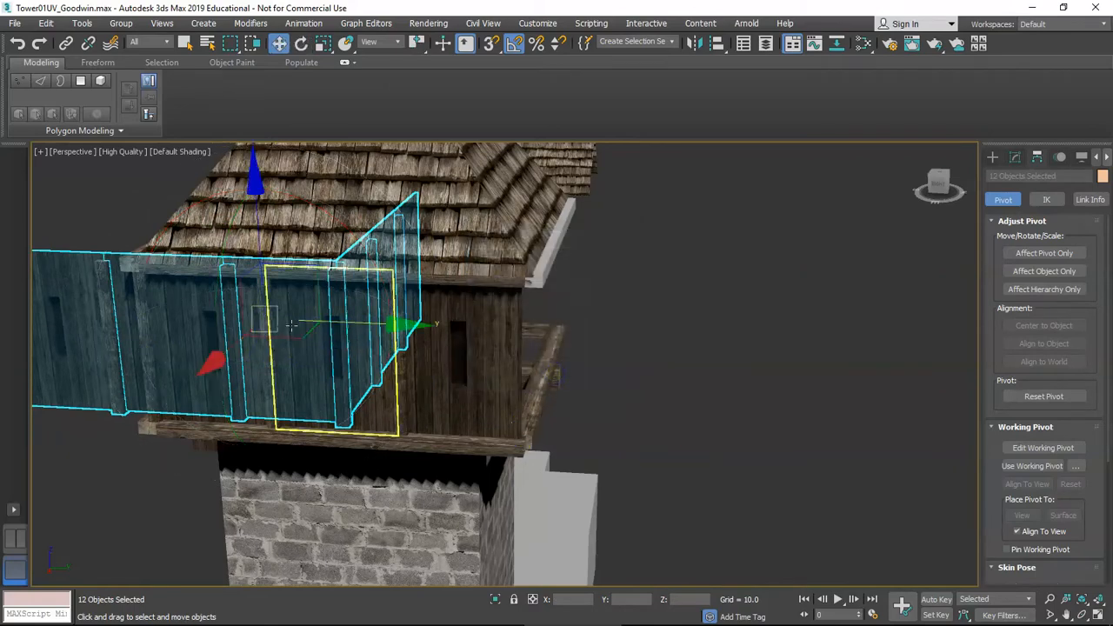
drag(349, 326, 520, 340)
alt+middle_drag(520, 340, 534, 360)
key(e)
mouse_move(455, 366)
shift+mouse_down()
mouse_move(502, 376)
mouse_move(457, 360)
mouse_move(498, 355)
shift+mouse_up()
click(612, 377)
Move the two-wall clone about 54 units along negative X onto the remaining sides of the tower
middle_drag(614, 351, 474, 426)
key(w)
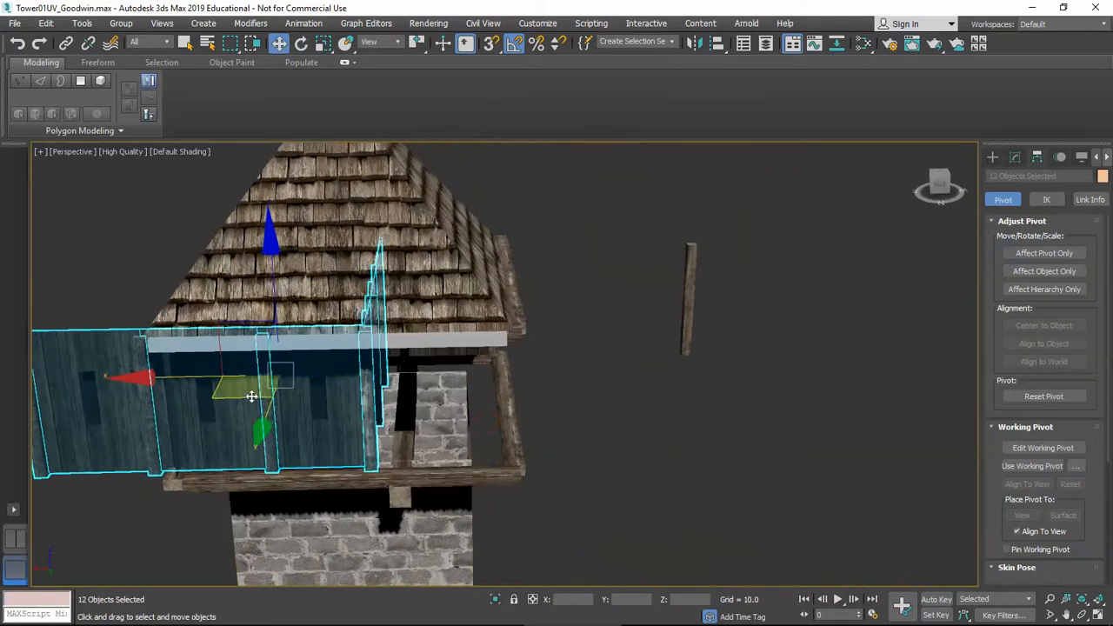
drag(190, 380, 329, 384)
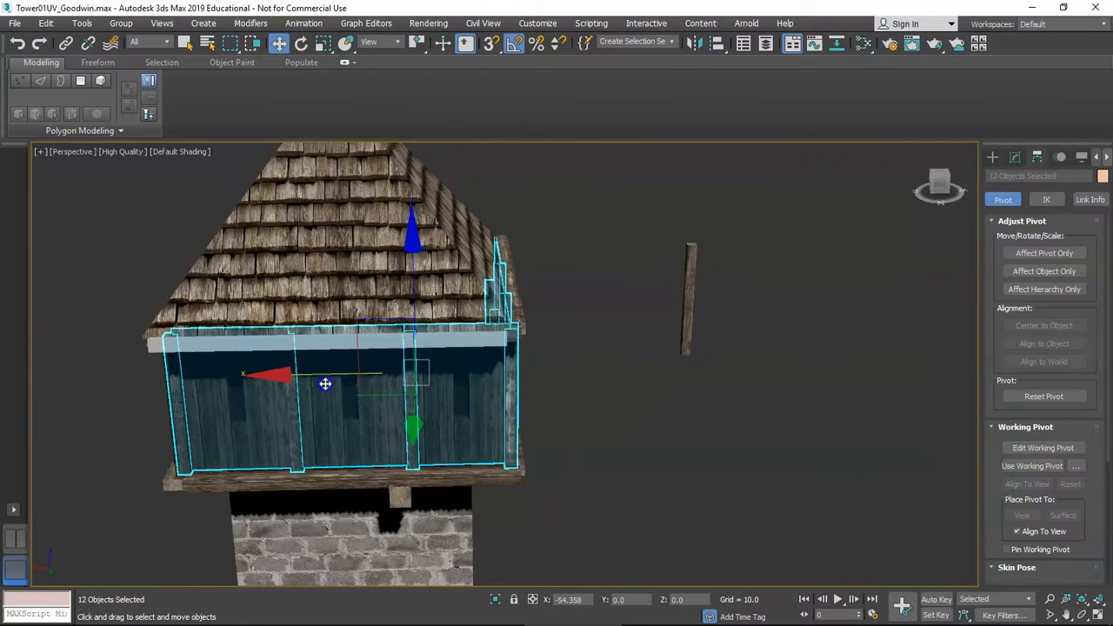
Nudge the two-wall clone about 0.7 units in X and 6.9 in Y to seat it on the lower trim, then deselect it
middle_drag(246, 414, 360, 409)
scroll(278, 410, up, 3)
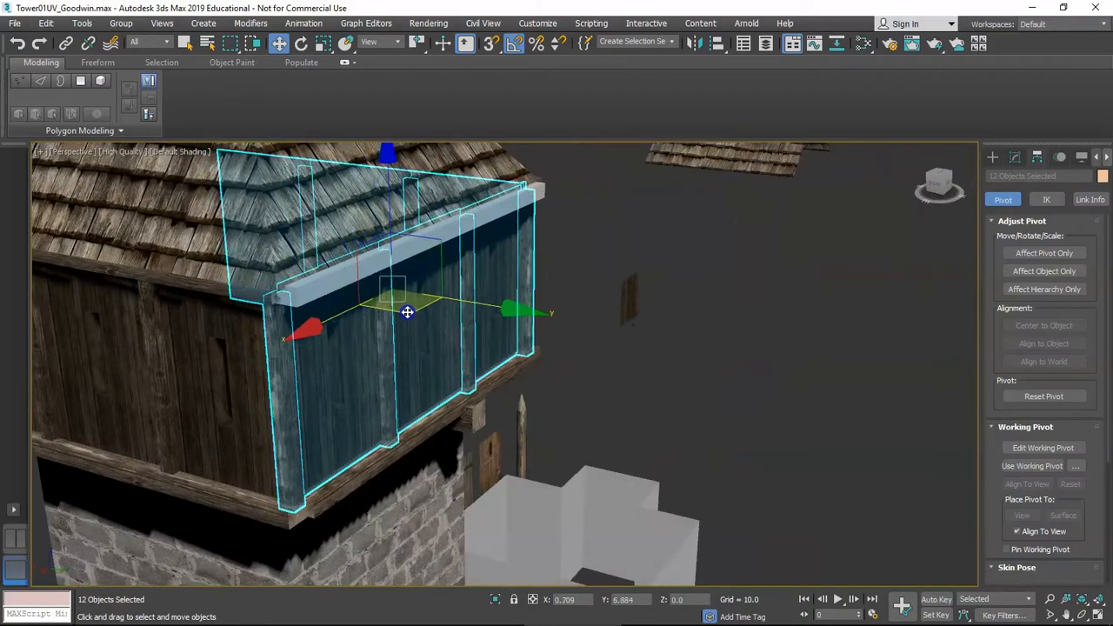
alt+middle_drag(407, 313, 365, 355)
scroll(366, 355, down, 2)
scroll(548, 300, up, 3)
scroll(469, 317, up, 3)
alt+middle_drag(452, 332, 558, 386)
scroll(574, 364, down, 4)
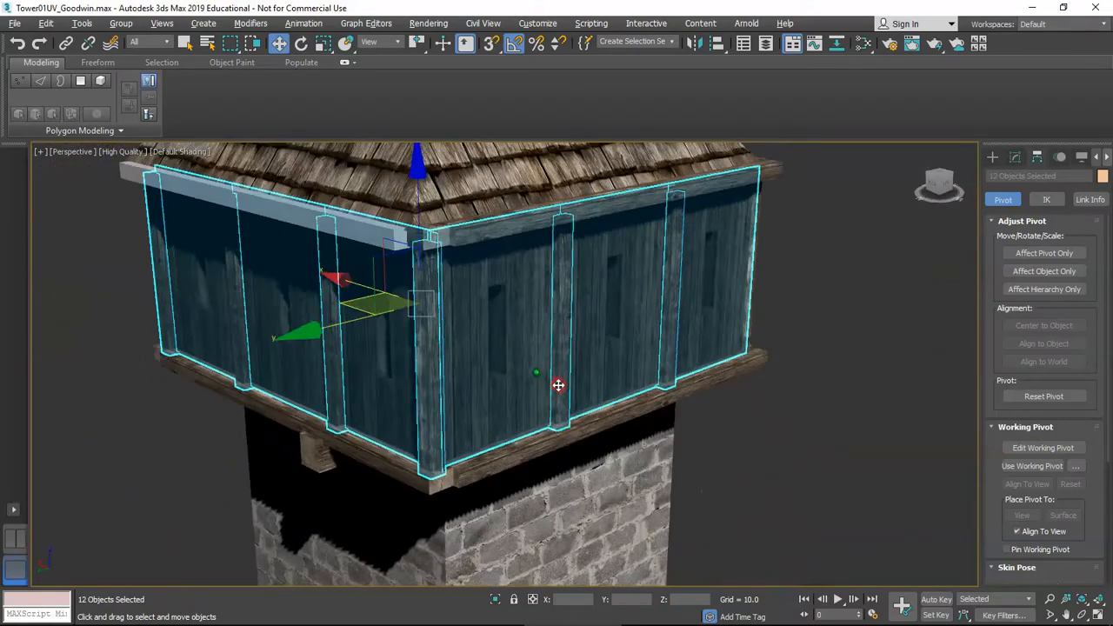
alt+middle_drag(755, 415, 564, 388)
scroll(714, 374, up, 4)
middle_drag(795, 312, 729, 399)
click(868, 483)
Pull the leftover untextured trim Trim005 away from the roof's edge along positive Y and delete it
scroll(584, 404, down, 5)
alt+middle_drag(517, 378, 455, 377)
click(513, 300)
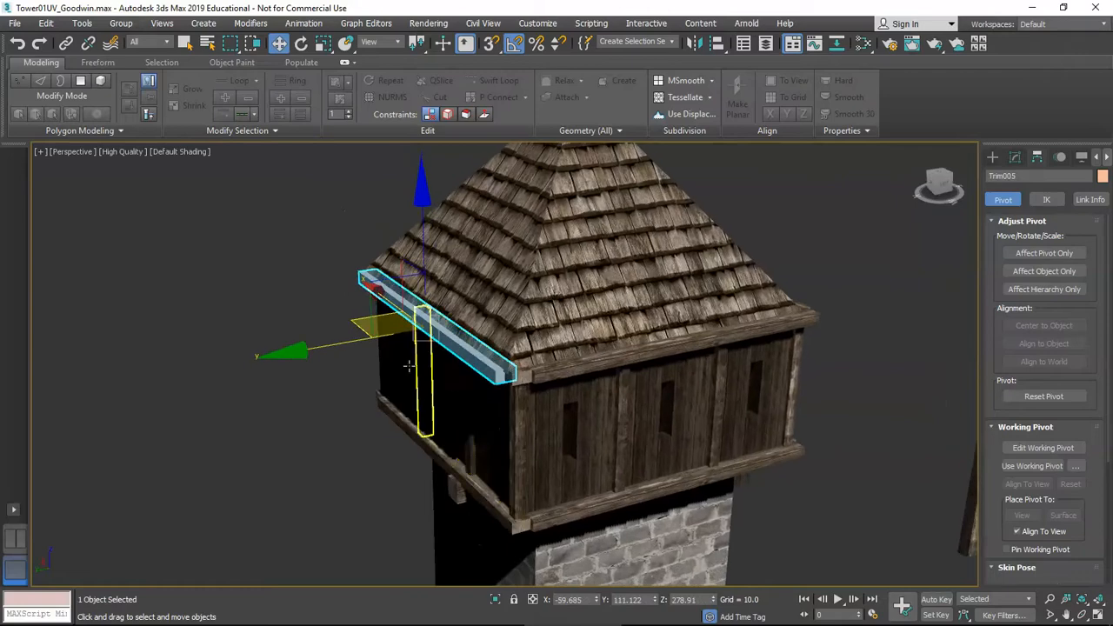
drag(336, 344, 231, 368)
alt+middle_drag(231, 368, 351, 380)
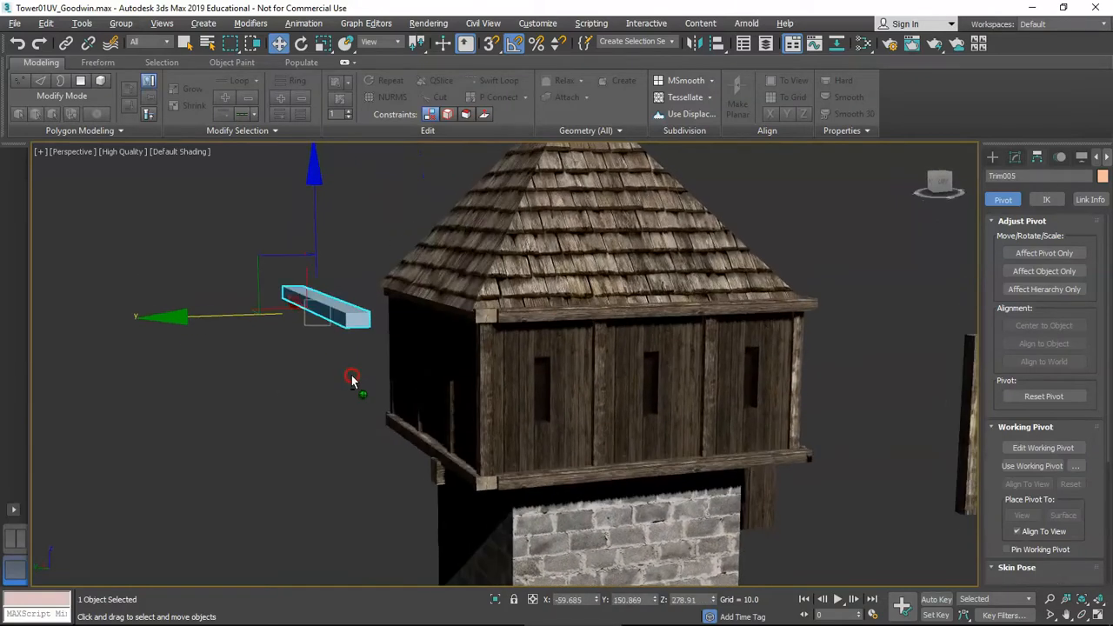
key(Delete)
Examine the corner joints of the upper trim frame, selecting three of its 2x6 trims for comparison
scroll(470, 313, up, 6)
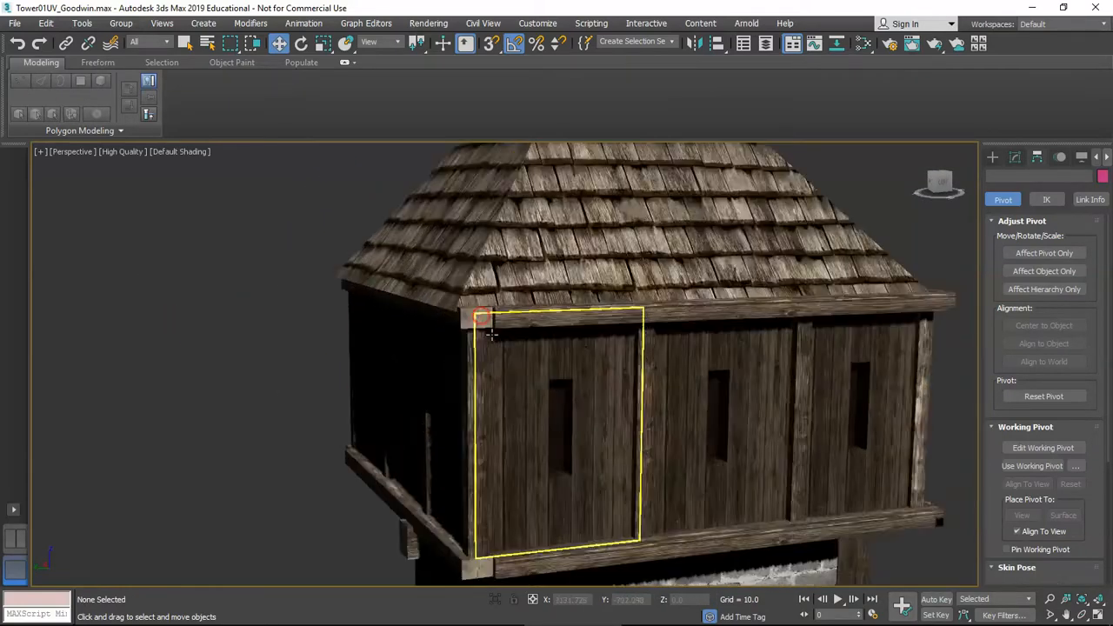
alt+middle_drag(494, 287, 480, 323)
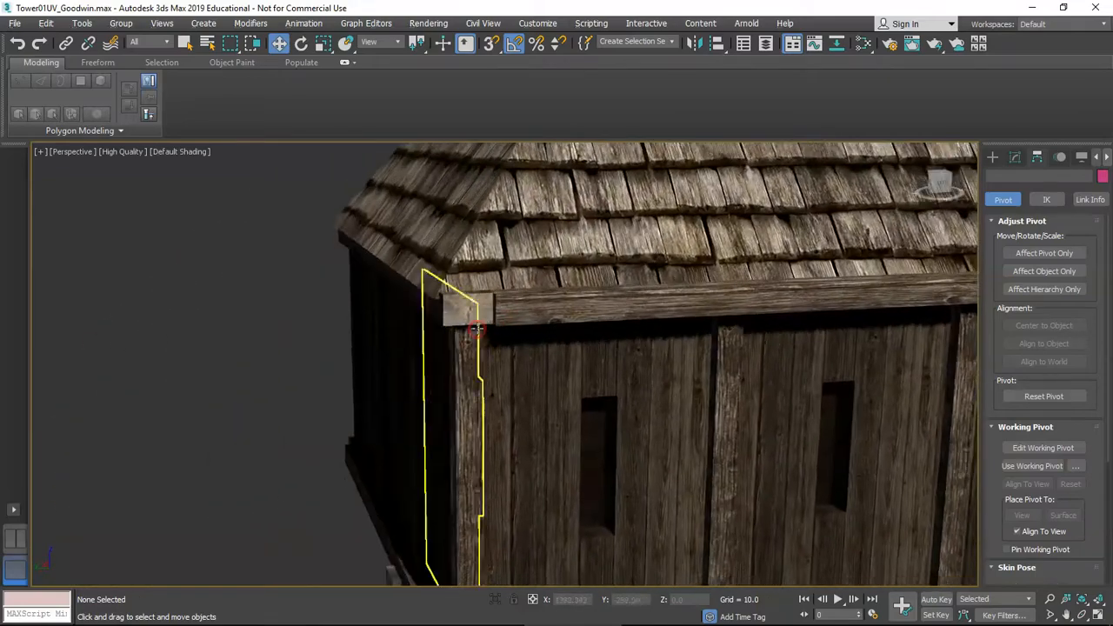
scroll(557, 321, down, 5)
alt+middle_drag(833, 315, 507, 394)
alt+middle_drag(640, 404, 574, 393)
scroll(587, 419, up, 4)
scroll(563, 383, down, 4)
scroll(589, 318, up, 4)
click(609, 326)
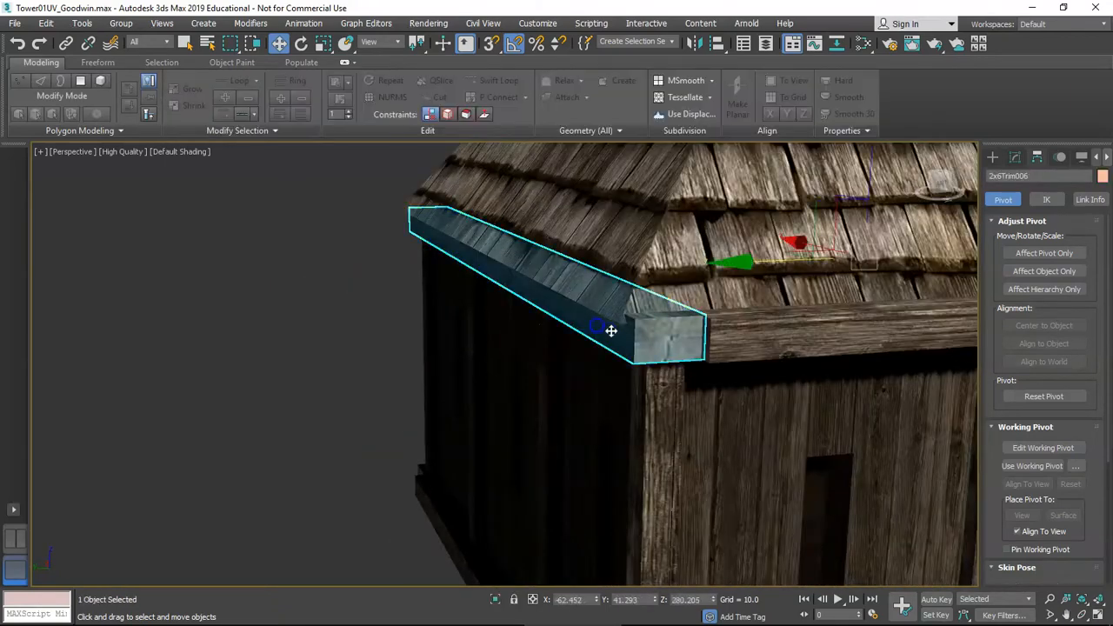
scroll(626, 318, up, 5)
alt+middle_drag(642, 366, 609, 351)
scroll(739, 357, down, 3)
ctrl+click(750, 356)
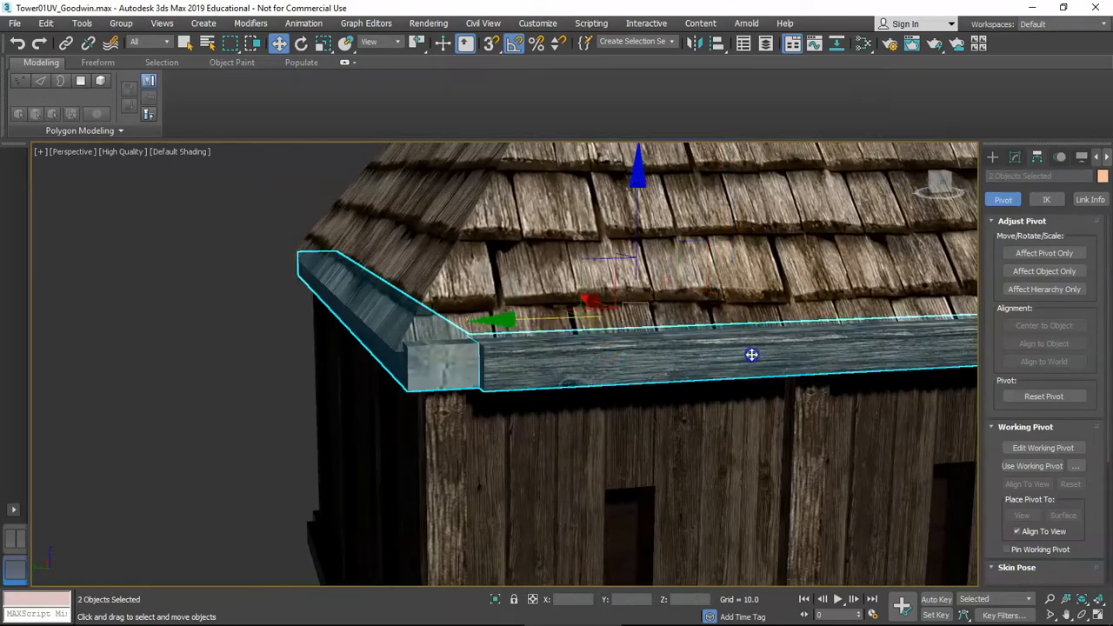
scroll(753, 356, down, 5)
middle_drag(702, 354, 578, 374)
alt+middle_drag(817, 357, 859, 346)
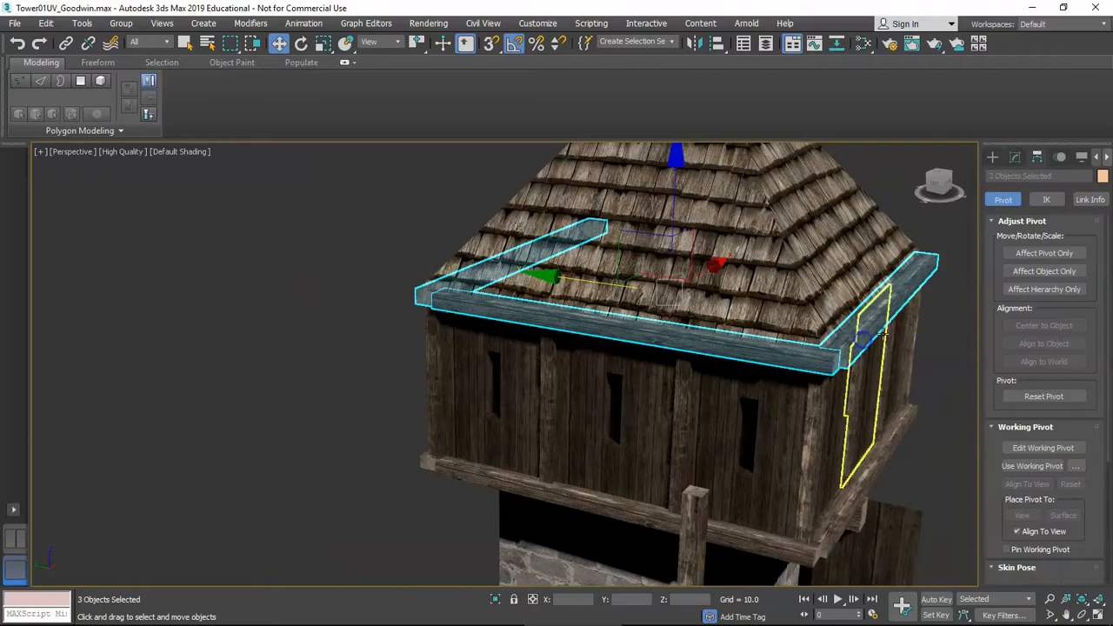
scroll(783, 331, down, 5)
scroll(609, 287, up, 5)
Move the roof about 2.7 units along negative Y to center it over the upper trim frame
click(600, 292)
scroll(601, 293, up, 1)
alt+middle_drag(600, 292, 664, 284)
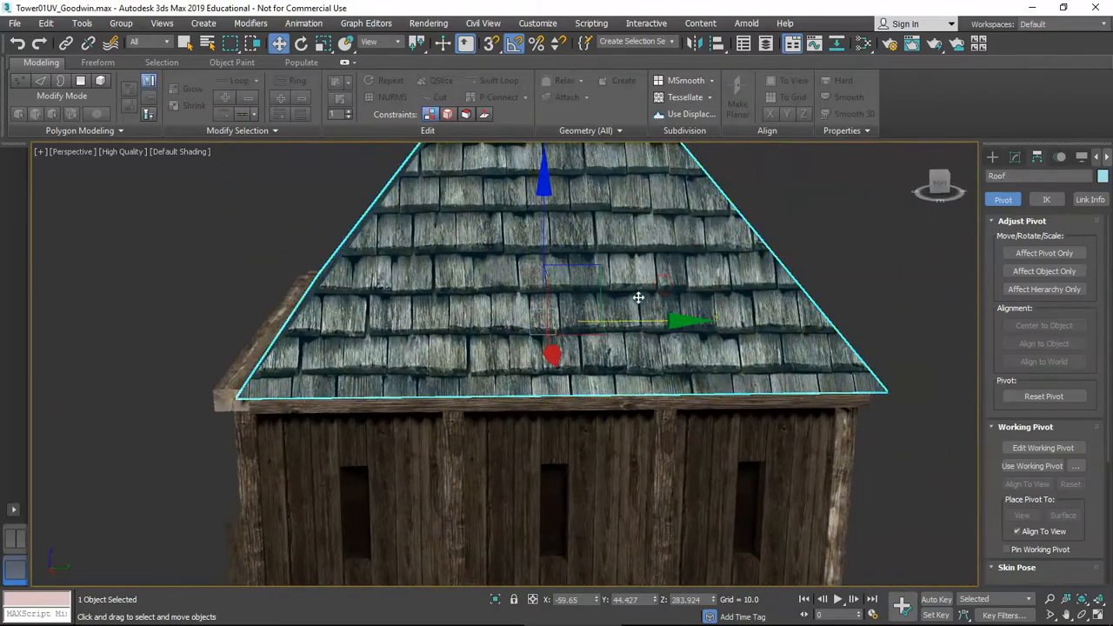
drag(642, 322, 635, 323)
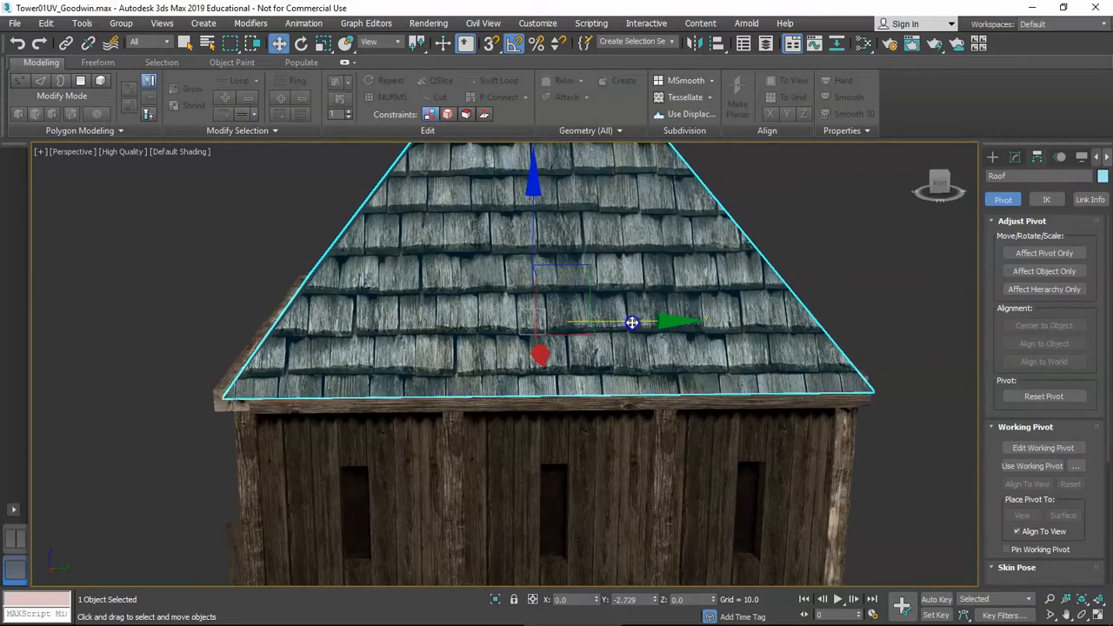
Move the upper trim 2x6Trim005 about 1.7 units along positive X at the roof corner
alt+middle_drag(632, 322, 715, 322)
scroll(714, 323, up, 4)
alt+middle_drag(452, 348, 498, 390)
click(492, 376)
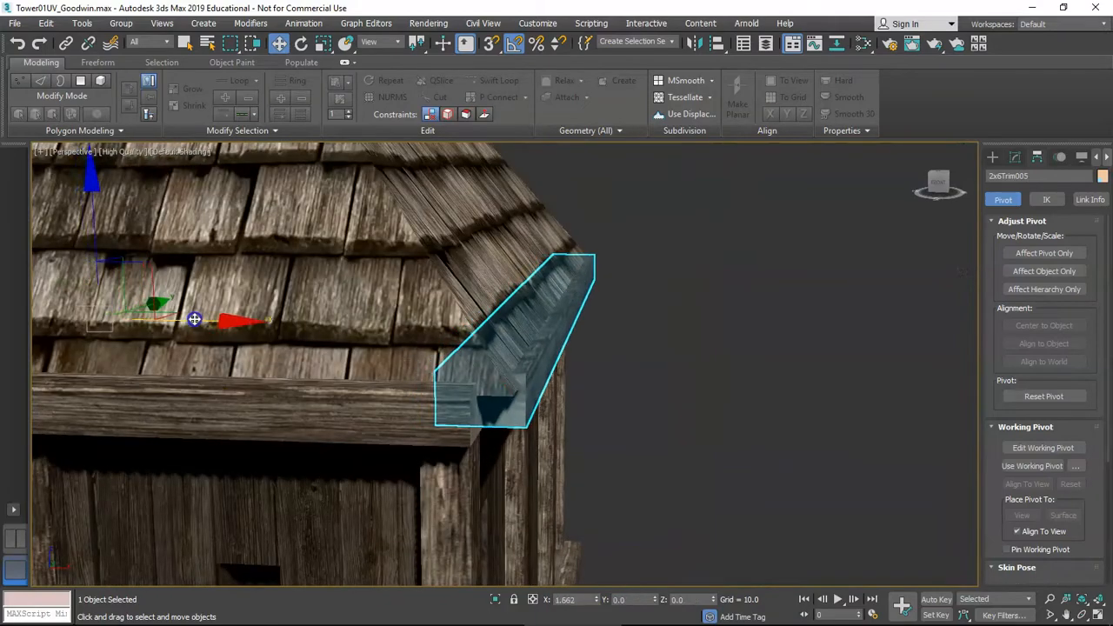
Check how the upper trims, roof and plank walls line up around the tower's sides
scroll(198, 320, down, 5)
alt+middle_drag(198, 319, 246, 361)
middle_drag(246, 361, 641, 334)
scroll(432, 330, up, 5)
scroll(373, 336, down, 4)
scroll(641, 334, up, 4)
alt+middle_drag(479, 357, 609, 368)
scroll(609, 368, down, 3)
middle_drag(157, 361, 370, 355)
alt+middle_drag(531, 350, 635, 354)
scroll(623, 313, down, 3)
middle_drag(623, 313, 629, 394)
scroll(494, 361, up, 3)
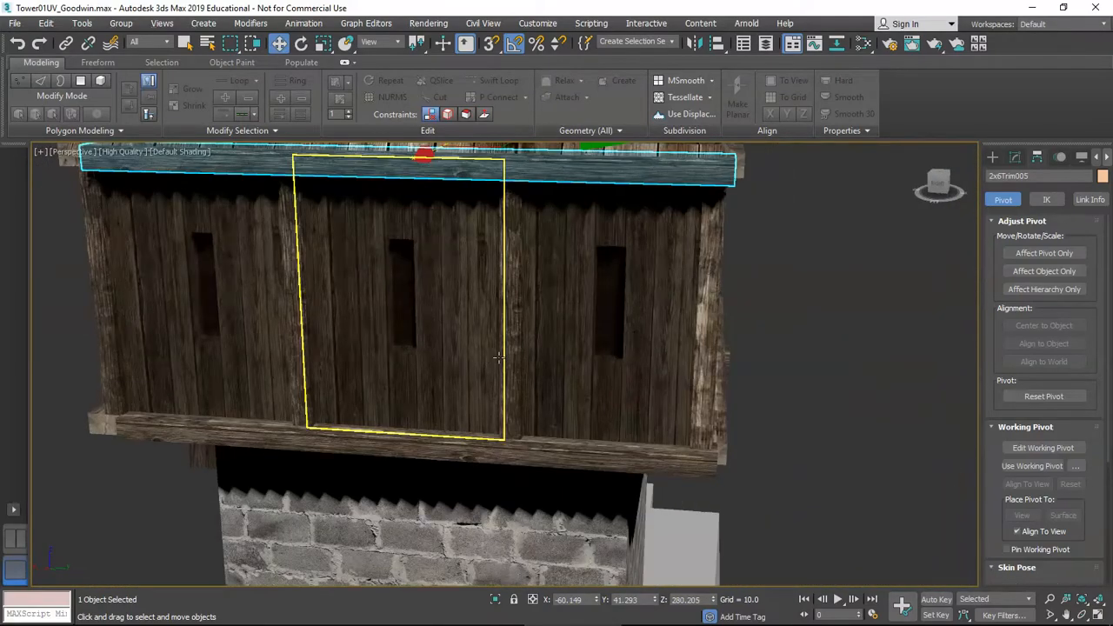
Rotate the intermediate studs 4x4 stud005 and 4x4 stud006 on the same wall about Z to vary their wood grain
middle_drag(366, 365, 519, 373)
scroll(442, 370, up, 3)
click(442, 370)
scroll(442, 369, down, 3)
scroll(447, 355, up, 4)
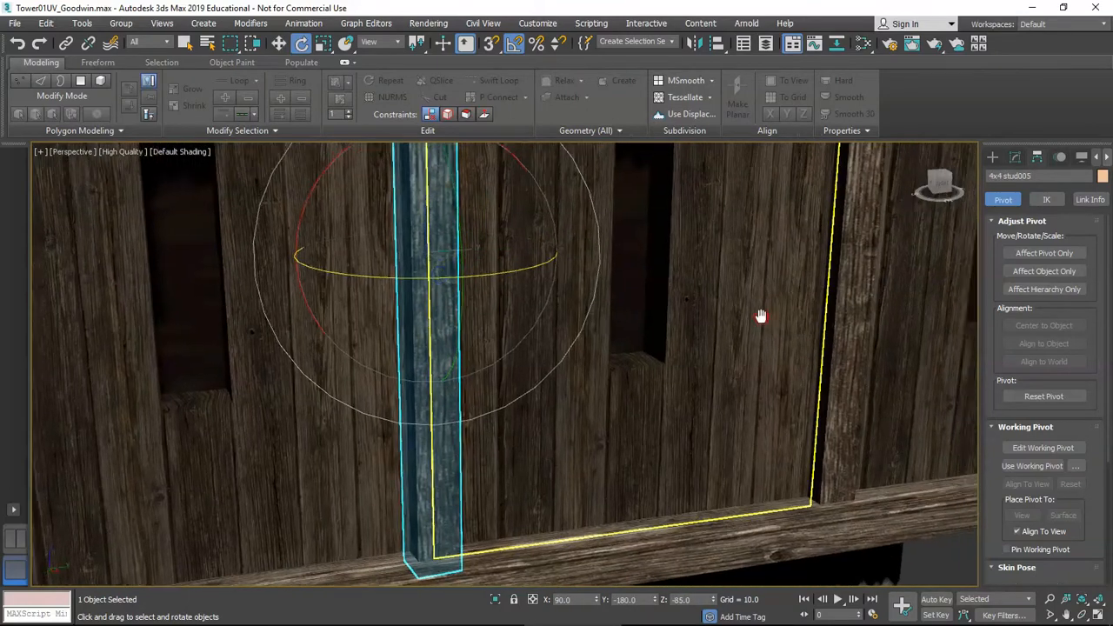
middle_drag(758, 319, 609, 314)
click(644, 297)
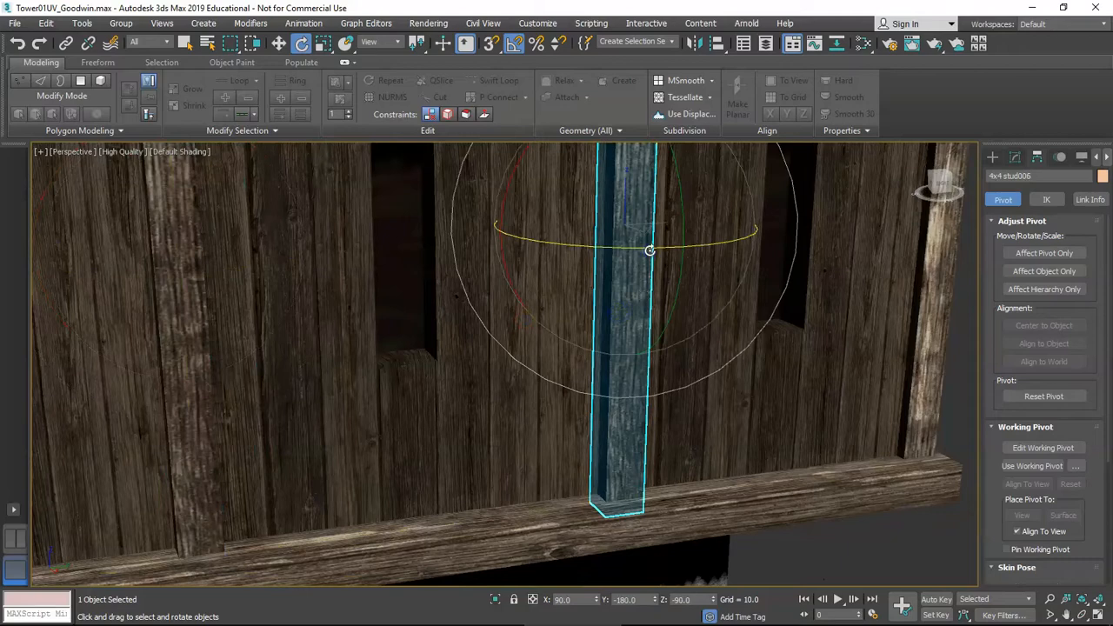
drag(649, 249, 679, 247)
Rotate the corner stud 4x4 stud004 about Z to a rotation of about 70 degrees
scroll(418, 343, down, 4)
alt+middle_drag(418, 342, 539, 380)
click(355, 384)
alt+middle_drag(351, 384, 403, 409)
scroll(361, 383, up, 5)
key(e)
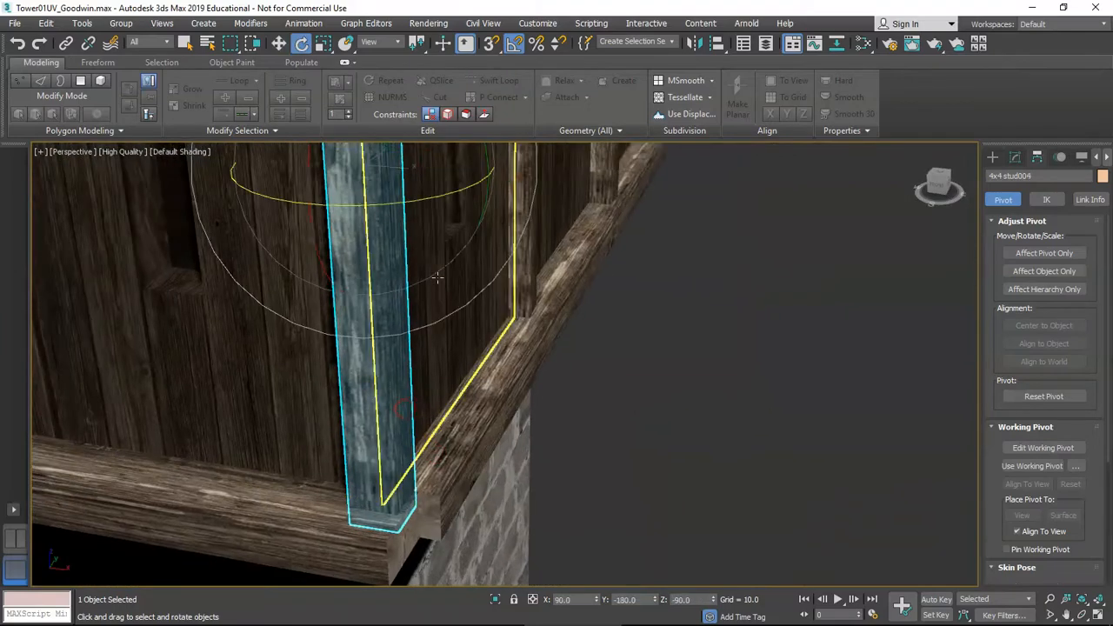
drag(432, 199, 420, 201)
scroll(416, 230, down, 3)
middle_drag(417, 231, 421, 363)
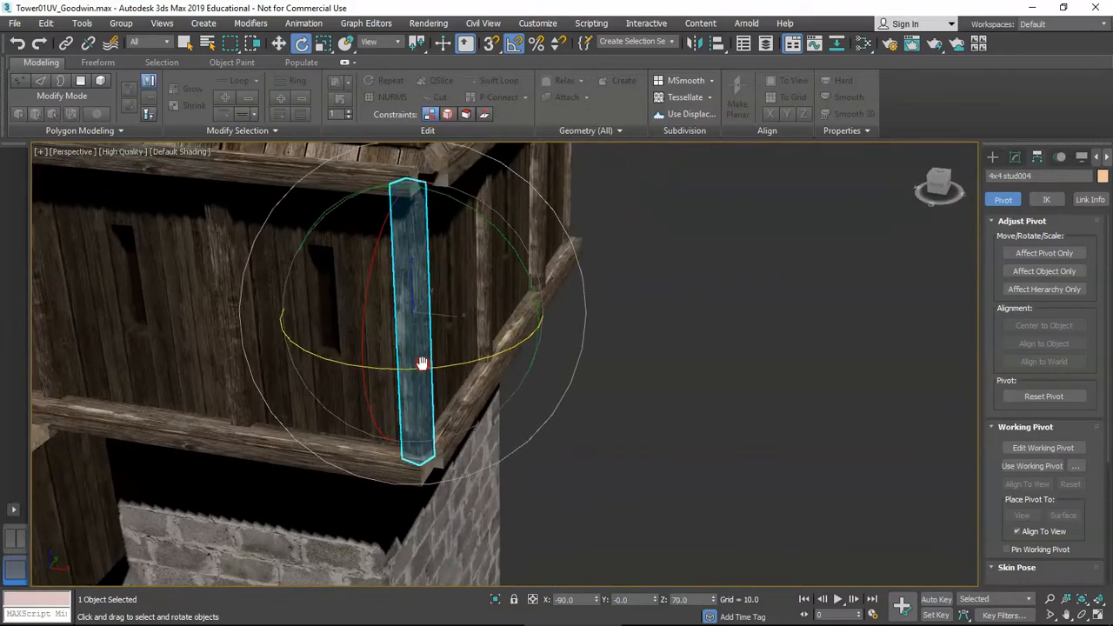
Rotate 4x4 stud001, the intermediate stud above the protruding beam, about Z to a rotation of about 170 degrees
alt+middle_drag(371, 417, 506, 407)
click(602, 416)
scroll(460, 397, down, 3)
scroll(400, 375, down, 5)
scroll(428, 390, up, 5)
click(485, 368)
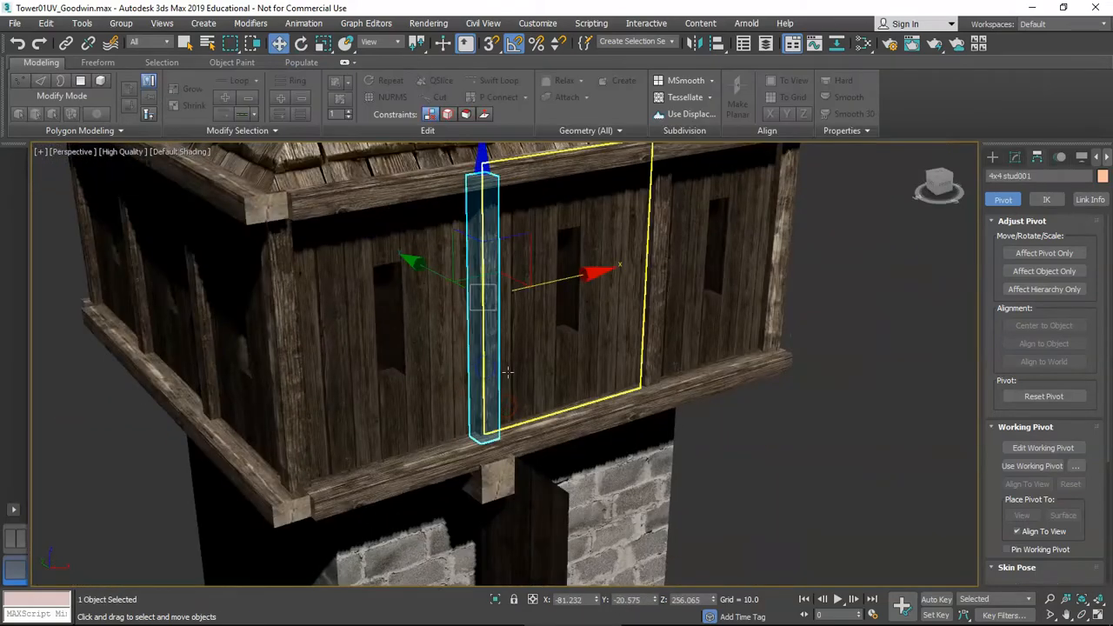
key(e)
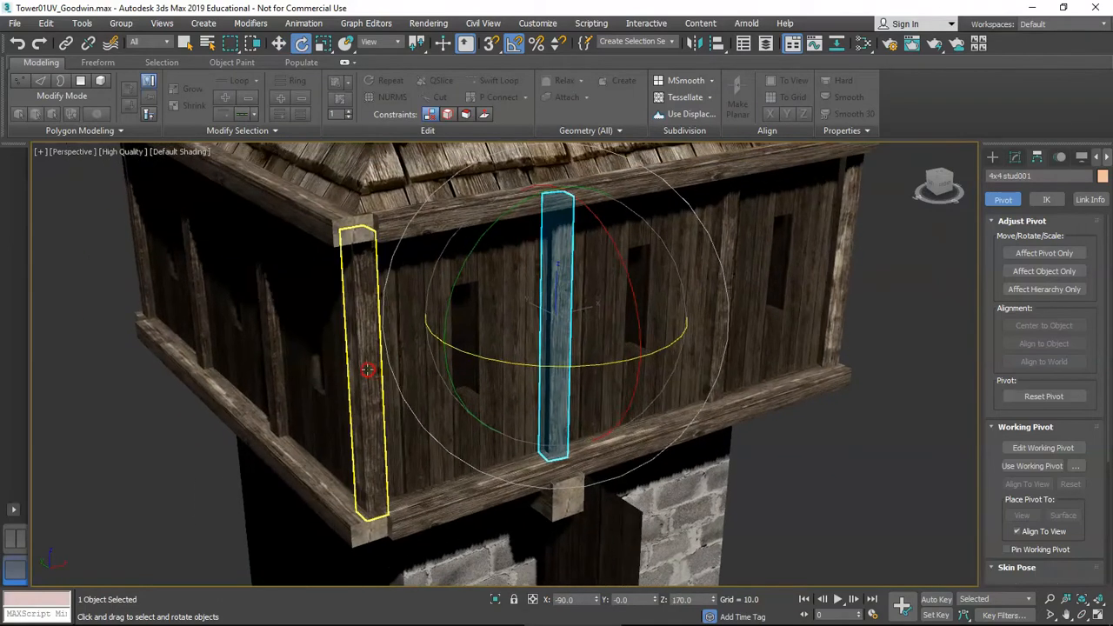
Rotate the intermediate stud 4x4 stud011 on the adjacent wall about Z to a rotation of about 175 degrees
click(365, 370)
alt+middle_drag(366, 369, 238, 354)
click(238, 354)
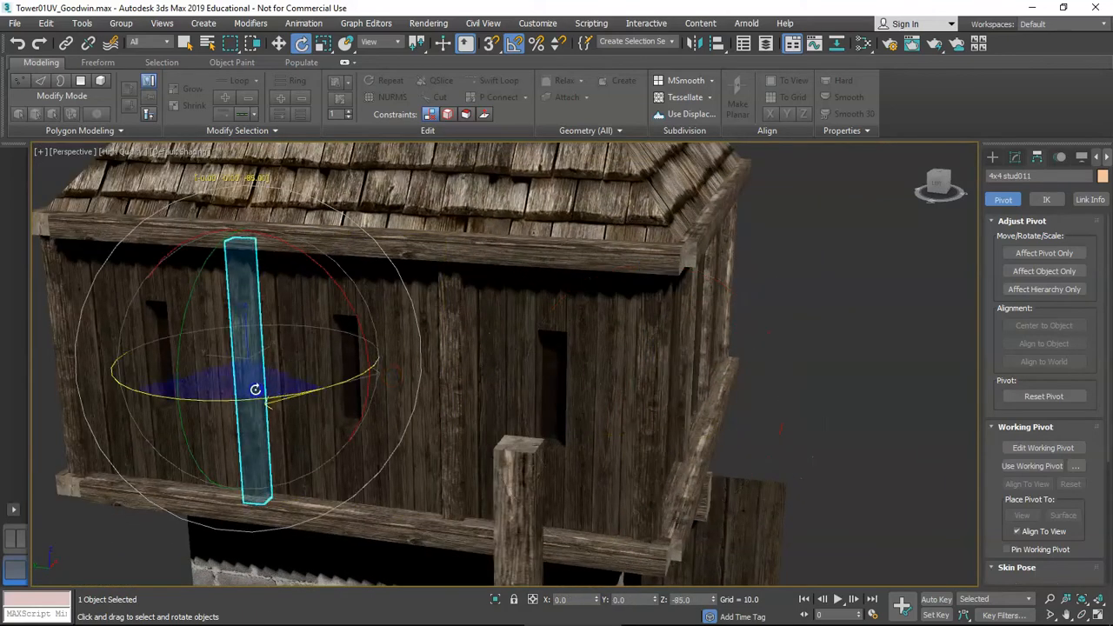
alt+middle_drag(246, 390, 546, 324)
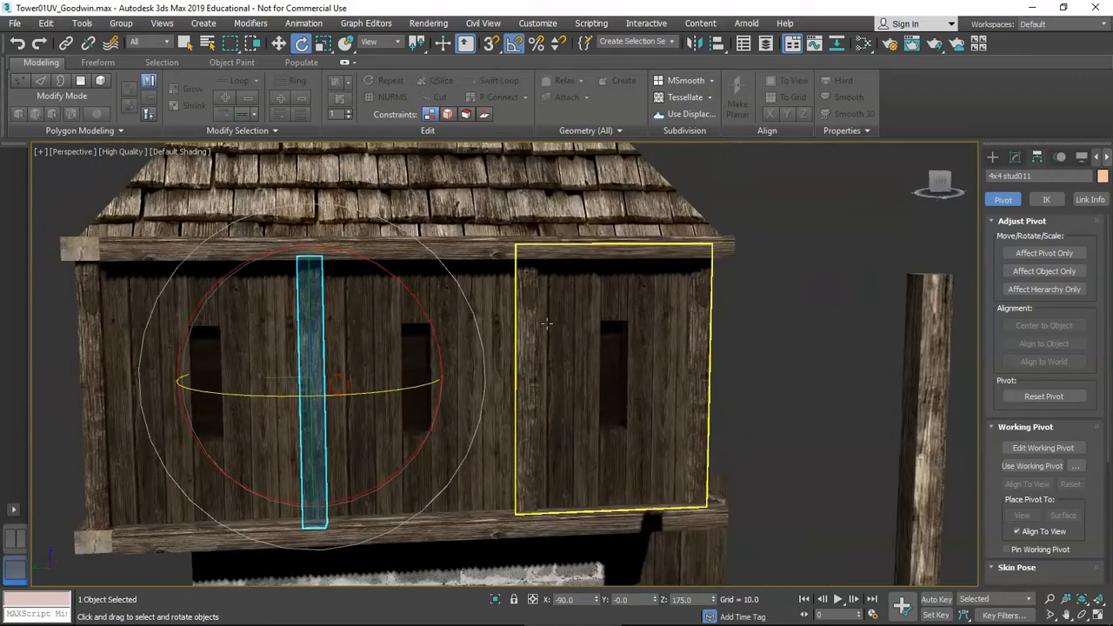
Rotate 4x4 stud012, the other intermediate stud on that wall, about 90 degrees about Z and readjust its visible face
click(527, 328)
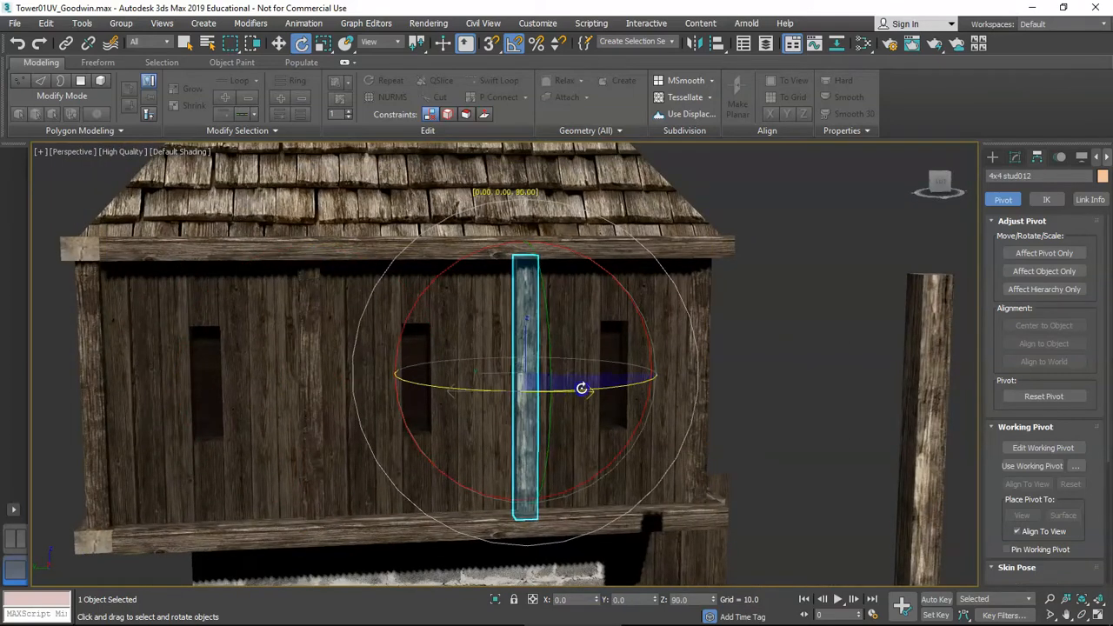
click(755, 369)
alt+middle_drag(760, 365, 694, 377)
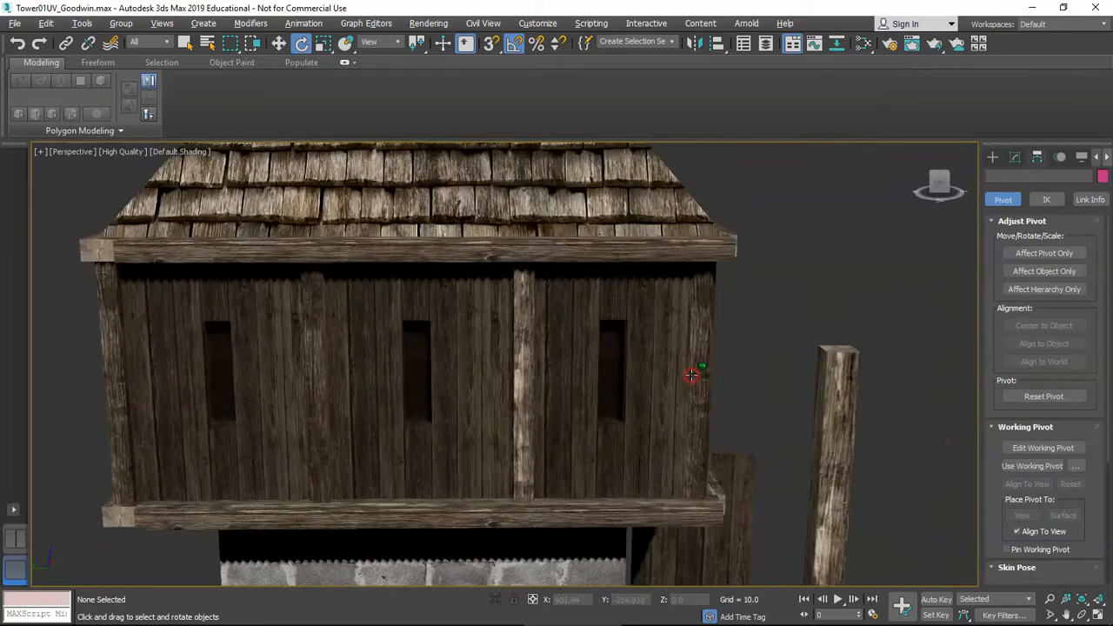
click(523, 381)
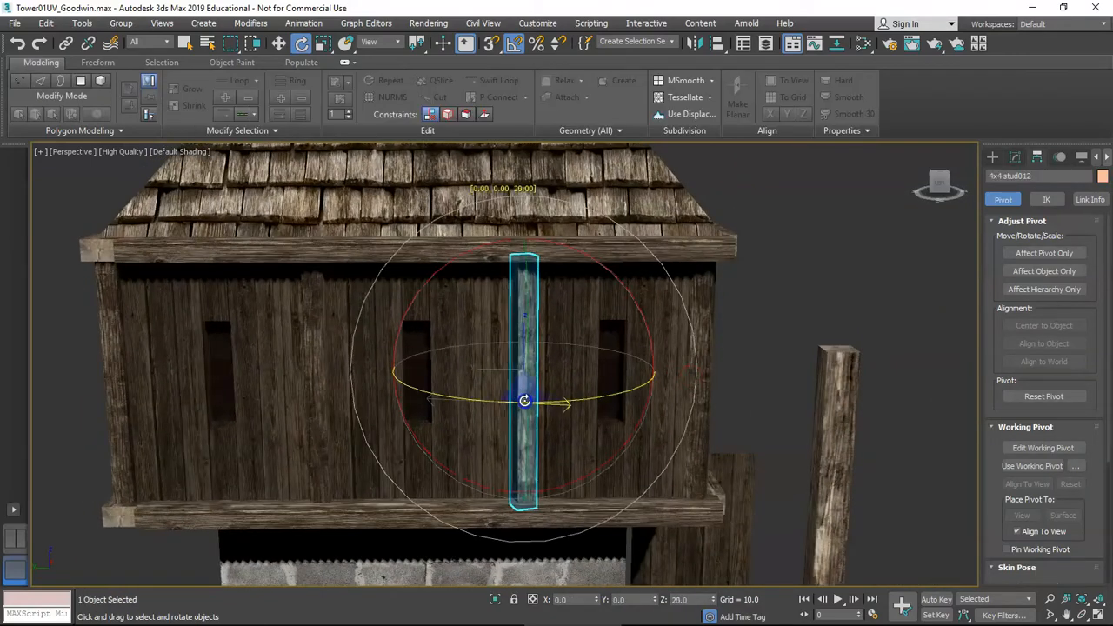
click(754, 391)
alt+middle_drag(753, 391, 694, 375)
click(537, 393)
key(ctrl+d)
Rotate the second intermediate stud 4x4 stud002 on the wall above the beam about 40 degrees about Z
alt+middle_drag(543, 381, 464, 368)
scroll(464, 367, down, 5)
middle_drag(675, 463, 564, 406)
scroll(510, 337, up, 5)
mouse_move(511, 337)
alt+middle_down()
mouse_move(507, 318)
mouse_move(517, 331)
alt+middle_up()
scroll(509, 326, up, 3)
middle_drag(507, 239, 505, 305)
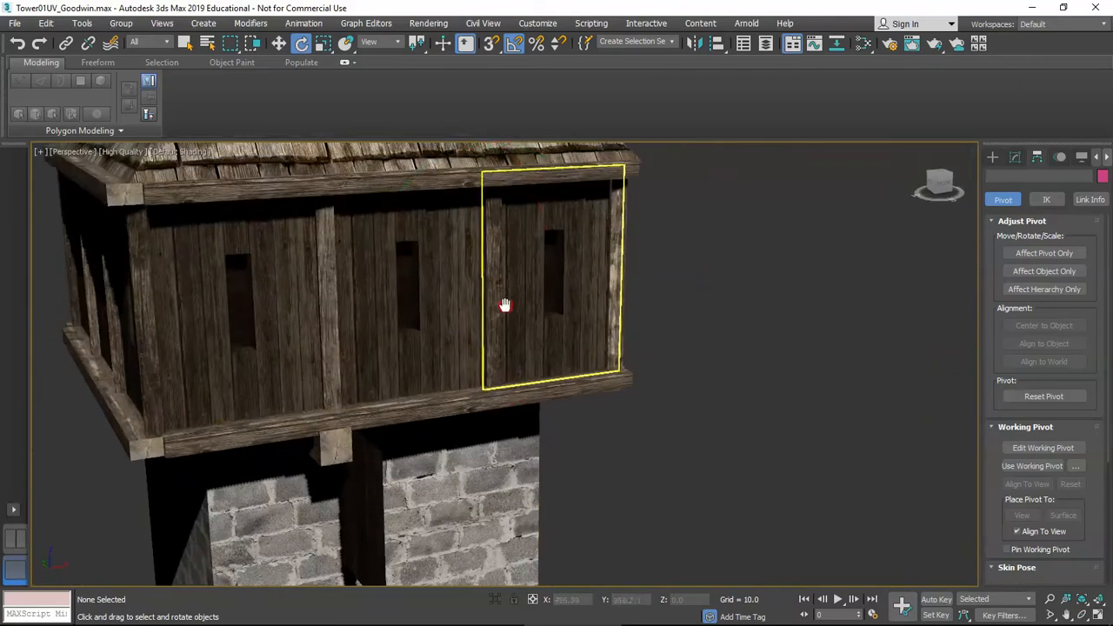
click(497, 302)
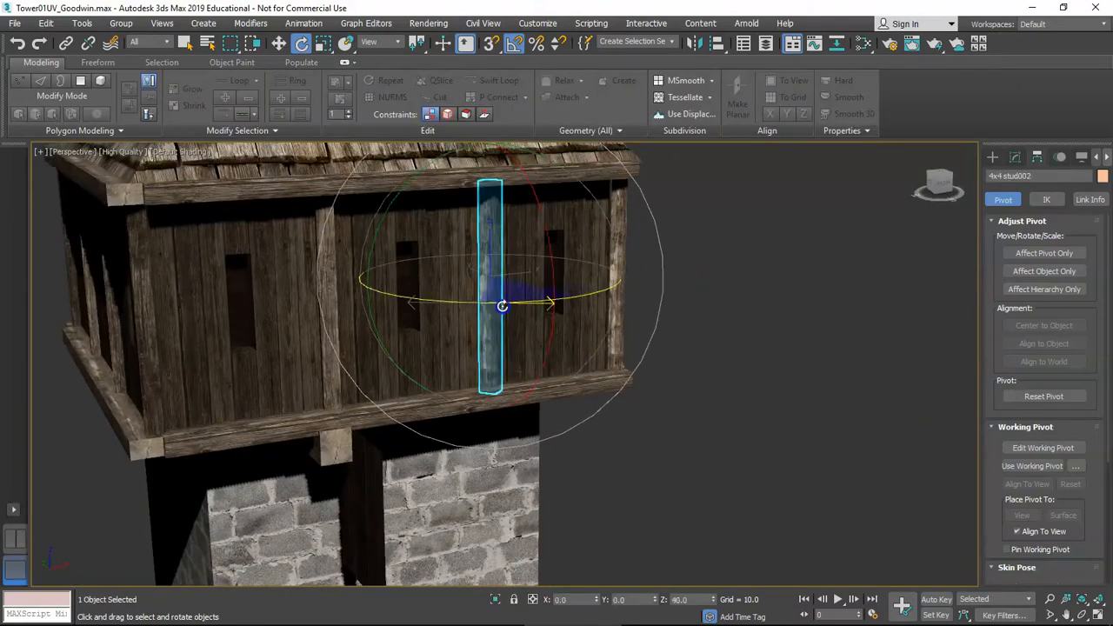
drag(500, 308, 501, 308)
click(739, 353)
Rotate 4x4 stud002 again, about 150 degrees about Z, and deselect it
alt+middle_drag(561, 452, 450, 445)
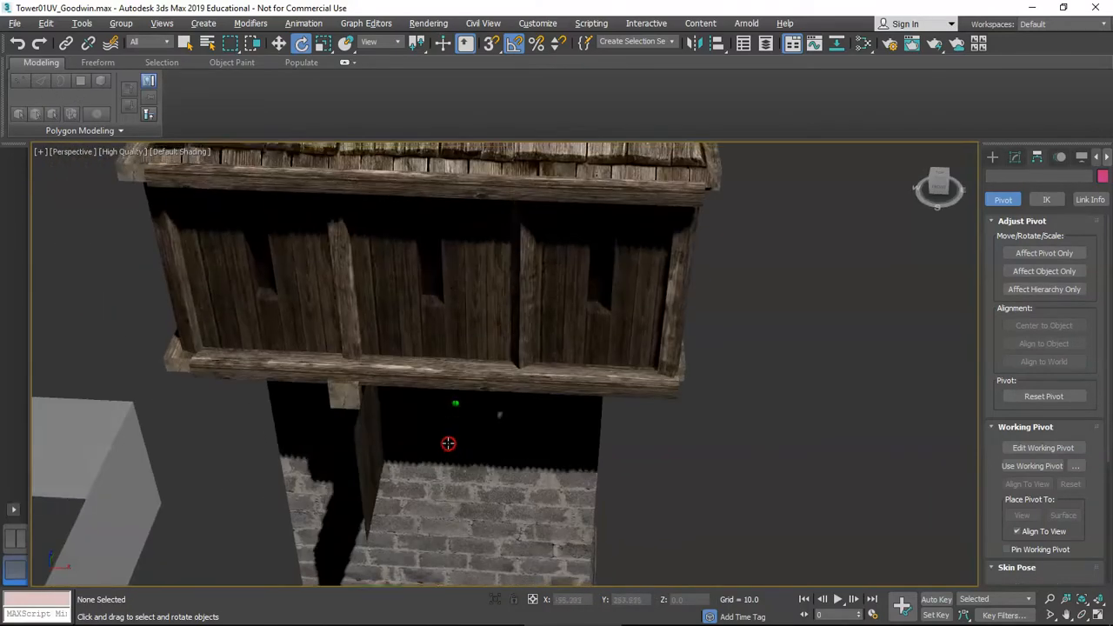
click(519, 351)
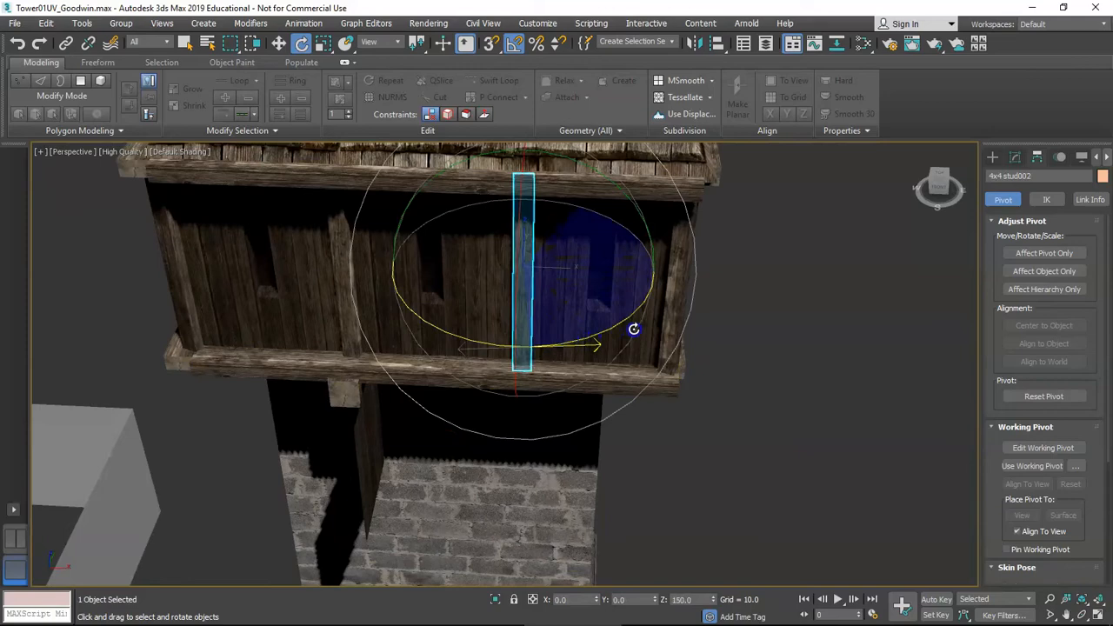
click(747, 422)
Clone the 6x6Beam beneath the upper room as one instance, moved about 49 units along X under the same wall
alt+middle_drag(576, 480, 559, 392)
scroll(557, 400, down, 4)
scroll(401, 316, up, 4)
scroll(601, 383, down, 2)
middle_drag(672, 426, 569, 352)
click(554, 311)
middle_drag(528, 291, 524, 331)
key(w)
click(646, 343)
click(522, 339)
scroll(525, 330, up, 2)
click(1014, 158)
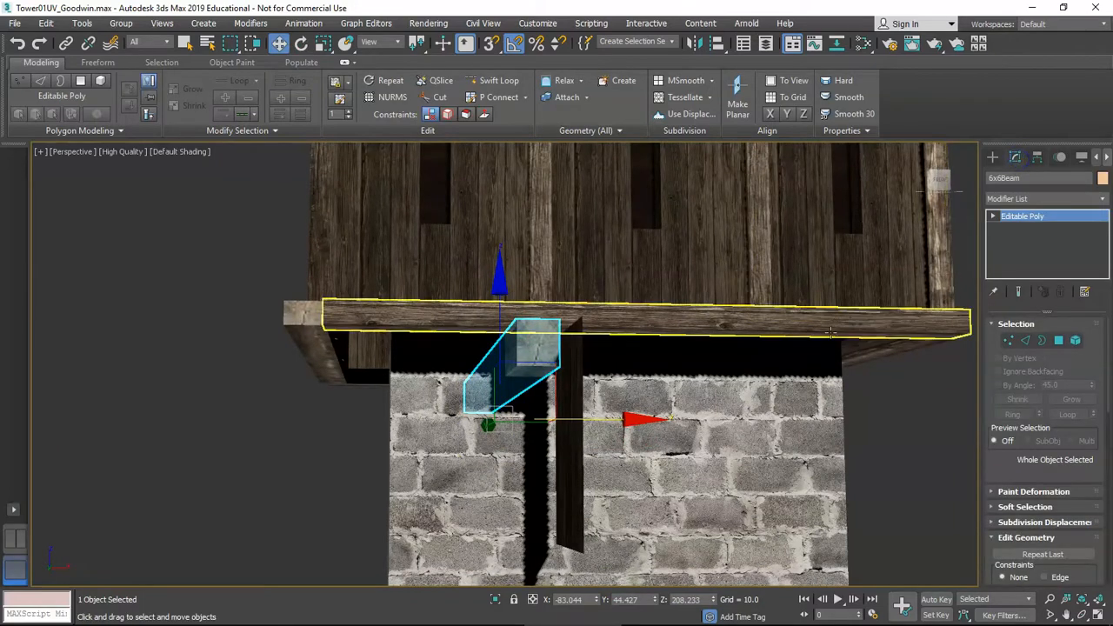
alt+middle_drag(487, 391, 402, 404)
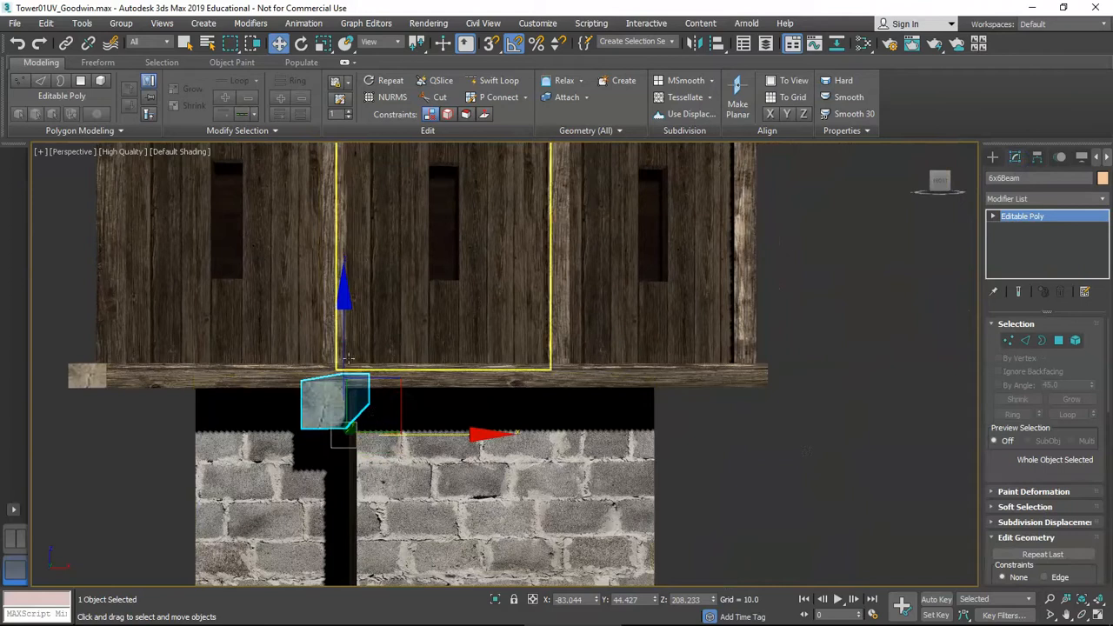
shift+drag(415, 433, 609, 433)
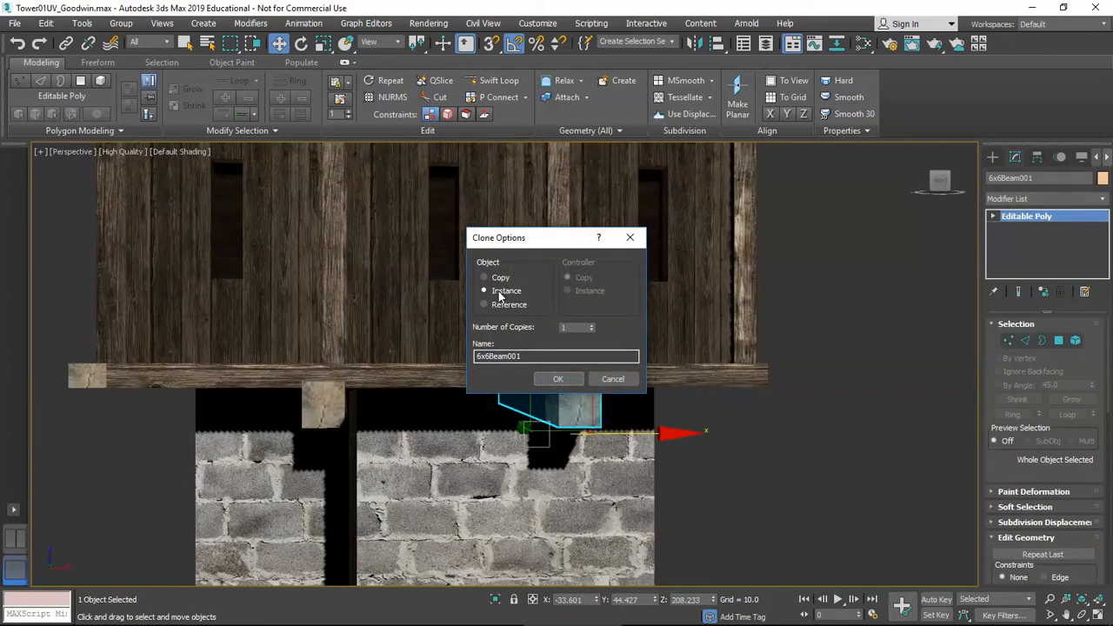
click(557, 378)
Clone the original 6x6Beam along X as an independent copy between the two beams and name it 6x6BeamDiag
mouse_move(564, 378)
alt+middle_down()
mouse_move(454, 427)
mouse_move(487, 448)
mouse_move(495, 409)
alt+middle_up()
click(476, 400)
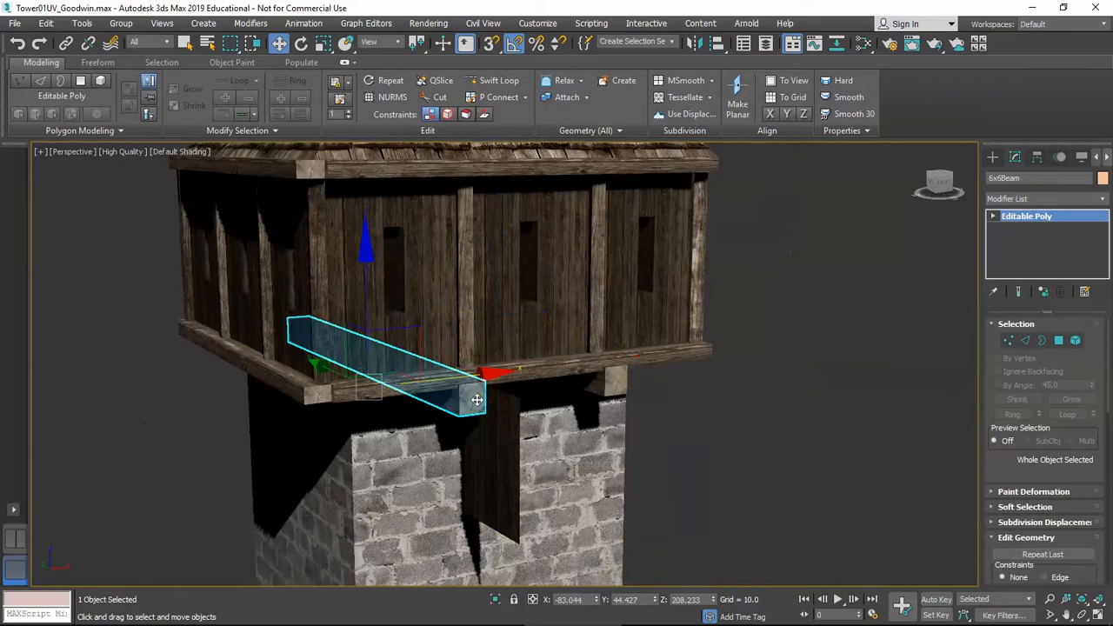
mouse_move(463, 408)
middle_down()
mouse_move(475, 435)
mouse_move(479, 418)
middle_up()
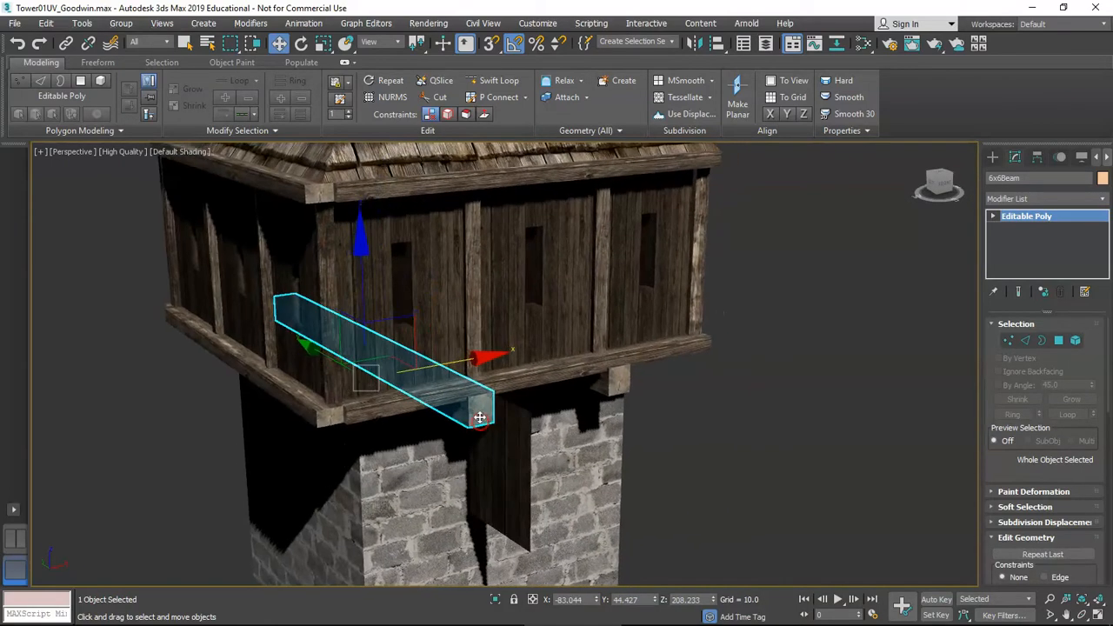
alt+middle_drag(467, 412, 478, 393)
shift+drag(520, 405, 577, 400)
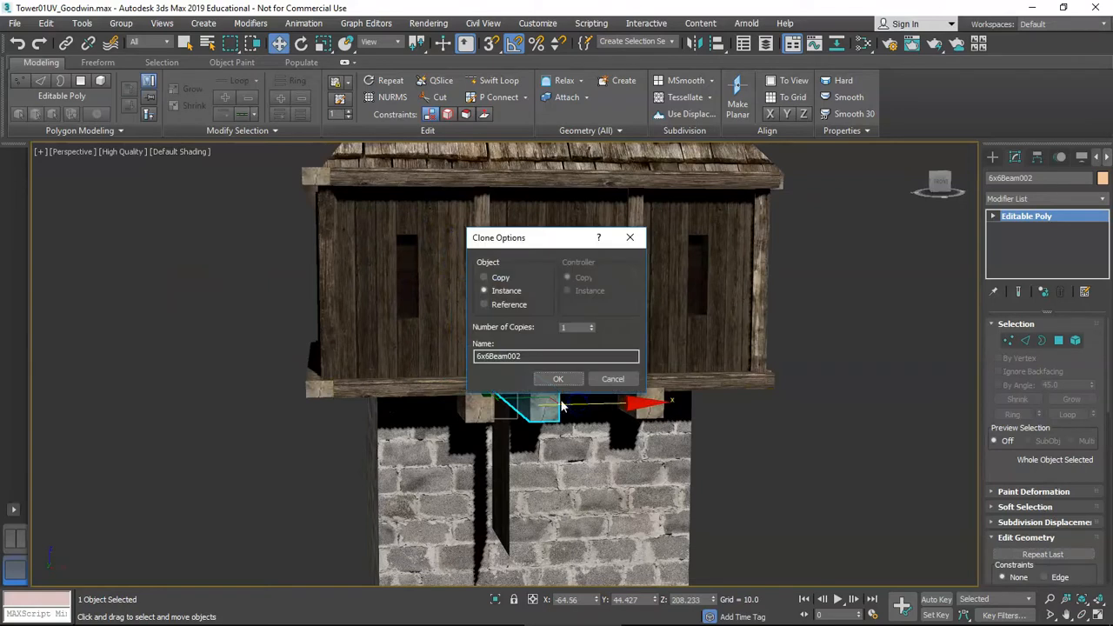
click(502, 278)
drag(521, 357, 509, 359)
text(Diag)
click(557, 380)
Center the pivot of 6x6BeamDiag on the object and leave pivot editing
alt+middle_drag(543, 398, 535, 367)
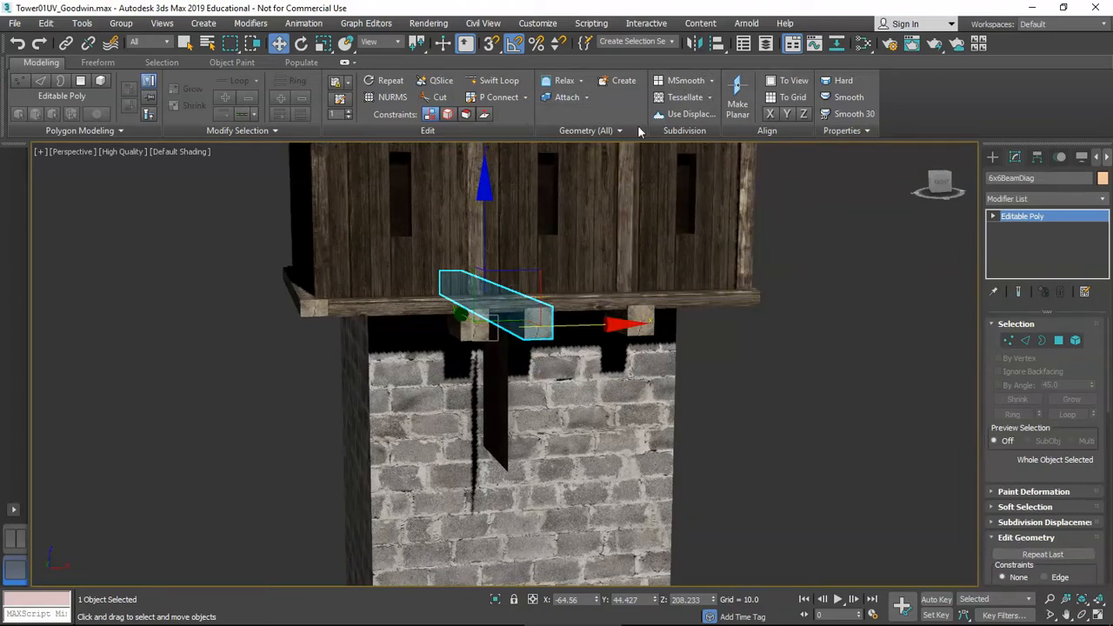
click(1036, 158)
click(1043, 254)
click(1047, 327)
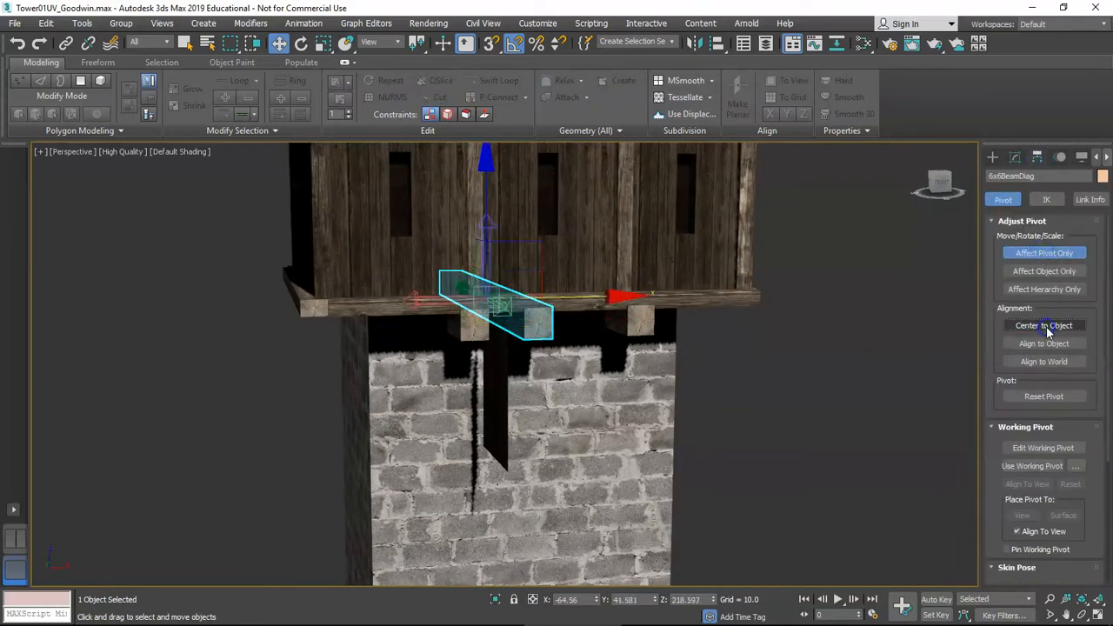
click(1049, 253)
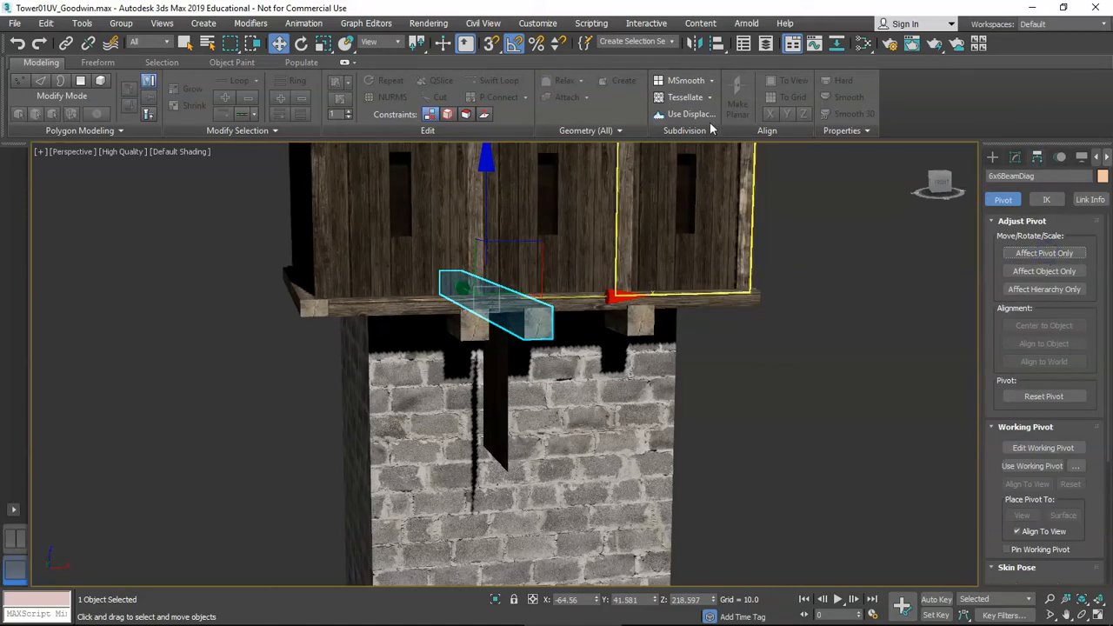
Align 6x6BeamDiag to TowerMiddle in X, Y and Z position, matching pivot point to pivot point
click(716, 45)
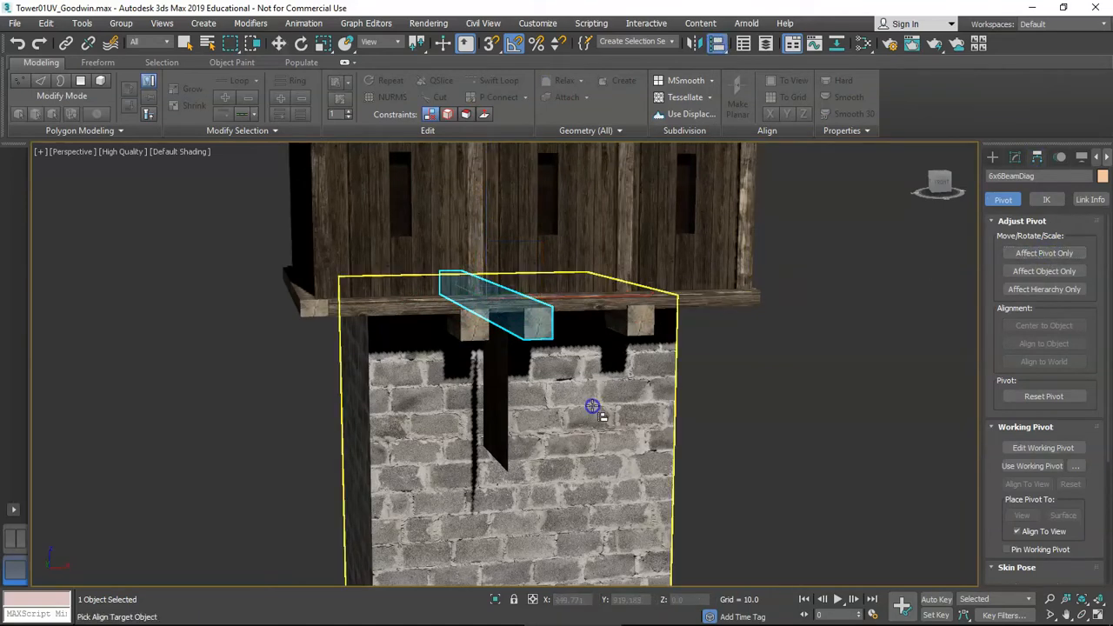
click(593, 409)
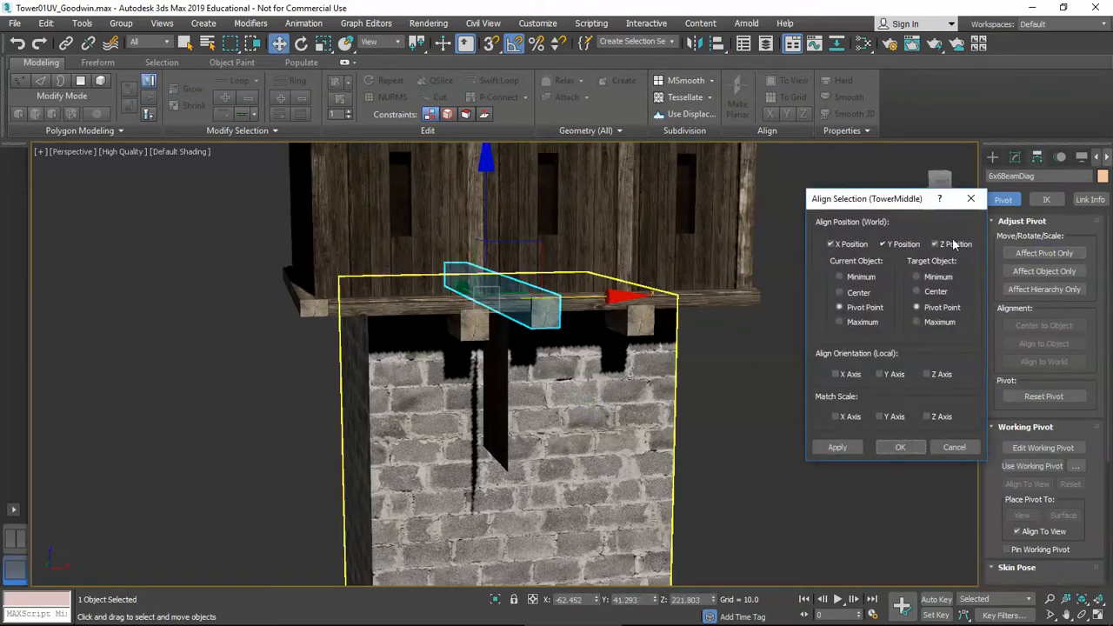
click(900, 449)
middle_drag(538, 376, 570, 408)
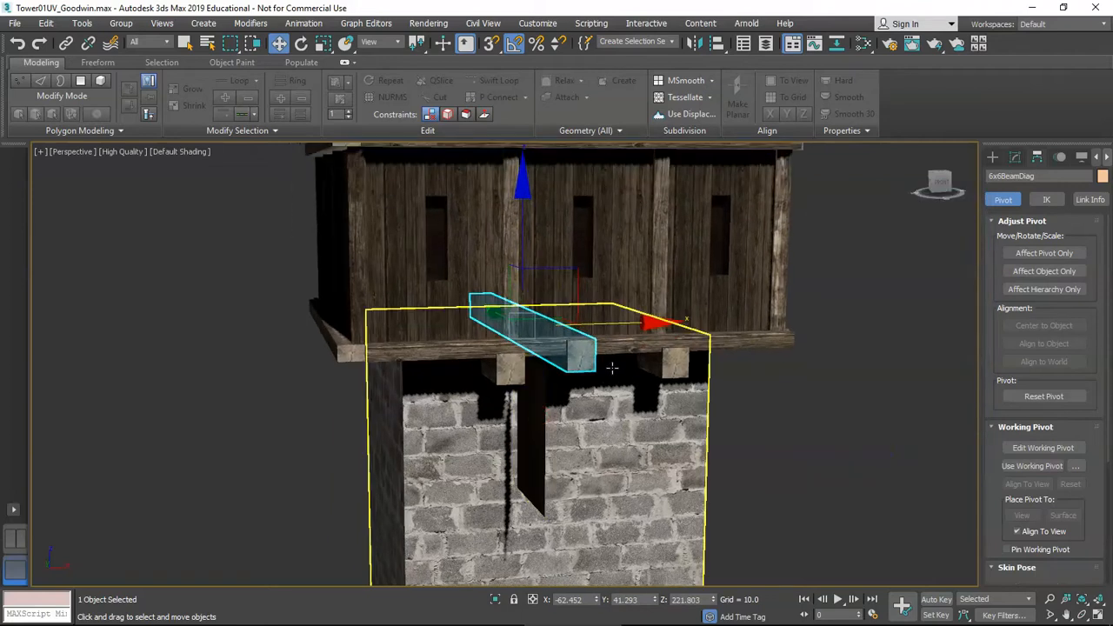
Rotate 6x6BeamDiag 45 degrees about Z so it runs diagonally across the tower, at 135 degrees
key(e)
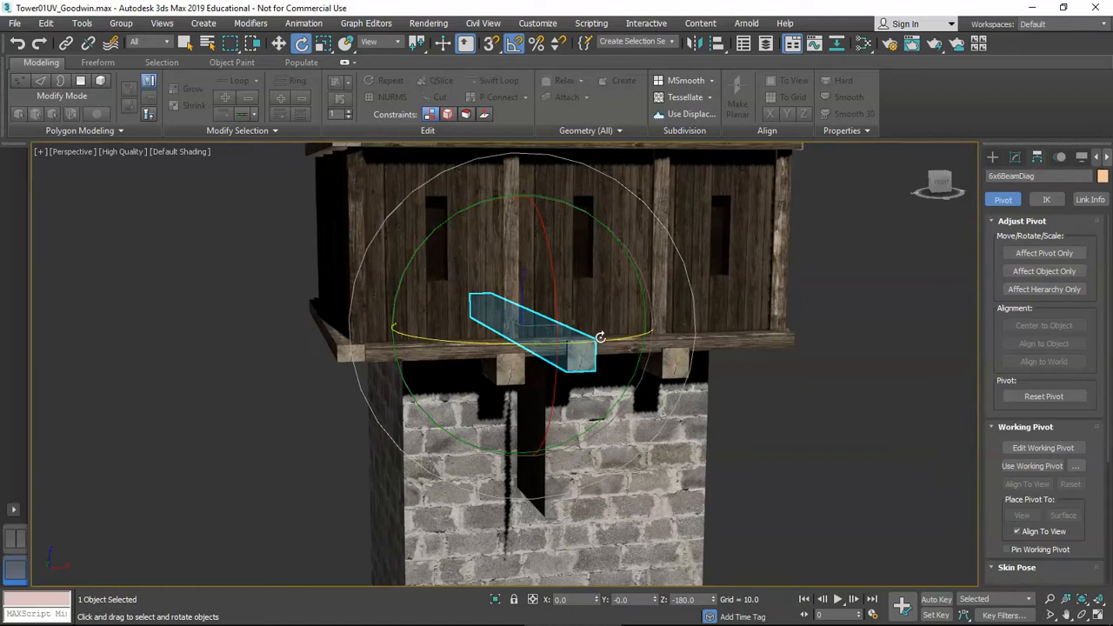
drag(609, 339, 576, 346)
mouse_move(577, 346)
alt+middle_down()
mouse_move(631, 356)
mouse_move(567, 363)
alt+middle_up()
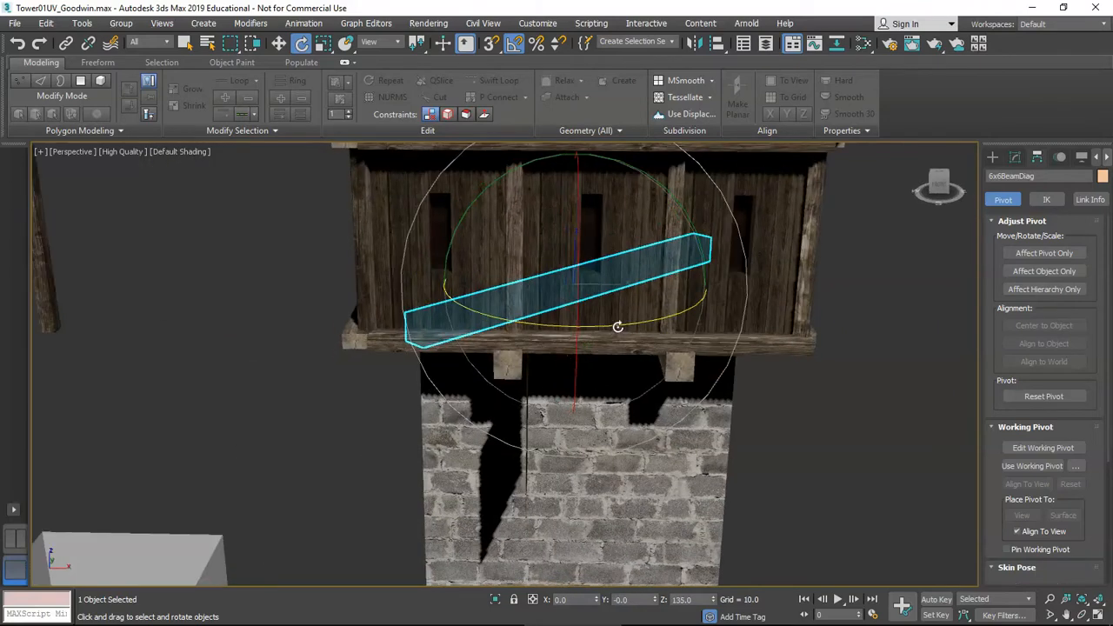
Clone 6x6BeamDiag as an instance rotated about Z to -135 degrees, crossing the first diagonal beam
shift+drag(599, 321, 655, 324)
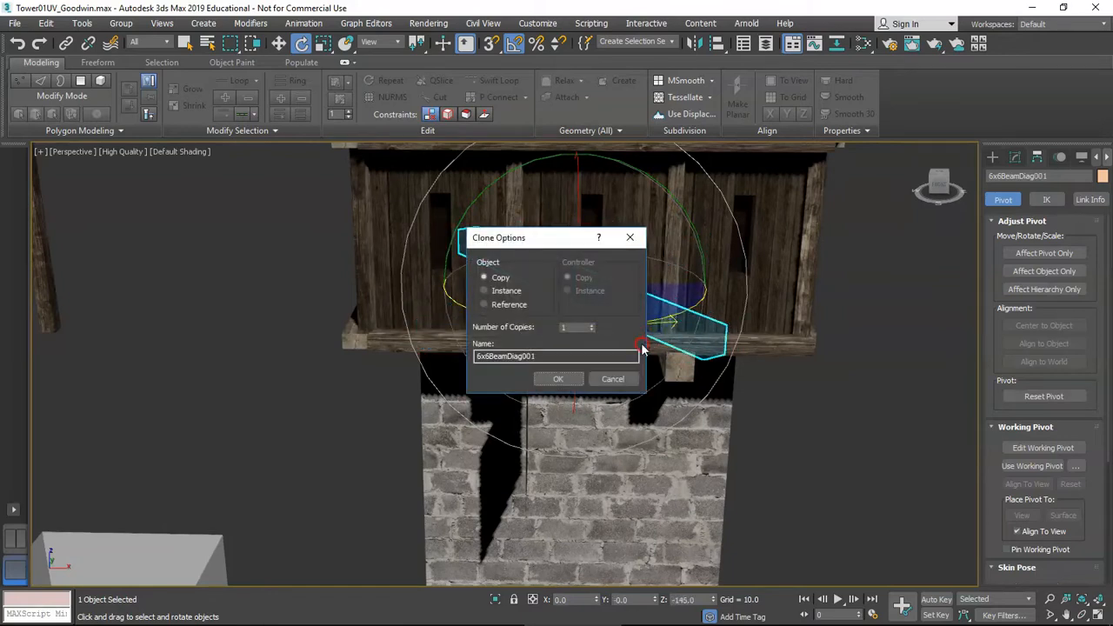
click(559, 379)
mouse_move(558, 379)
alt+middle_down()
mouse_move(602, 306)
mouse_move(549, 326)
mouse_move(569, 240)
mouse_move(563, 268)
mouse_move(566, 246)
mouse_move(582, 308)
mouse_move(598, 300)
mouse_move(585, 272)
mouse_move(584, 332)
mouse_move(547, 371)
alt+middle_up()
key(t)
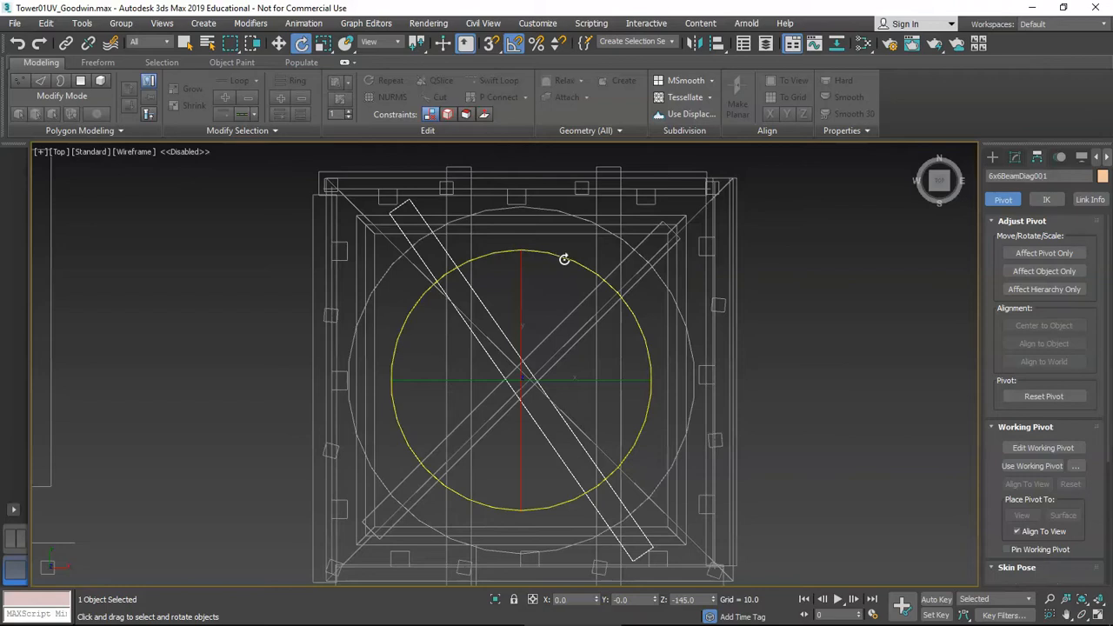
drag(565, 259, 558, 258)
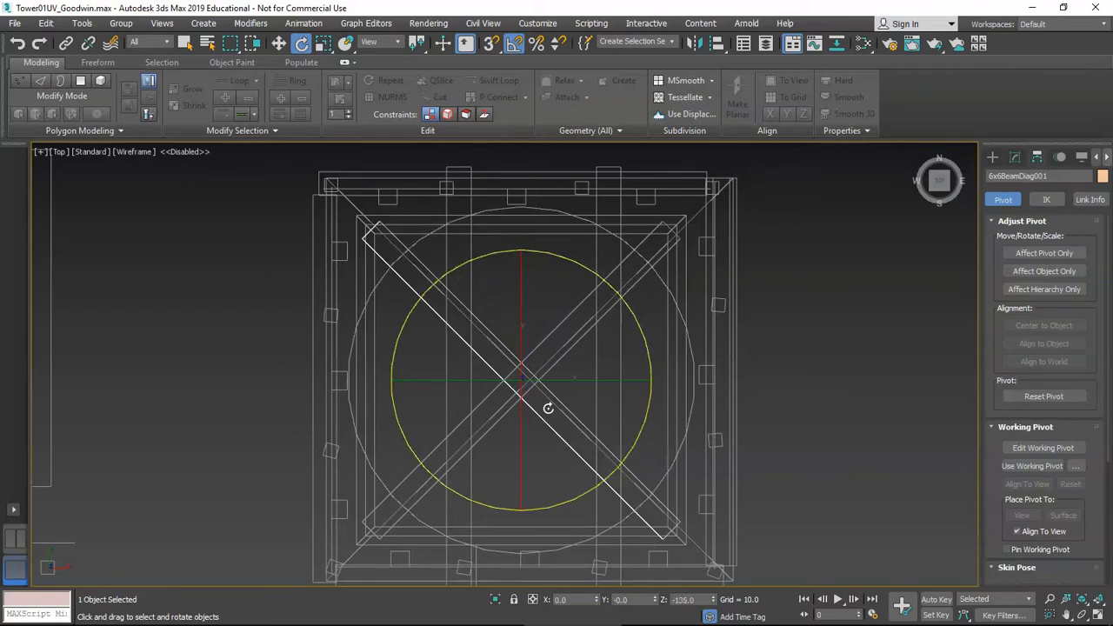
Select the whole geometry of 6x6BeamDiag001 at the Element sub-object level
key(p)
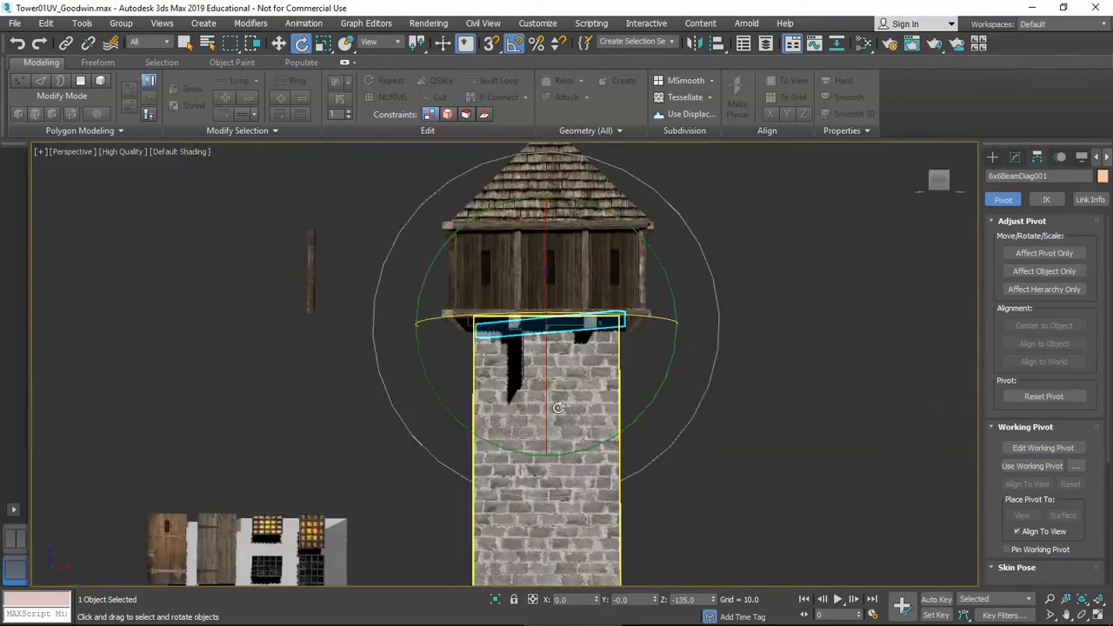
scroll(561, 355, up, 5)
scroll(635, 328, up, 4)
mouse_move(628, 292)
middle_down()
mouse_move(633, 332)
mouse_move(645, 285)
middle_up()
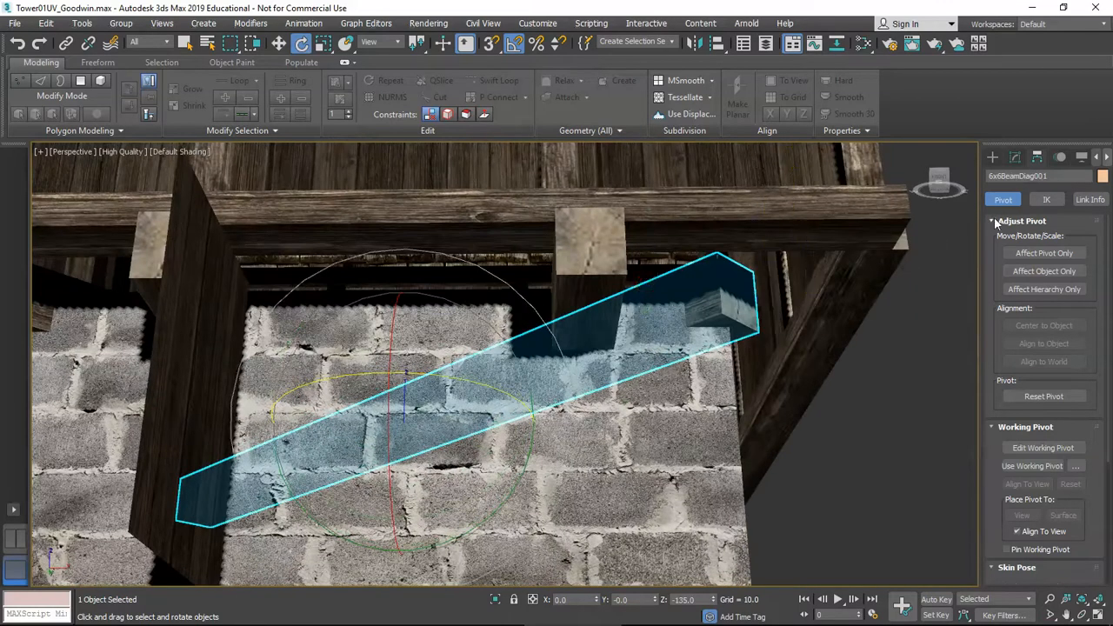
click(1016, 158)
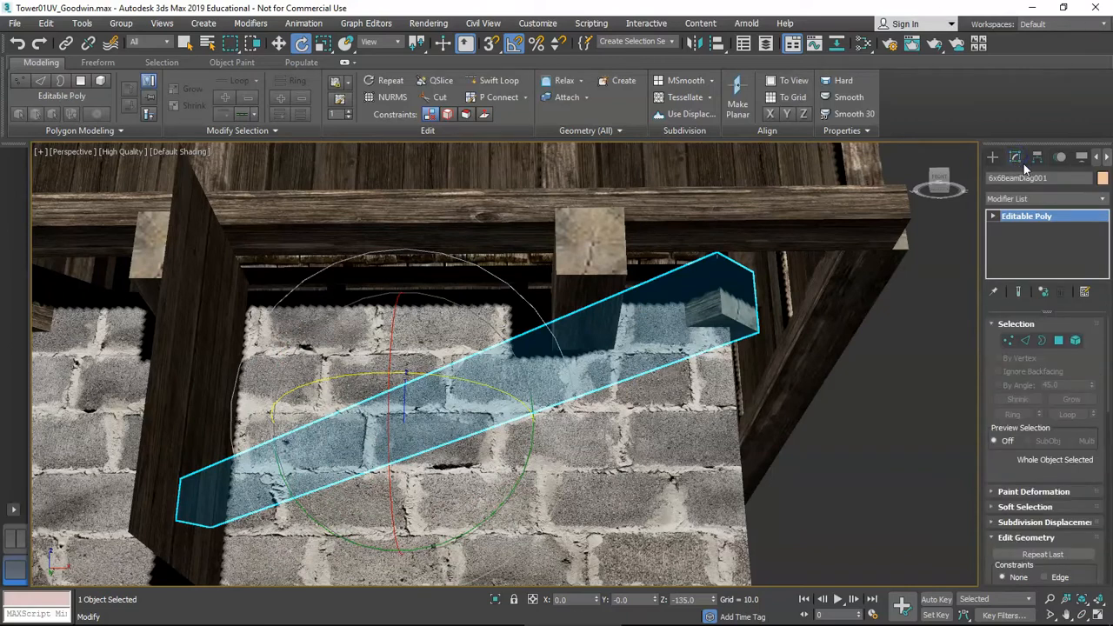
click(1076, 342)
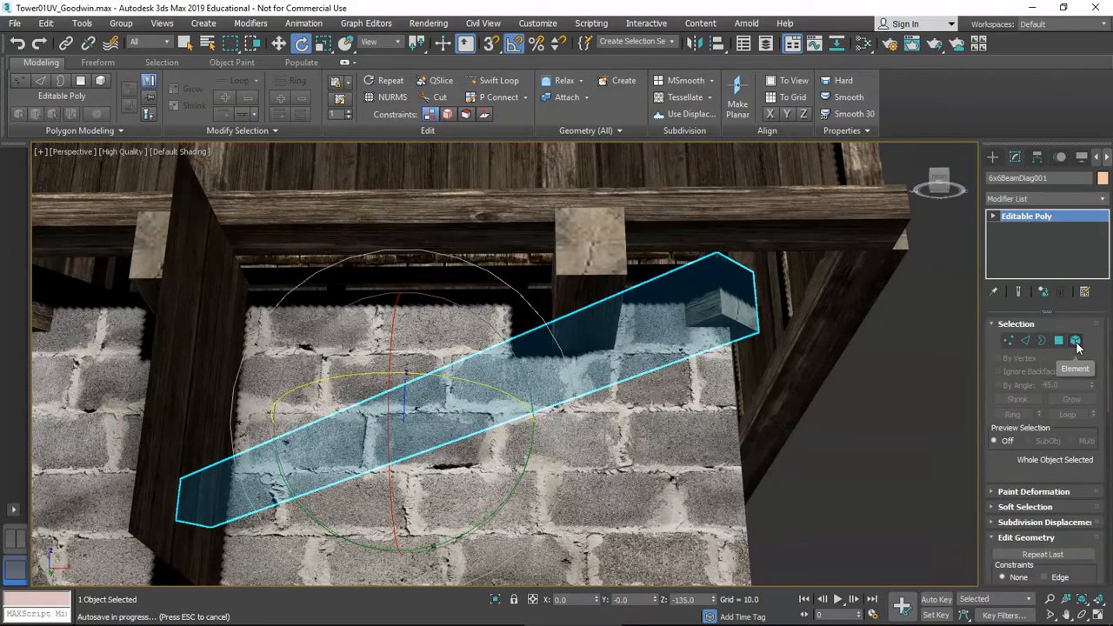
click(698, 315)
scroll(688, 315, down, 5)
mouse_move(688, 315)
middle_down()
mouse_move(792, 316)
mouse_move(705, 323)
mouse_move(734, 326)
mouse_move(718, 345)
mouse_move(696, 315)
middle_up()
scroll(796, 314, up, 2)
Switch to the Local reference coordinate system and stretch the diagonal beam element along its length to the tower's outer corners
key(r)
key(t)
middle_drag(654, 383, 635, 369)
drag(544, 231, 550, 190)
key(ctrl+z)
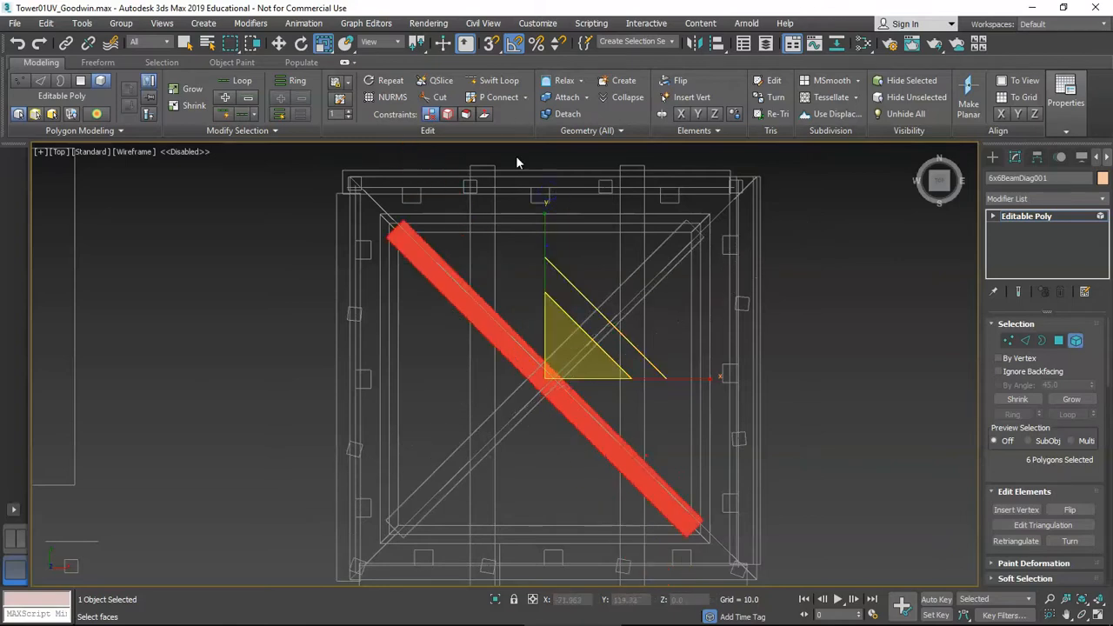
click(378, 41)
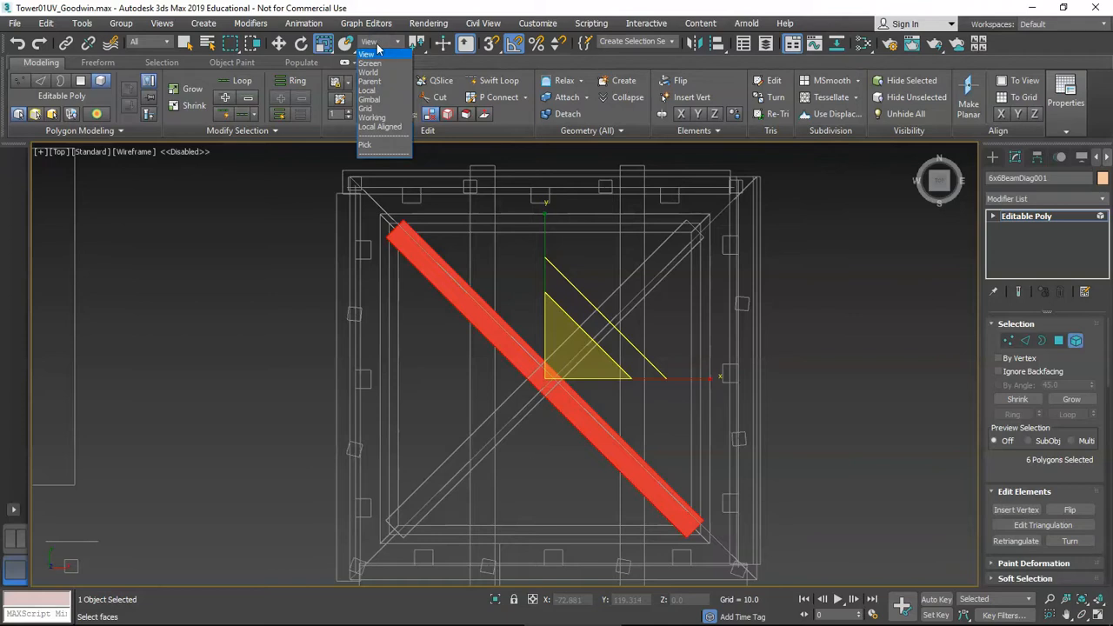
click(368, 91)
middle_drag(463, 231, 480, 255)
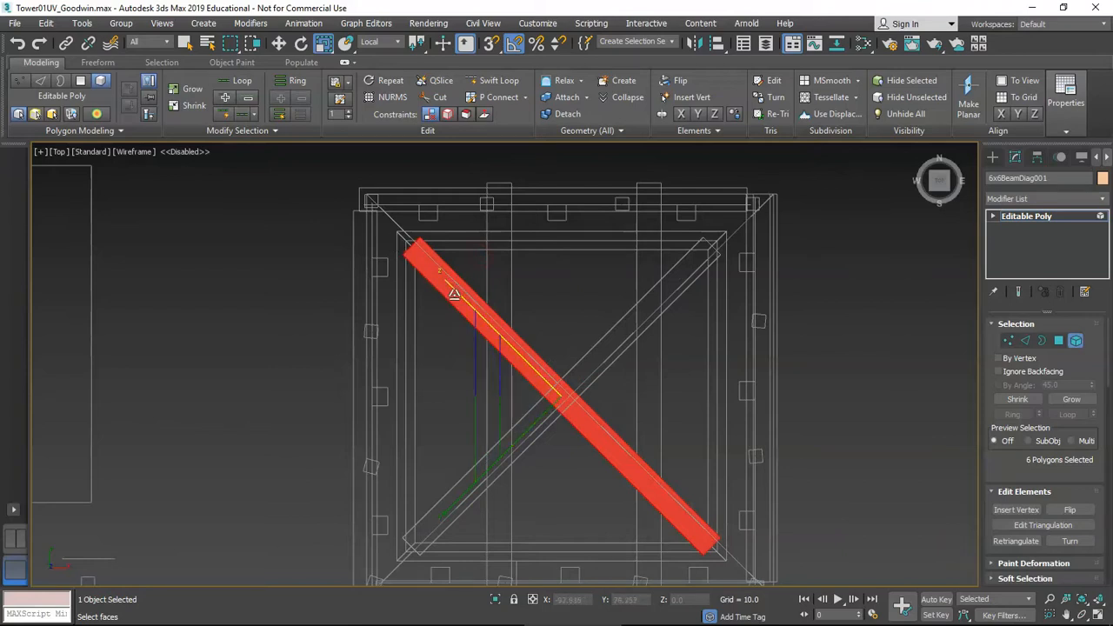
drag(461, 295, 448, 285)
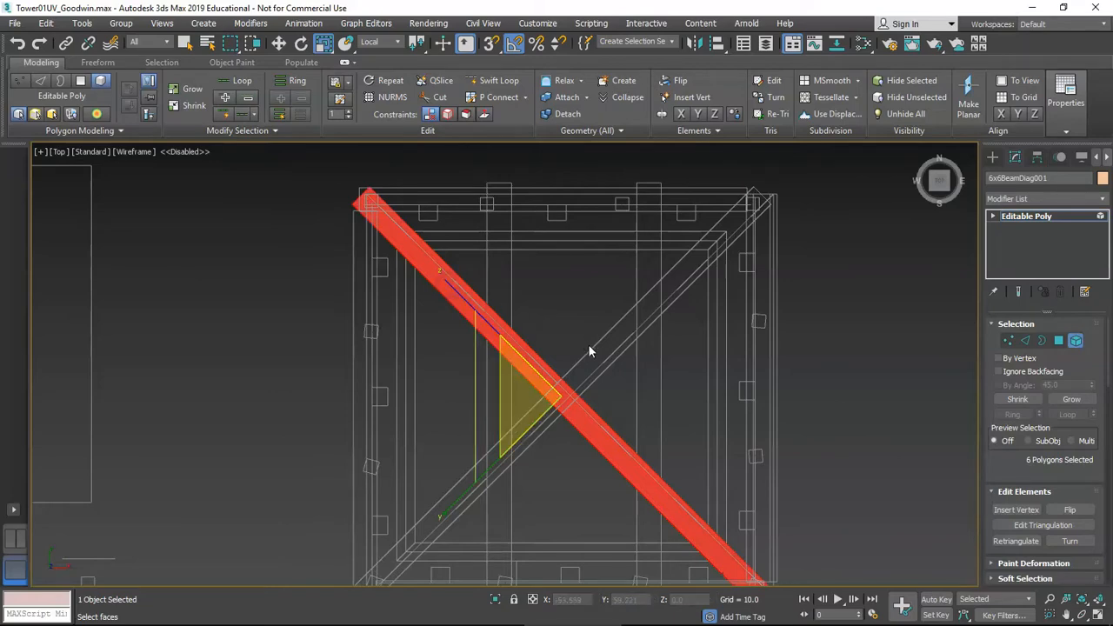
Scale the diagonal beam element another 105 percent along local Z so its ends protrude past the corner trims
key(p)
scroll(598, 376, down, 2)
mouse_move(626, 318)
alt+middle_down()
mouse_move(624, 331)
mouse_move(663, 338)
mouse_move(652, 364)
alt+middle_up()
scroll(641, 338, up, 3)
middle_drag(736, 323, 645, 327)
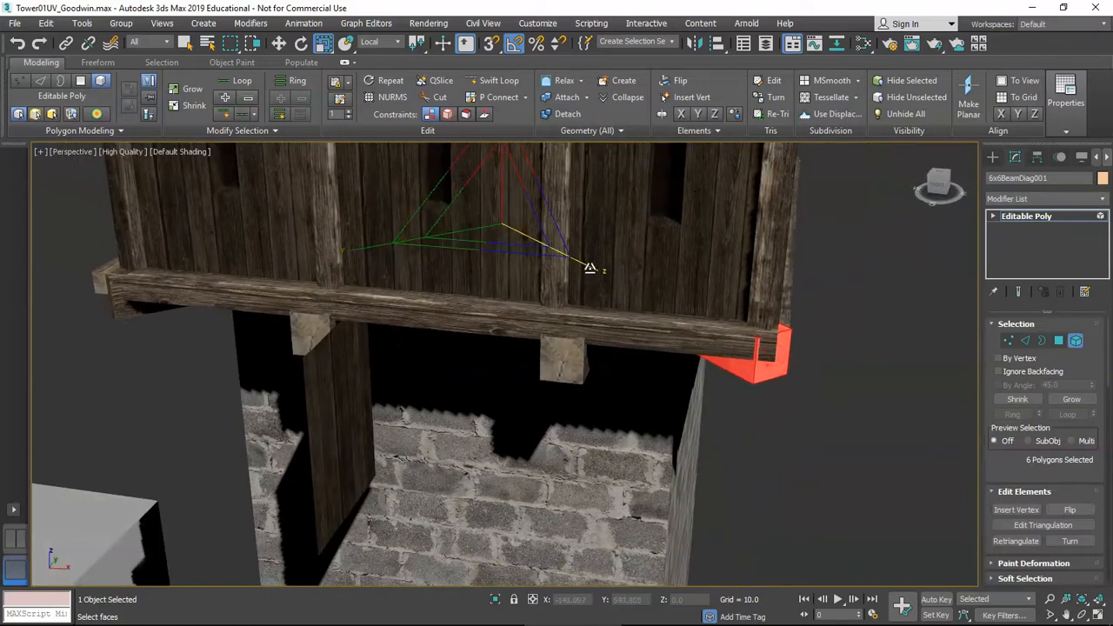
drag(592, 268, 592, 268)
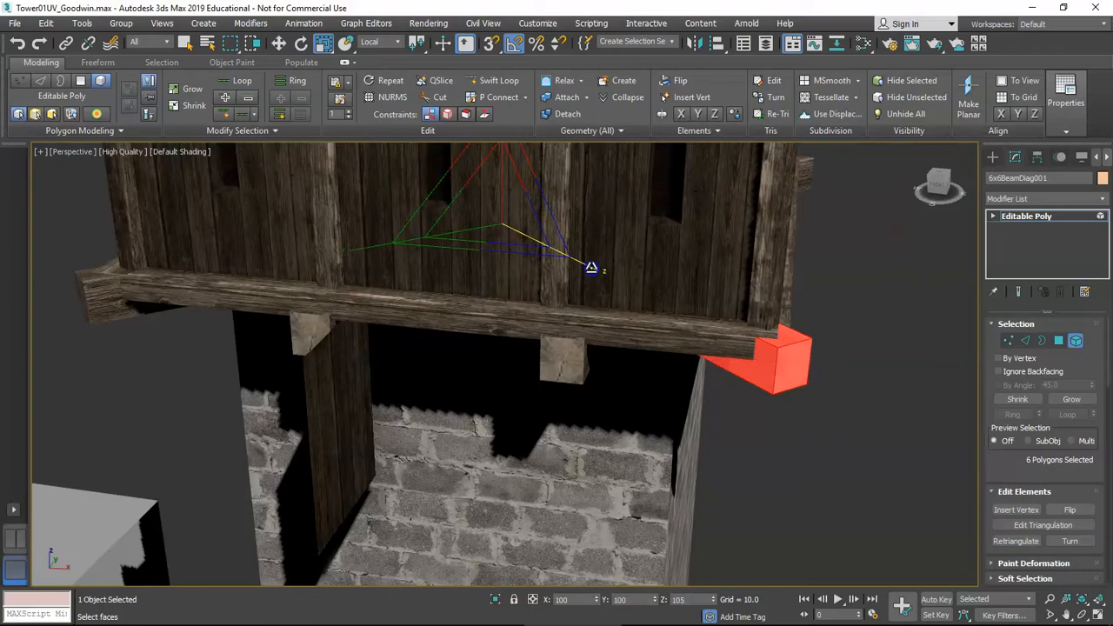
mouse_move(563, 300)
alt+middle_down()
mouse_move(592, 273)
mouse_move(658, 279)
mouse_move(567, 306)
alt+middle_up()
Leave Element mode, select both diagonal beams and fine-tune the beam height along Z beneath the corner trims
key(w)
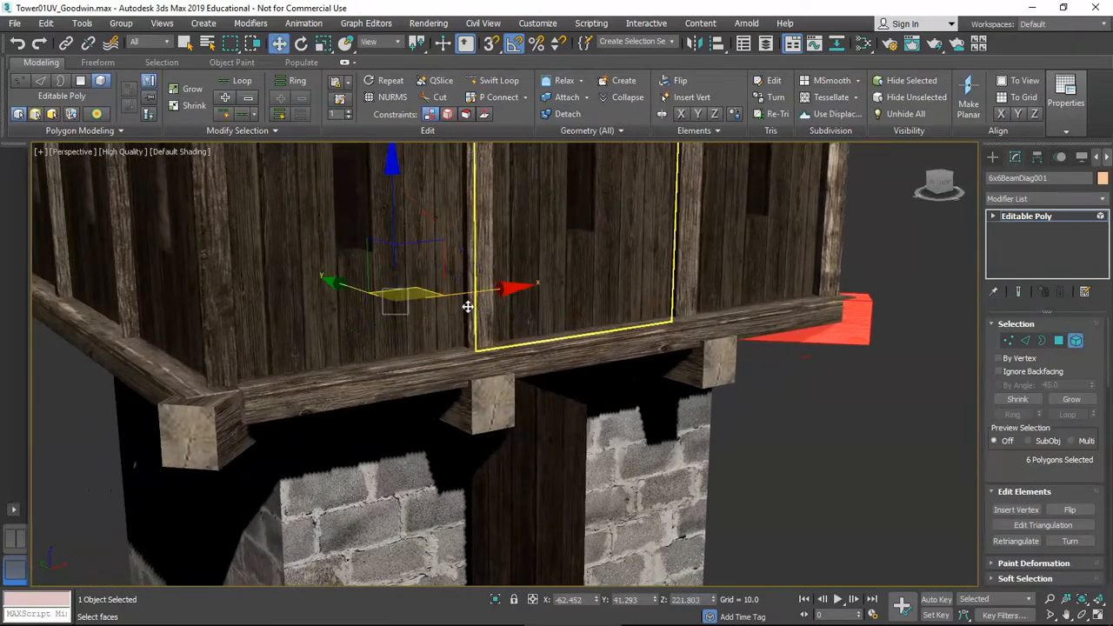
middle_drag(468, 307, 497, 301)
scroll(497, 301, up, 2)
scroll(447, 240, down, 2)
middle_drag(447, 247, 461, 254)
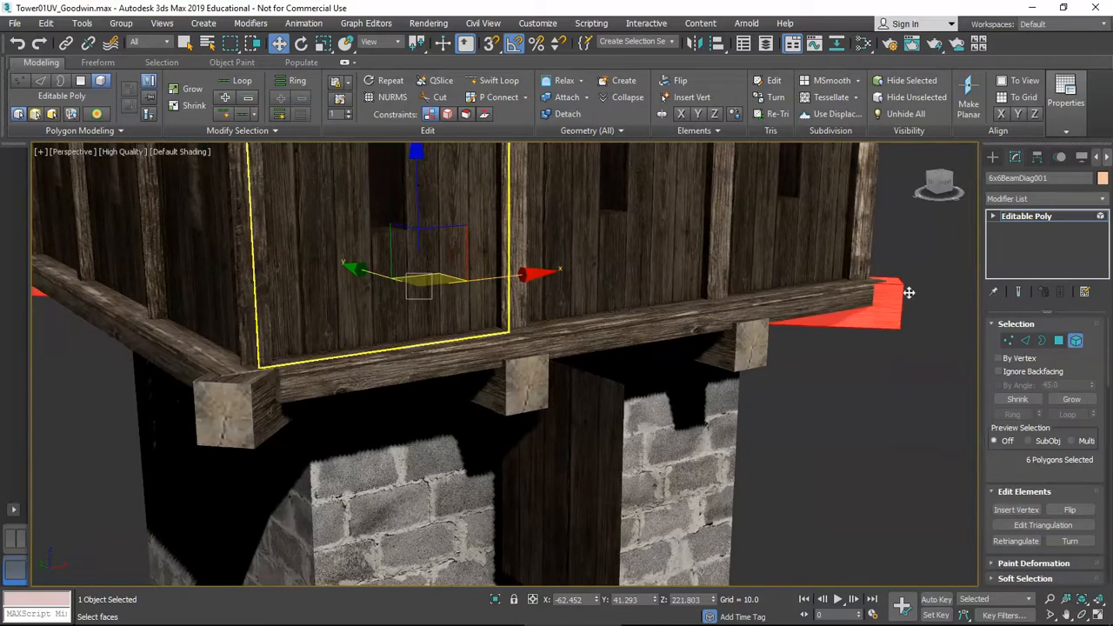
click(1077, 344)
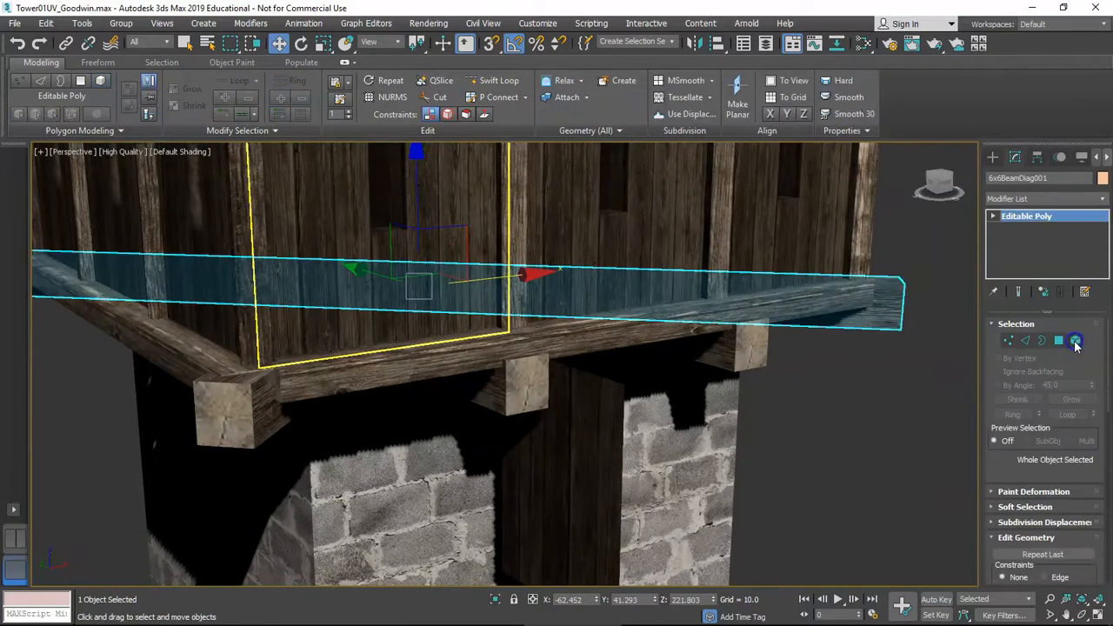
ctrl+click(246, 410)
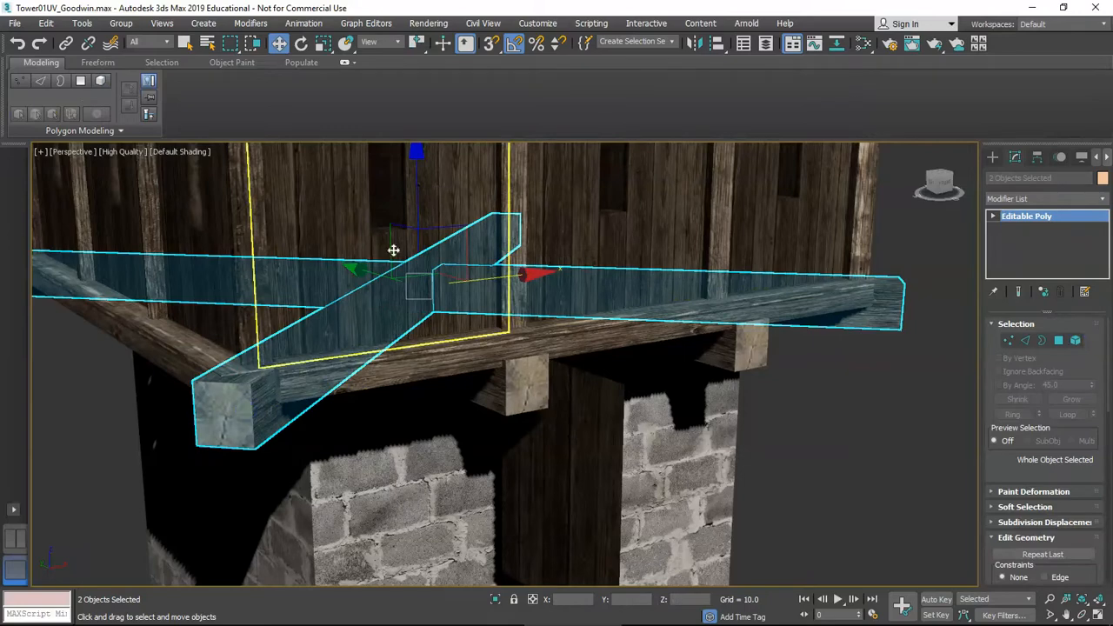
drag(416, 205, 418, 218)
alt+middle_drag(519, 296, 741, 362)
click(741, 362)
click(593, 311)
alt+middle_drag(593, 310, 365, 244)
drag(327, 227, 327, 219)
Clone the two parallel straight 6x6 beams as instances rotated 90 degrees about Z, squared up in the top view
click(257, 334)
scroll(344, 257, down, 5)
alt+middle_drag(356, 283, 510, 335)
scroll(366, 301, up, 5)
ctrl+click(369, 301)
key(e)
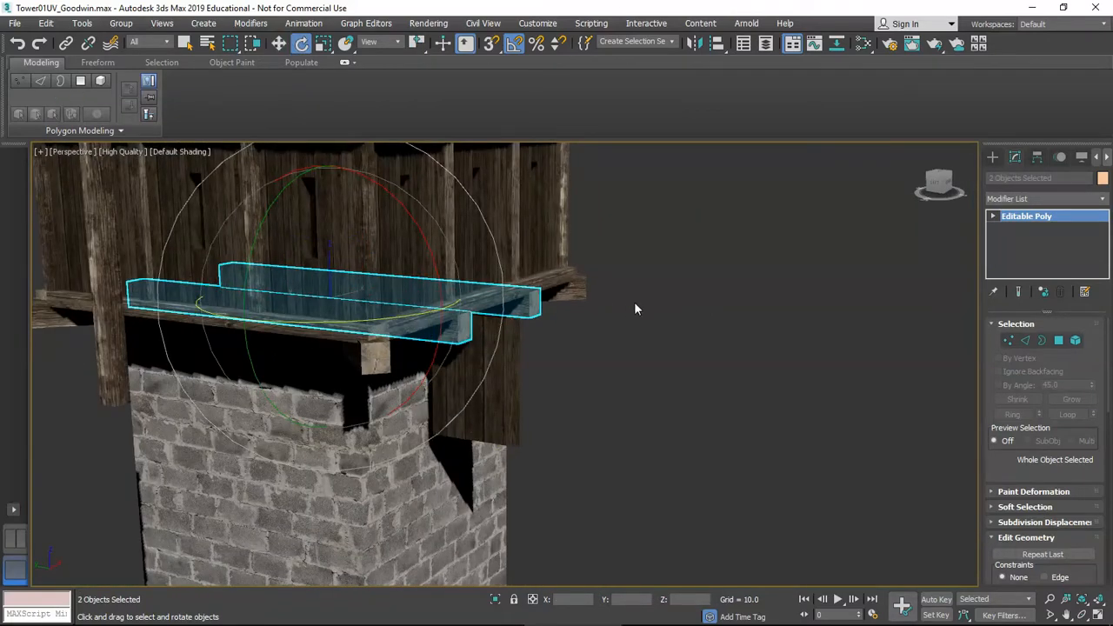
drag(404, 315, 342, 317)
click(555, 380)
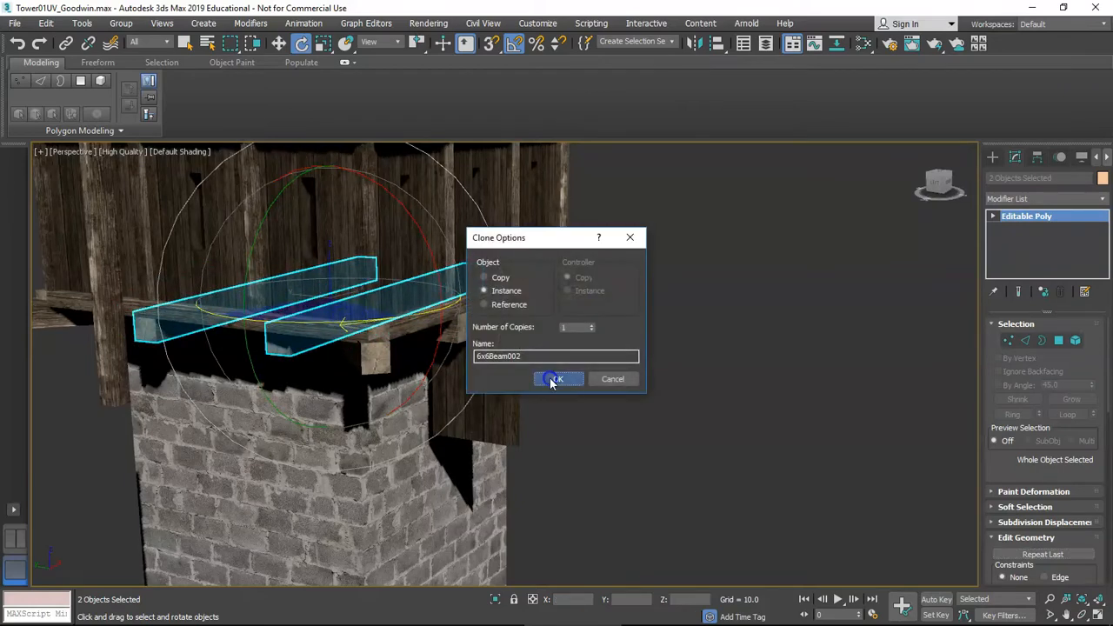
key(t)
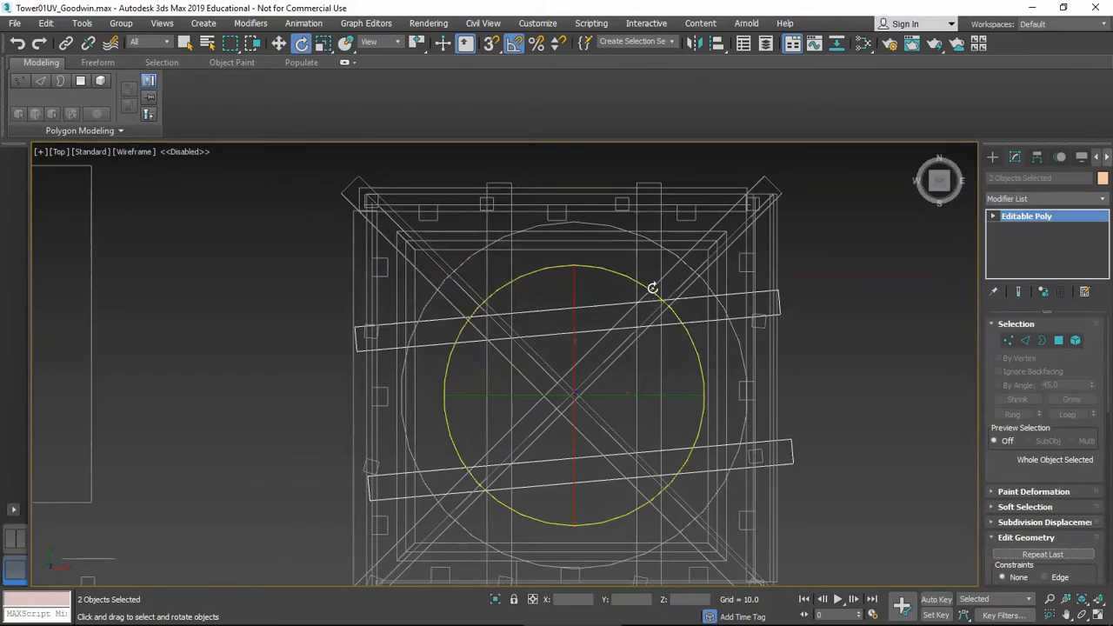
drag(649, 289, 652, 293)
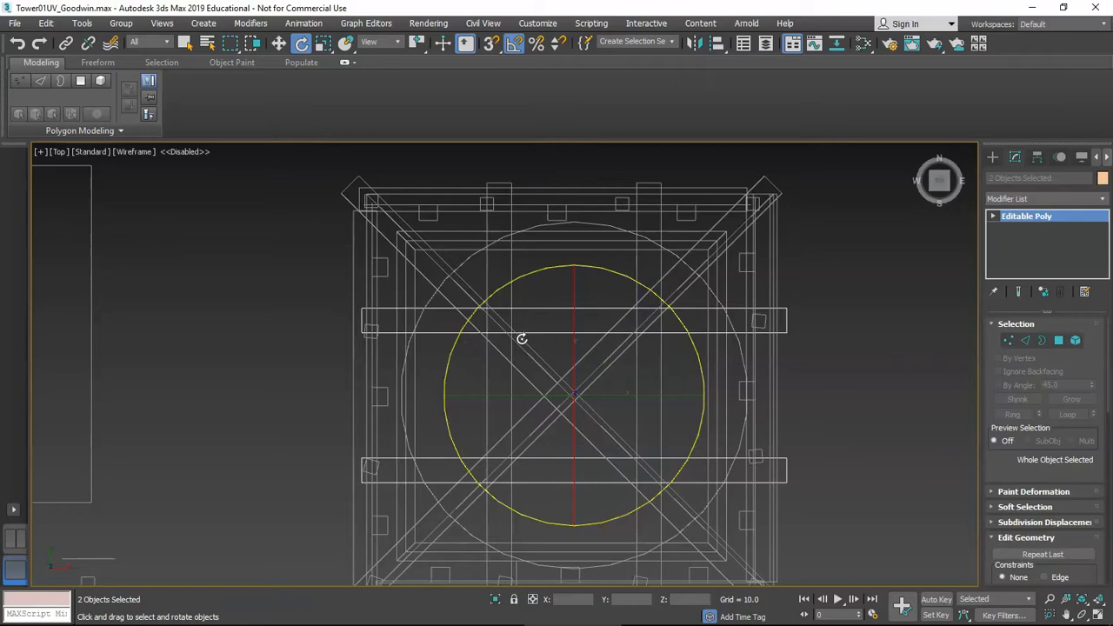
Check the rotated straight beams against the corner trims and stone wall in front, left and perspective views
key(p)
mouse_move(519, 330)
alt+middle_down()
mouse_move(566, 323)
mouse_move(491, 290)
mouse_move(459, 252)
mouse_move(435, 261)
mouse_move(542, 472)
alt+middle_up()
key(f)
middle_drag(511, 272, 508, 501)
scroll(499, 294, up, 3)
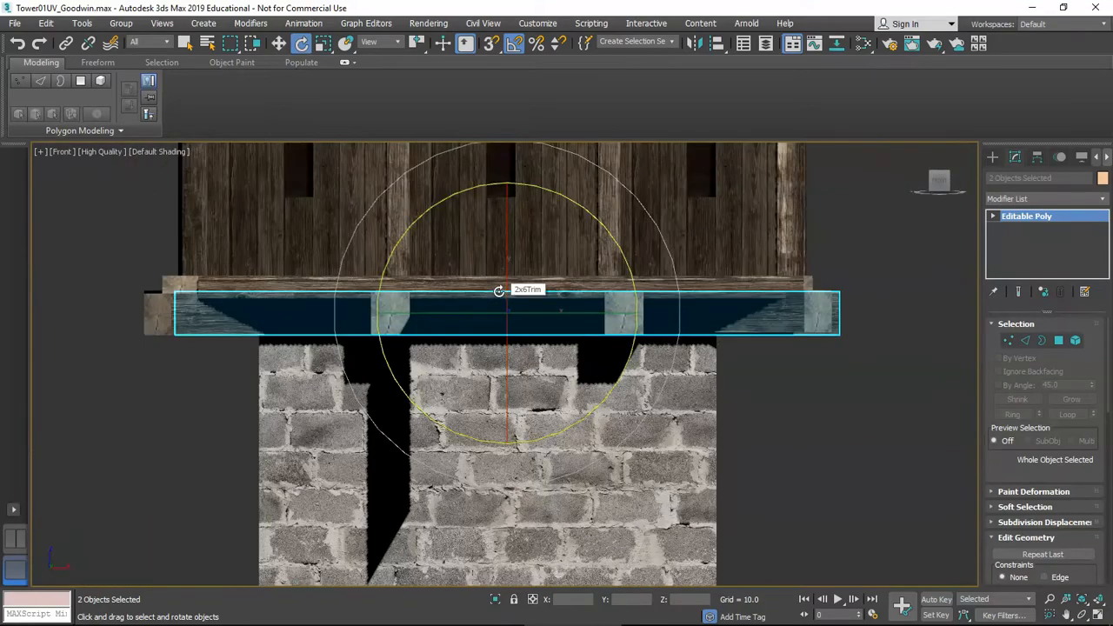
key(l)
middle_drag(418, 196, 476, 480)
key(z)
scroll(511, 406, down, 3)
middle_drag(525, 425, 569, 363)
scroll(549, 335, down, 3)
scroll(528, 343, up, 3)
scroll(528, 344, down, 5)
scroll(528, 344, up, 5)
scroll(569, 363, down, 3)
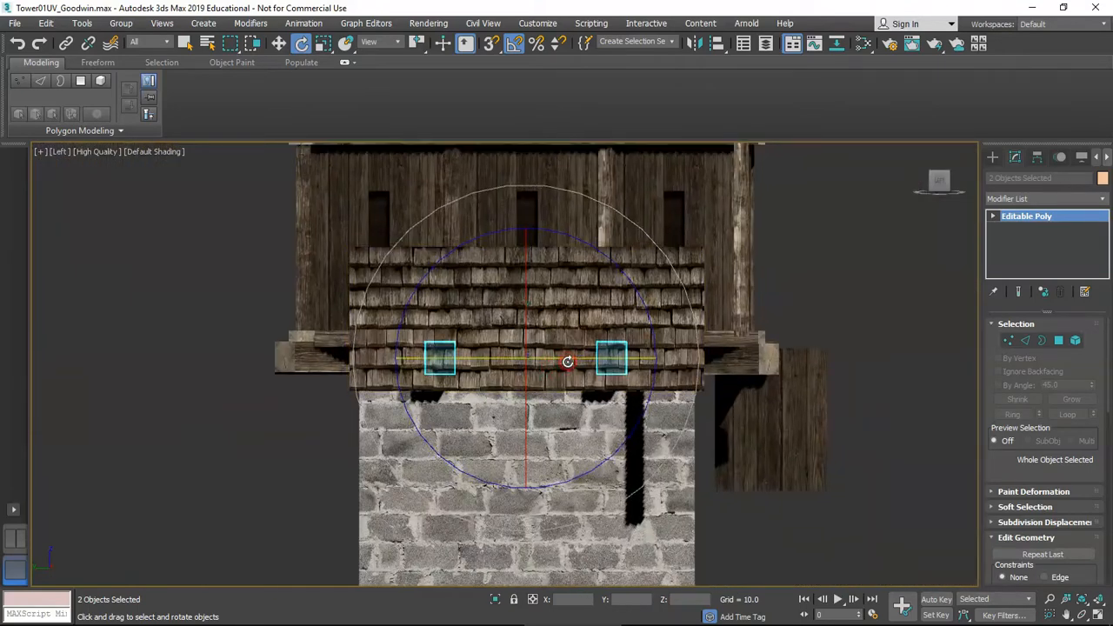
scroll(568, 362, up, 2)
key(p)
key(z)
scroll(554, 361, down, 4)
alt+middle_drag(559, 368, 582, 349)
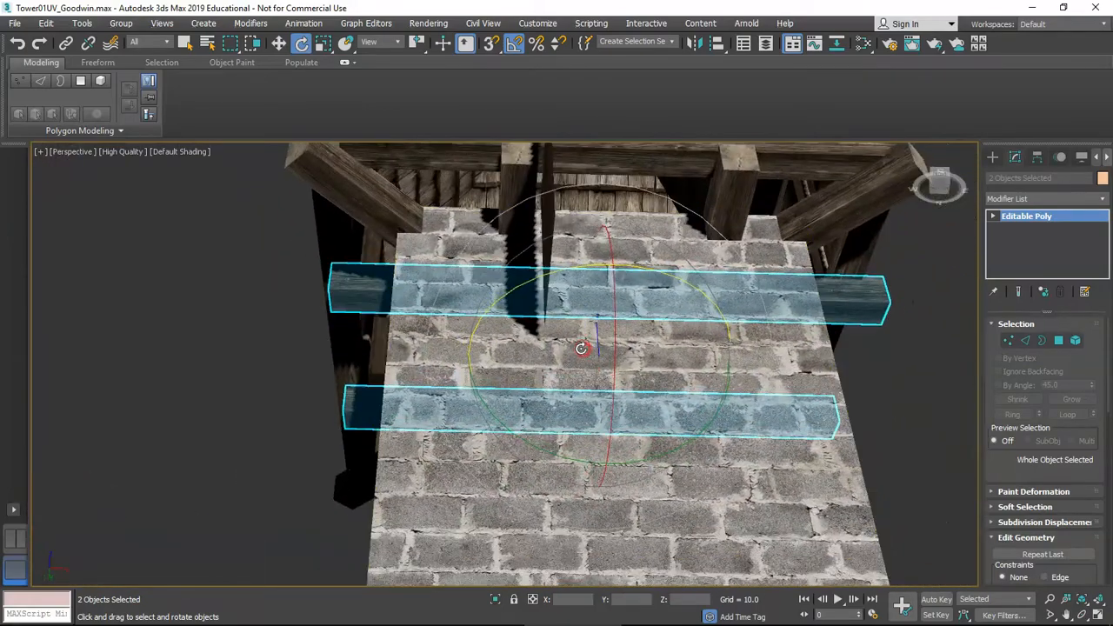
Center the pivots of the two rotated straight beams to their objects and leave pivot editing
click(1037, 157)
click(1047, 253)
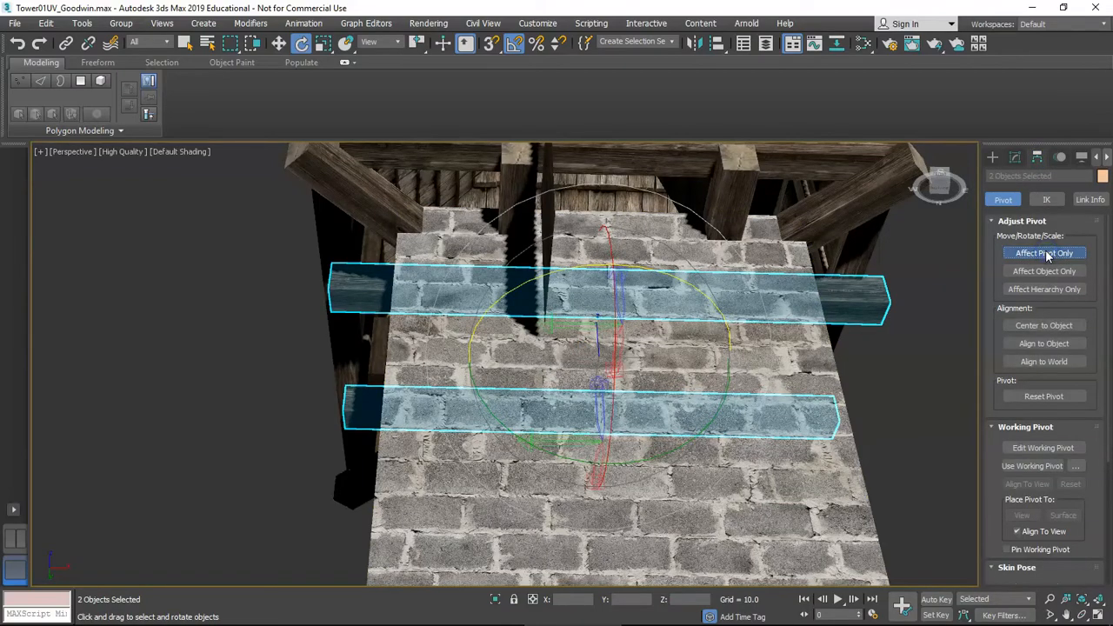
click(1045, 325)
click(1047, 254)
Try to align the two beams with TowerMiddle on X, Y and Z by pivot point
mouse_move(624, 336)
alt+middle_down()
mouse_move(729, 367)
mouse_move(666, 385)
mouse_move(659, 368)
mouse_move(678, 343)
mouse_move(644, 336)
alt+middle_up()
scroll(723, 371, down, 5)
scroll(622, 369, up, 3)
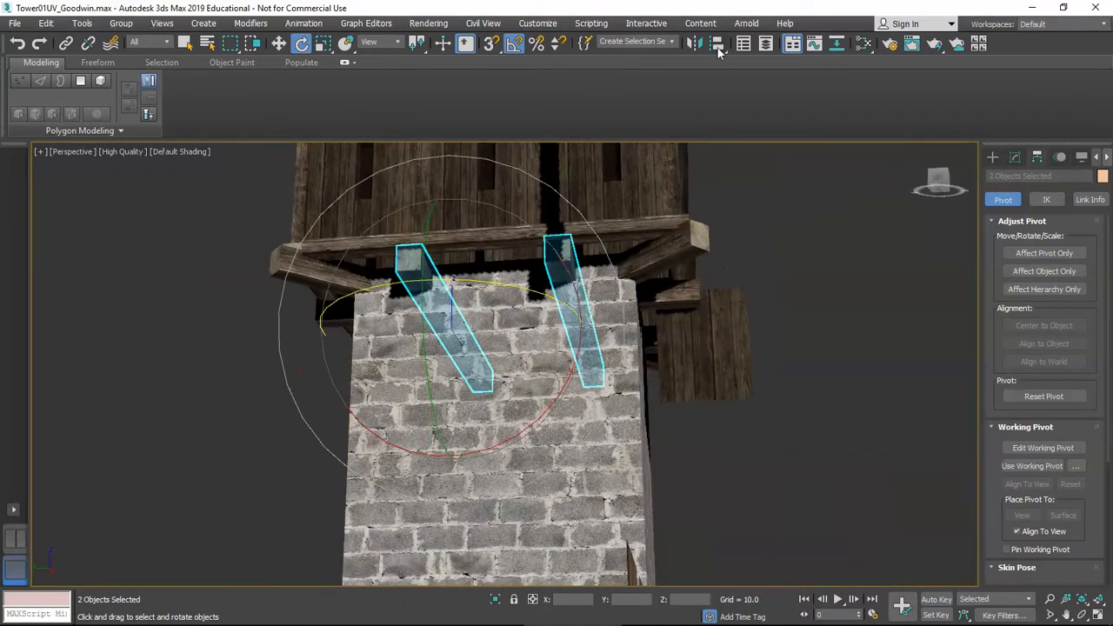
click(595, 493)
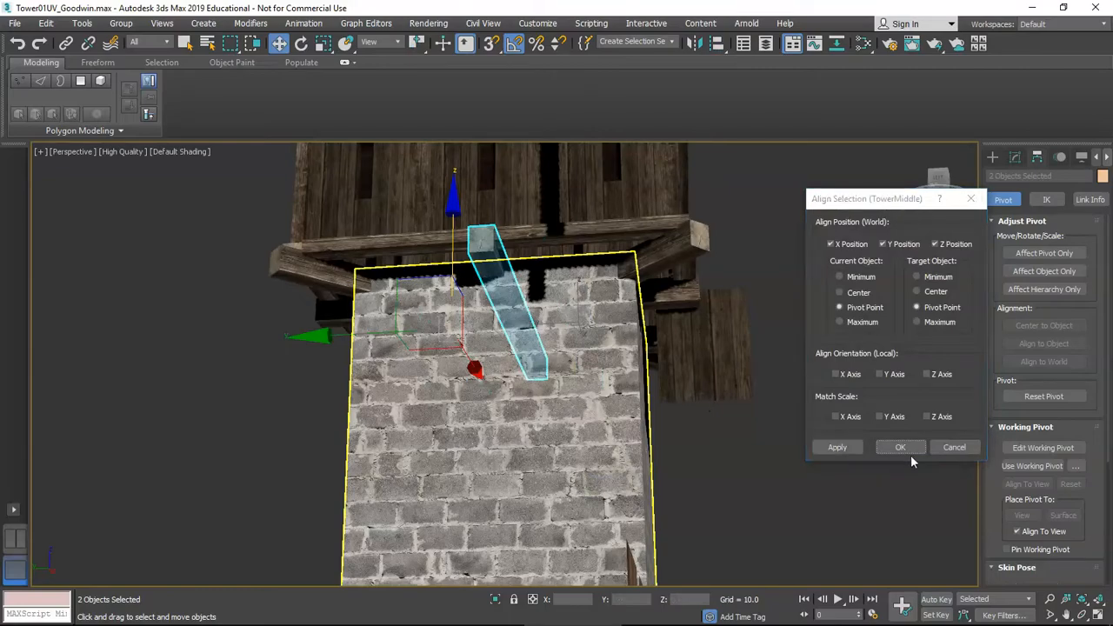
click(955, 449)
Nudge the two rotated beams along X until they extend evenly on both sides of the stone tower
alt+middle_drag(746, 385, 625, 345)
scroll(584, 366, down, 5)
scroll(624, 345, up, 5)
drag(659, 392, 641, 395)
scroll(609, 365, down, 5)
scroll(643, 372, up, 5)
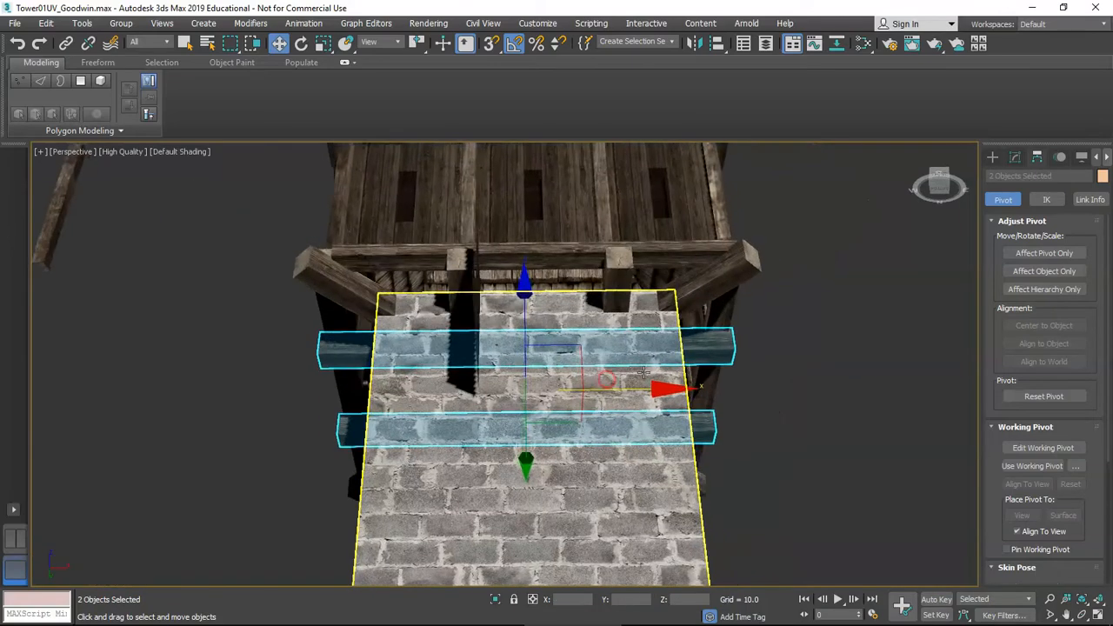
alt+middle_drag(643, 373, 651, 372)
alt+middle_drag(722, 339, 675, 348)
drag(621, 415, 617, 418)
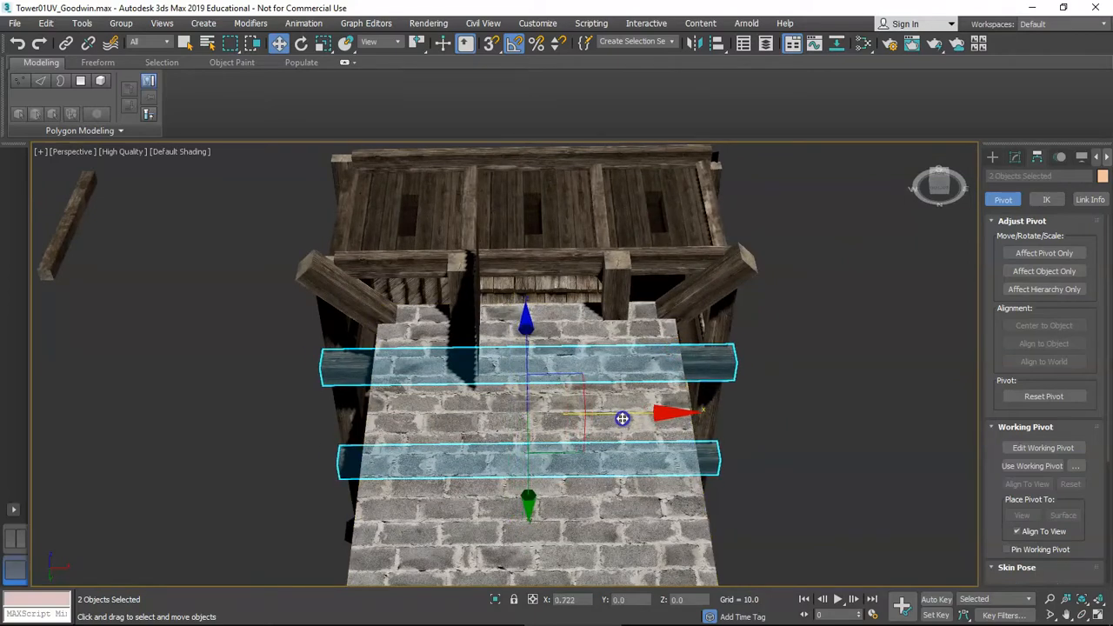
scroll(622, 418, down, 4)
alt+middle_drag(622, 418, 662, 450)
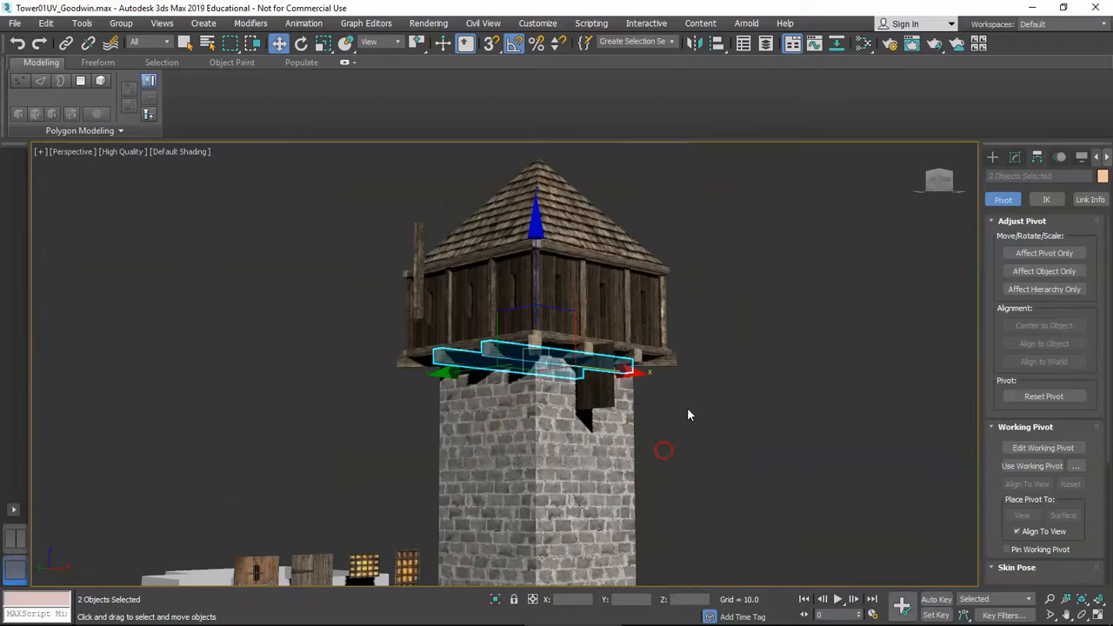
Examine the straight and diagonal beam ends beneath the overhanging room around the tower's corners
click(688, 408)
scroll(609, 387, up, 3)
scroll(452, 335, up, 2)
alt+middle_drag(409, 316, 733, 342)
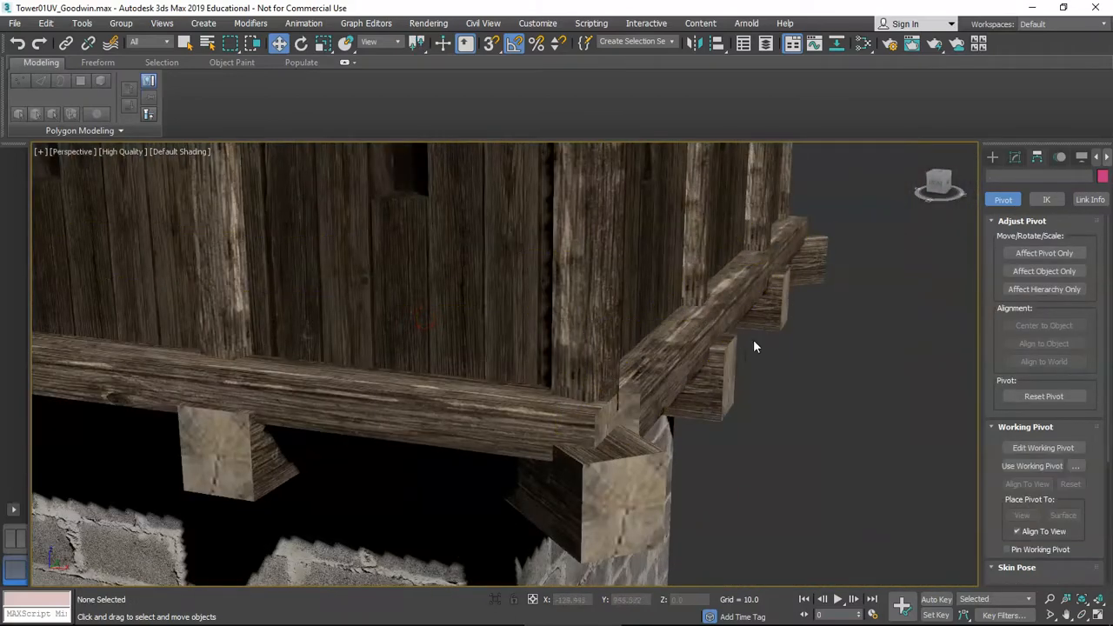
click(719, 383)
scroll(717, 347, up, 3)
click(836, 376)
alt+middle_drag(654, 355, 571, 368)
scroll(709, 351, down, 6)
scroll(613, 350, down, 4)
Copy the middle WindowWood wall panel and its two flanking 4x4 studs straight down in front of the stone wall
click(509, 333)
alt+middle_drag(509, 333, 508, 368)
scroll(522, 346, up, 4)
scroll(524, 318, down, 3)
scroll(528, 348, up, 2)
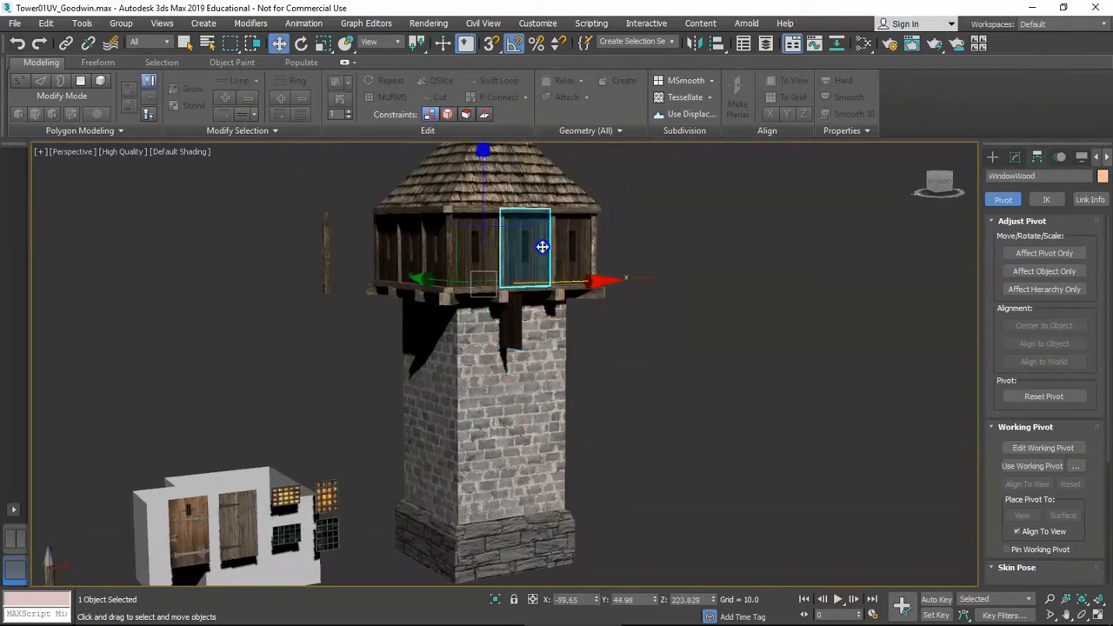
scroll(542, 247, up, 5)
alt+middle_drag(523, 379, 570, 335)
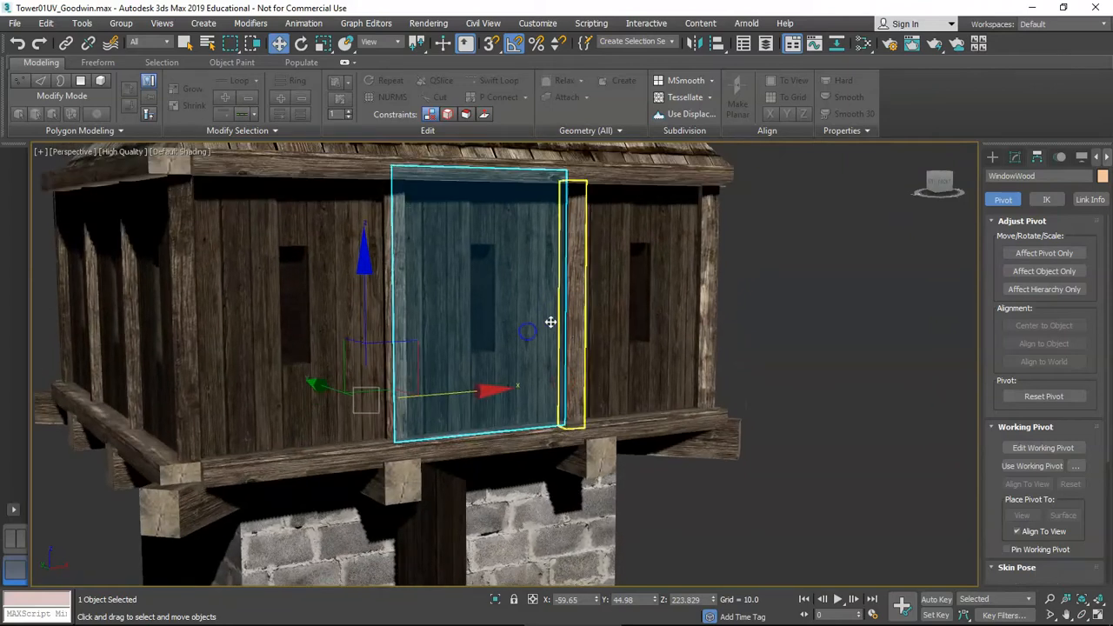
ctrl+click(572, 315)
ctrl+click(396, 323)
scroll(467, 316, down, 6)
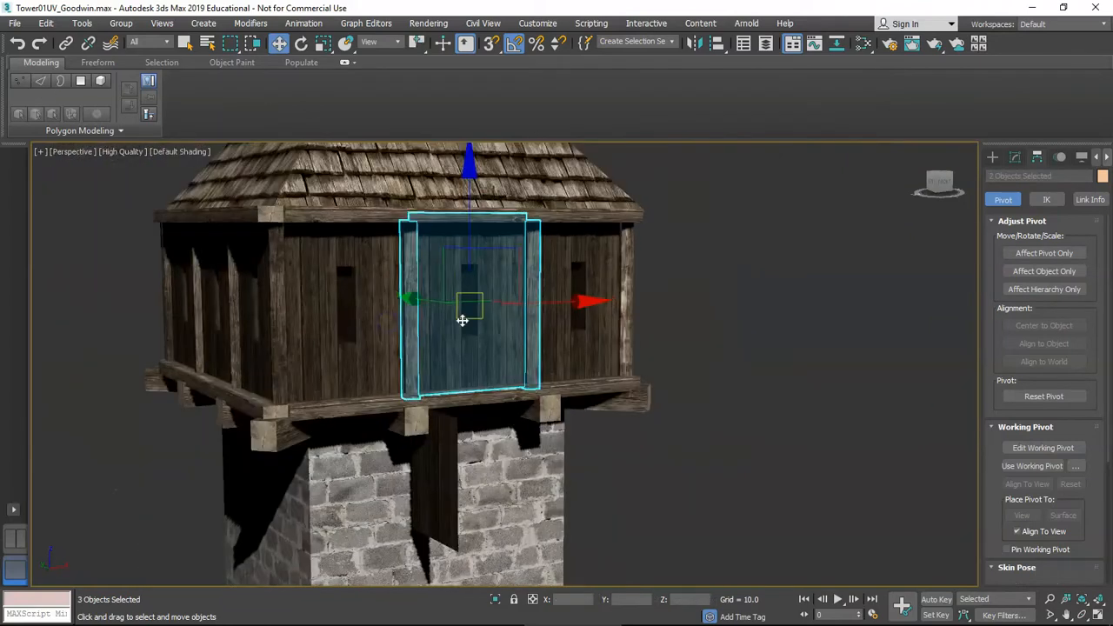
middle_drag(488, 316, 492, 298)
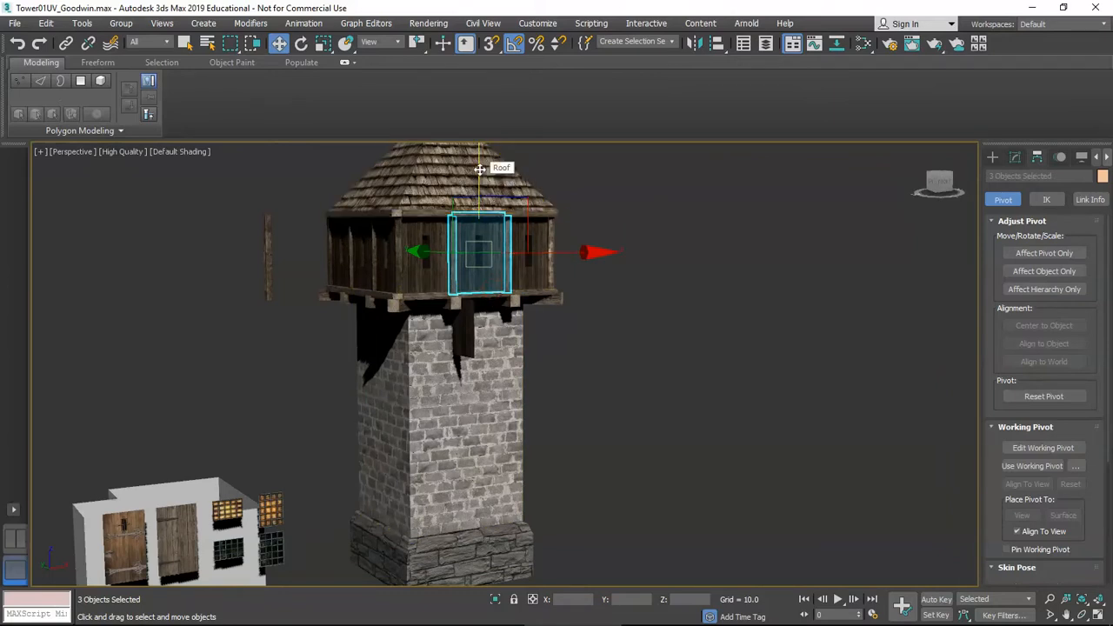
drag(480, 167, 476, 322)
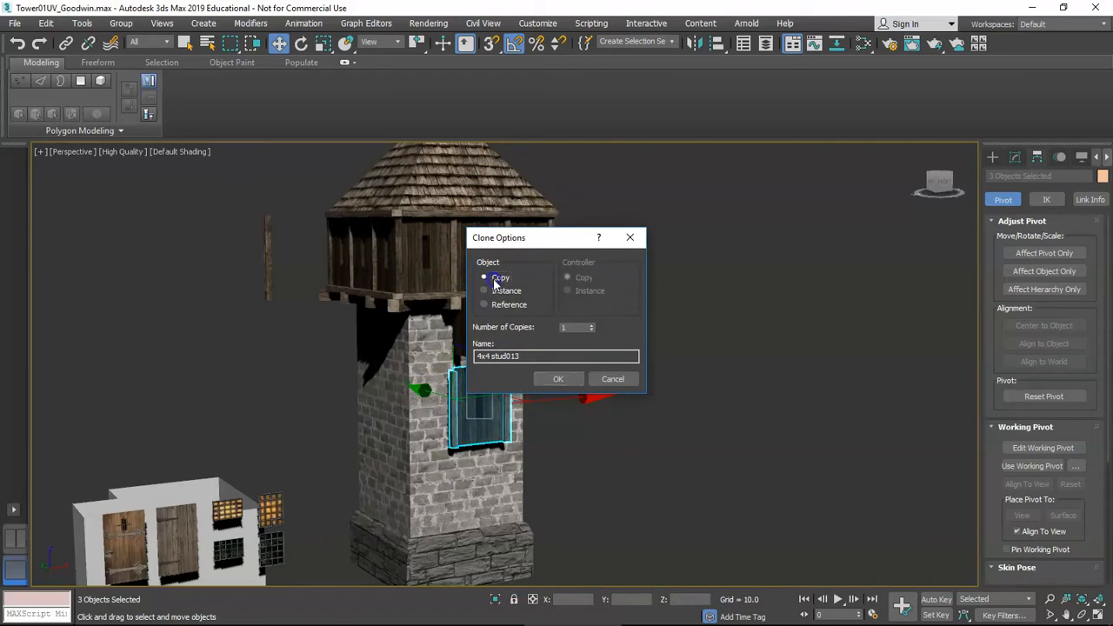
click(558, 379)
Delete the copied 4x4 stud on the panel's outer side, nearest the stone tower's edge
key(z)
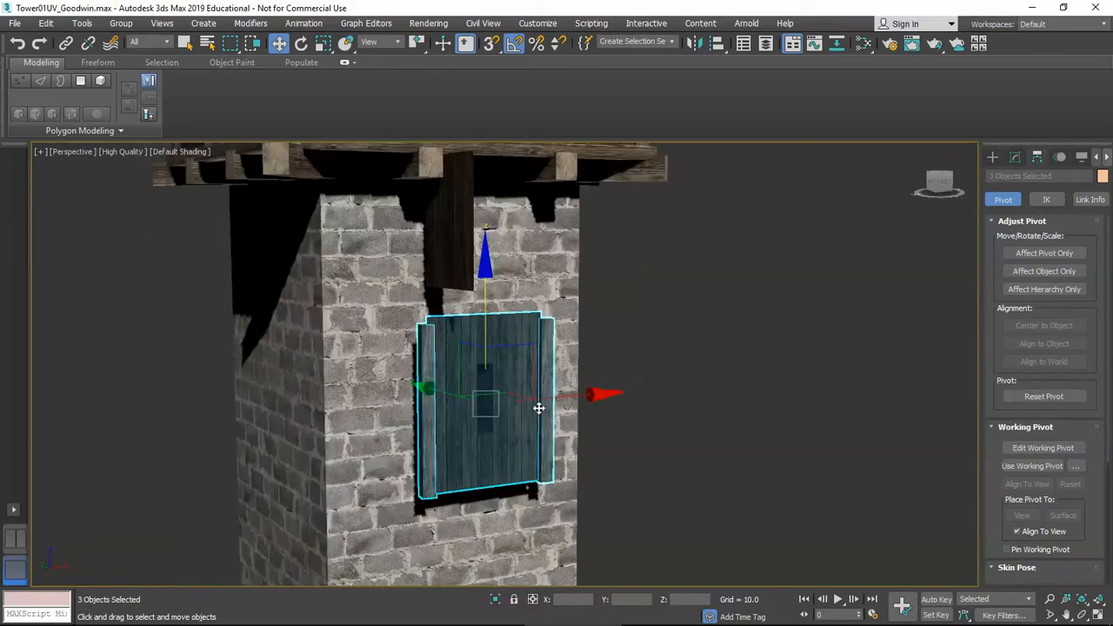
click(793, 420)
click(546, 392)
key(z)
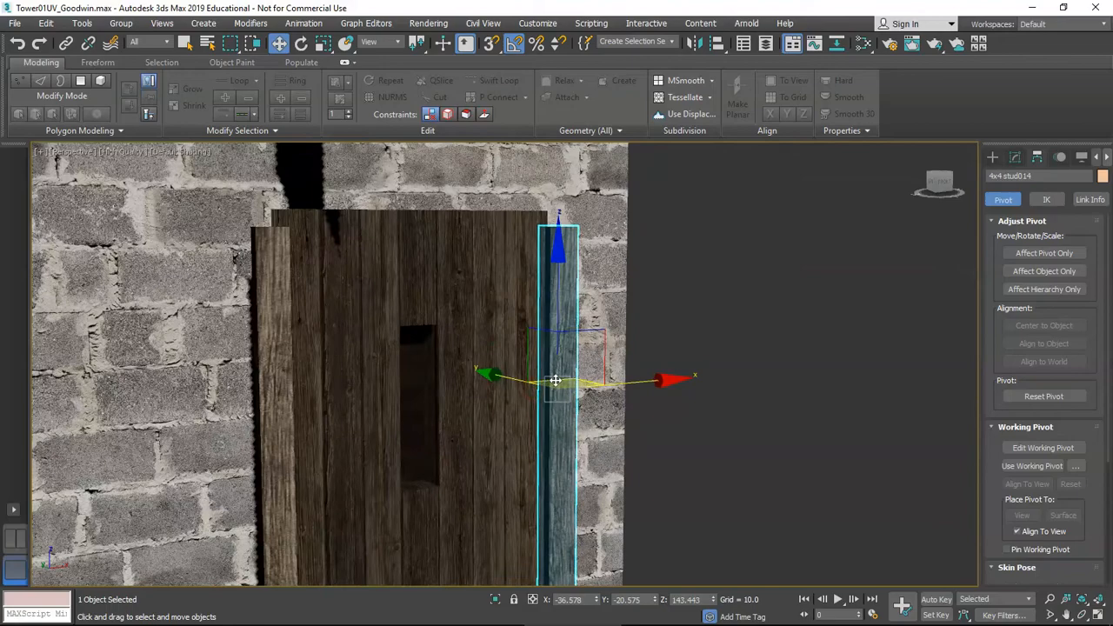
key(Delete)
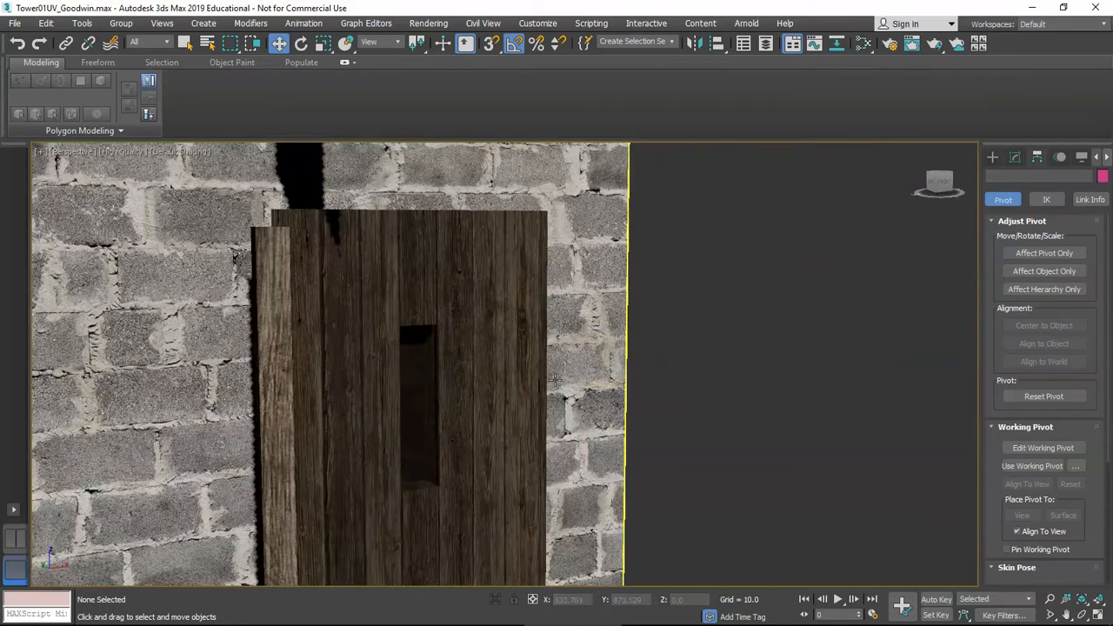
Select the copied window panel with its remaining stud and move both outward along Y, clear of the stone wall
click(286, 397)
alt+middle_drag(285, 398, 338, 358)
scroll(323, 407, down, 2)
scroll(339, 364, down, 2)
alt+middle_drag(367, 399, 410, 365)
scroll(360, 394, down, 5)
scroll(377, 384, up, 3)
scroll(389, 421, up, 4)
scroll(389, 420, down, 4)
scroll(430, 389, up, 4)
ctrl+click(425, 391)
alt+middle_drag(478, 332, 429, 372)
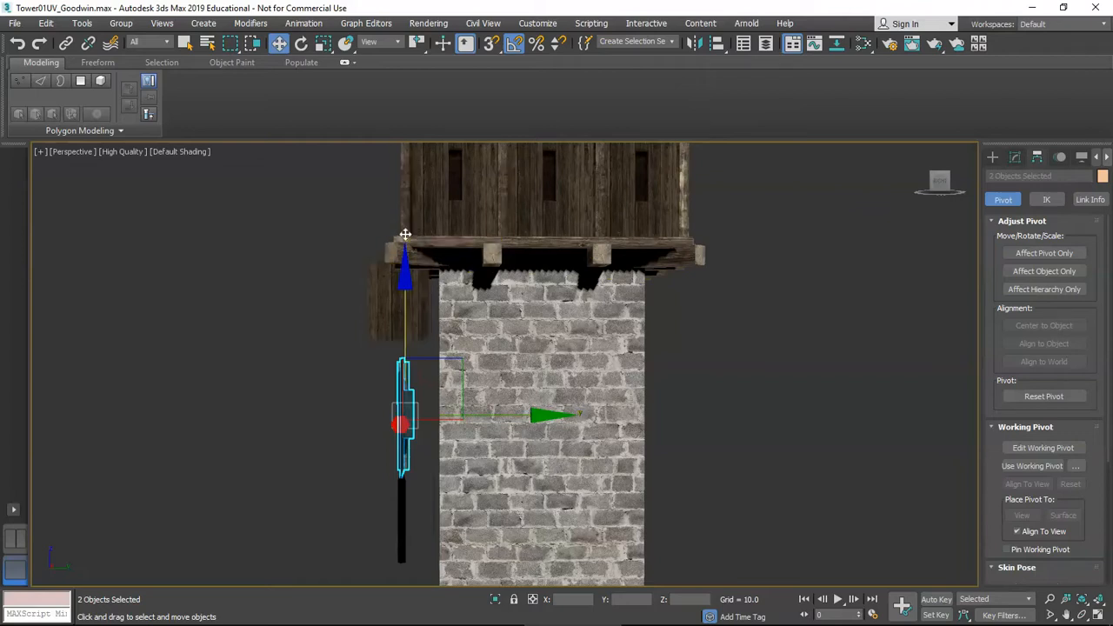
scroll(447, 243, down, 3)
alt+middle_drag(446, 252, 513, 324)
scroll(435, 365, up, 5)
alt+middle_drag(435, 365, 371, 375)
scroll(422, 361, down, 3)
scroll(390, 385, up, 2)
Raise the copied 4x4 stud slightly along Z to line up with the top edge of the window panel
click(380, 385)
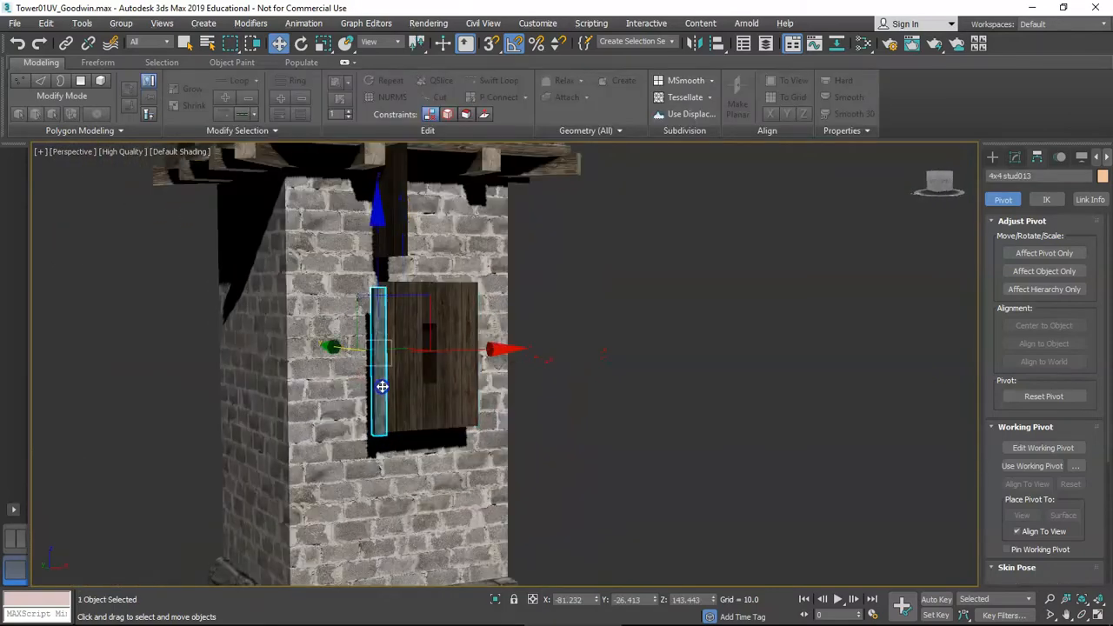
scroll(410, 374, up, 5)
drag(310, 270, 310, 260)
alt+middle_drag(310, 264, 320, 287)
drag(312, 260, 313, 255)
alt+middle_drag(323, 265, 429, 328)
Move Angled Plane001 inward and down from beneath the overhang to a spot beside the copied stud and window panel
click(437, 209)
scroll(435, 211, down, 2)
middle_drag(435, 210, 451, 299)
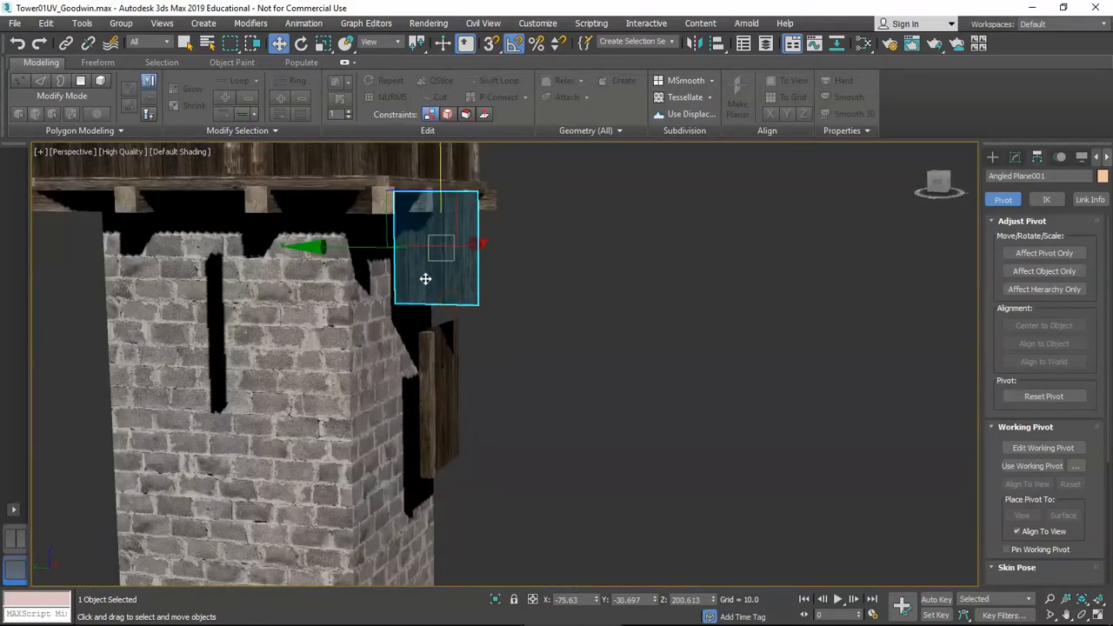
alt+middle_drag(394, 206, 388, 198)
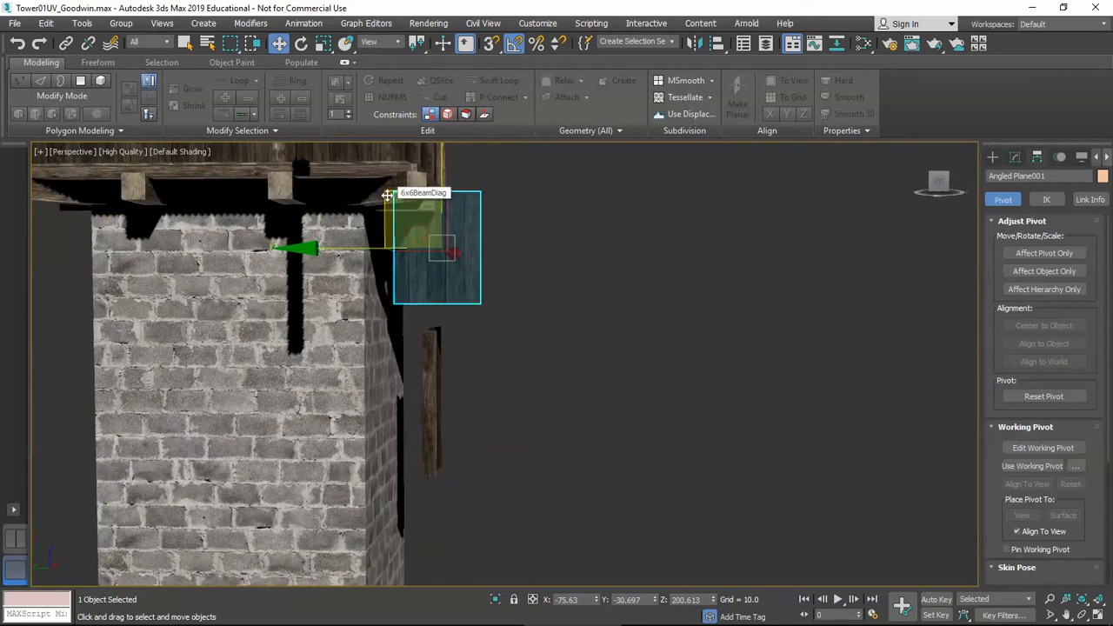
drag(428, 258, 337, 254)
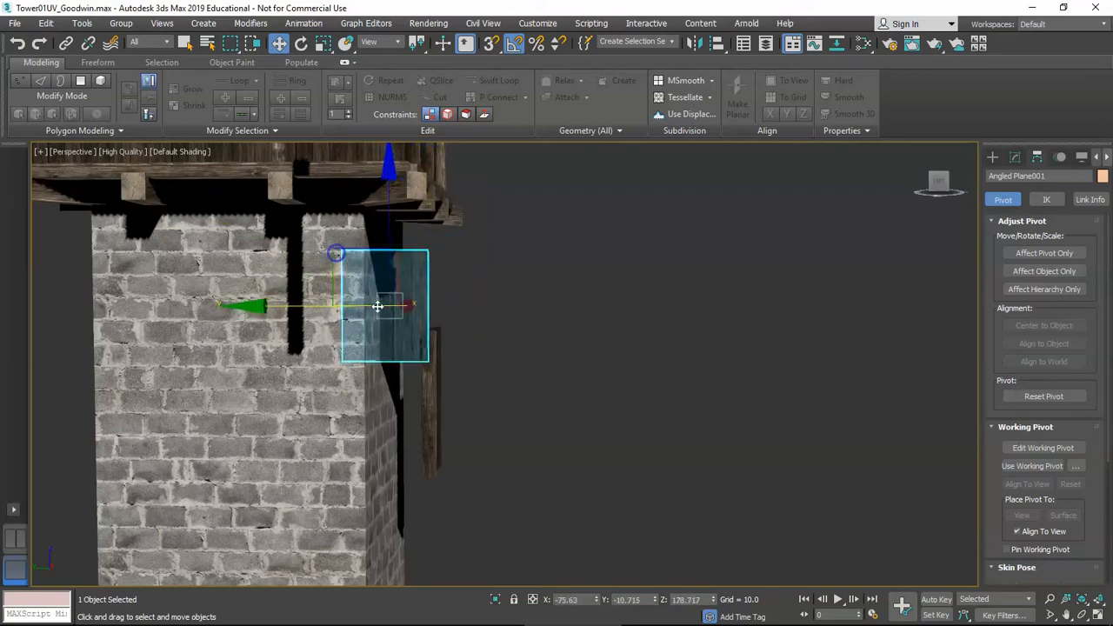
mouse_move(387, 200)
shift+mouse_down()
mouse_move(380, 318)
mouse_move(376, 304)
shift+mouse_up()
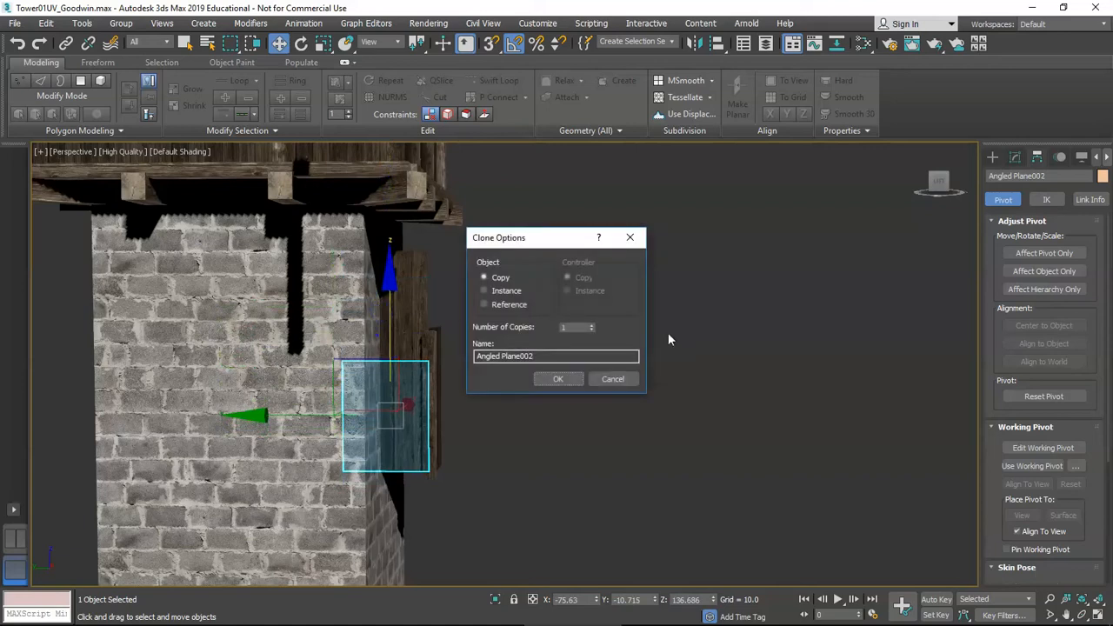
click(613, 380)
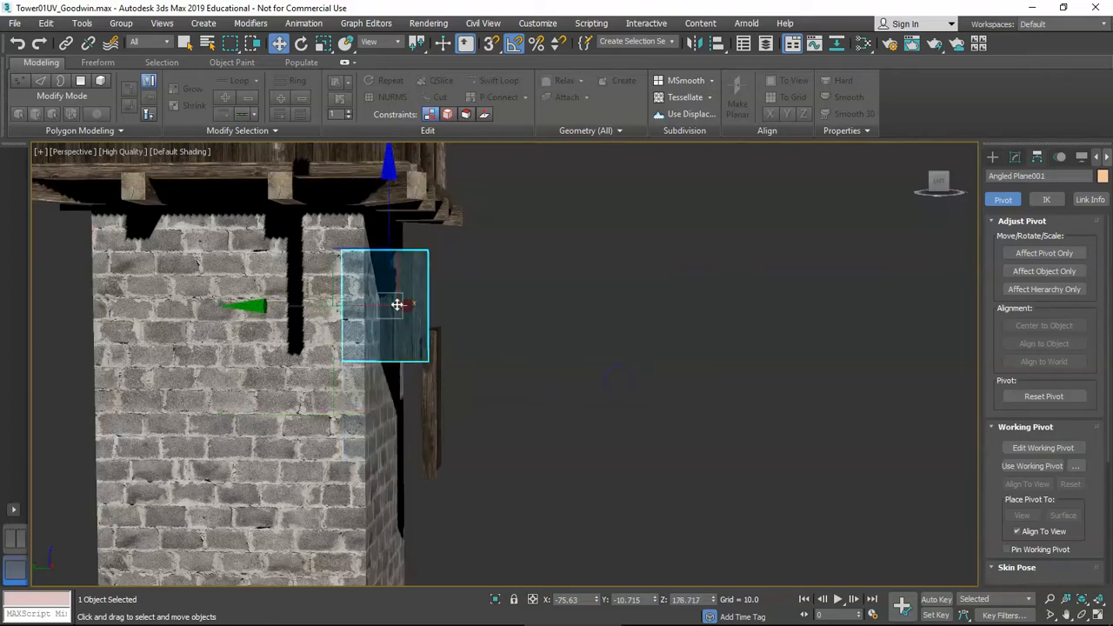
drag(391, 235, 377, 350)
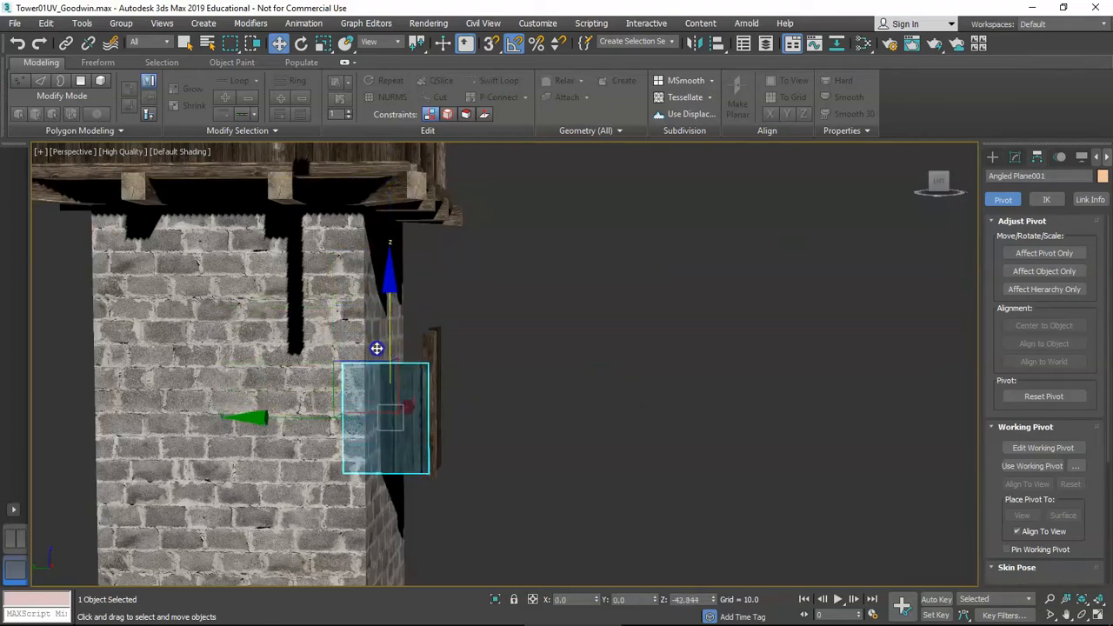
Shift Angled Plane001 along X to line up with the copied stud, and raise it along Z toward the stud's top
mouse_move(437, 379)
alt+middle_down()
mouse_move(343, 381)
mouse_move(377, 402)
mouse_move(439, 398)
alt+middle_up()
scroll(410, 399, up, 5)
scroll(377, 402, up, 3)
drag(475, 397, 455, 401)
alt+middle_drag(455, 404, 439, 410)
middle_drag(440, 410, 480, 425)
drag(495, 404, 482, 406)
alt+middle_drag(456, 402, 517, 409)
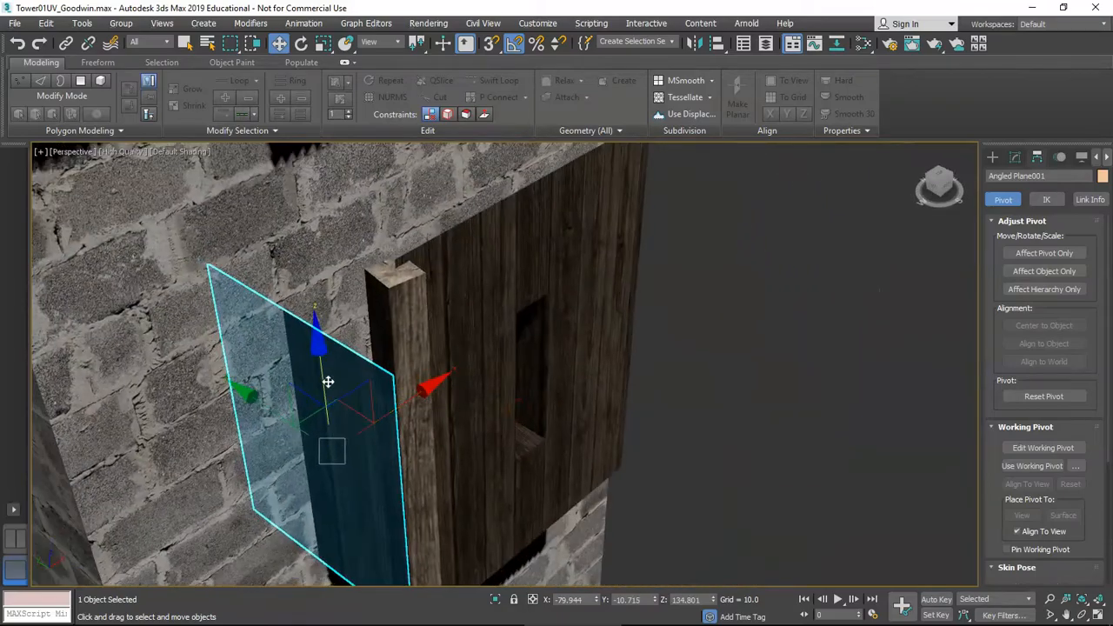
drag(328, 382, 322, 298)
alt+middle_drag(322, 298, 415, 298)
Select the copied window panel, the stud and Angled Plane001, and isolate the three objects
click(417, 328)
scroll(482, 314, up, 4)
scroll(500, 293, down, 2)
click(592, 295)
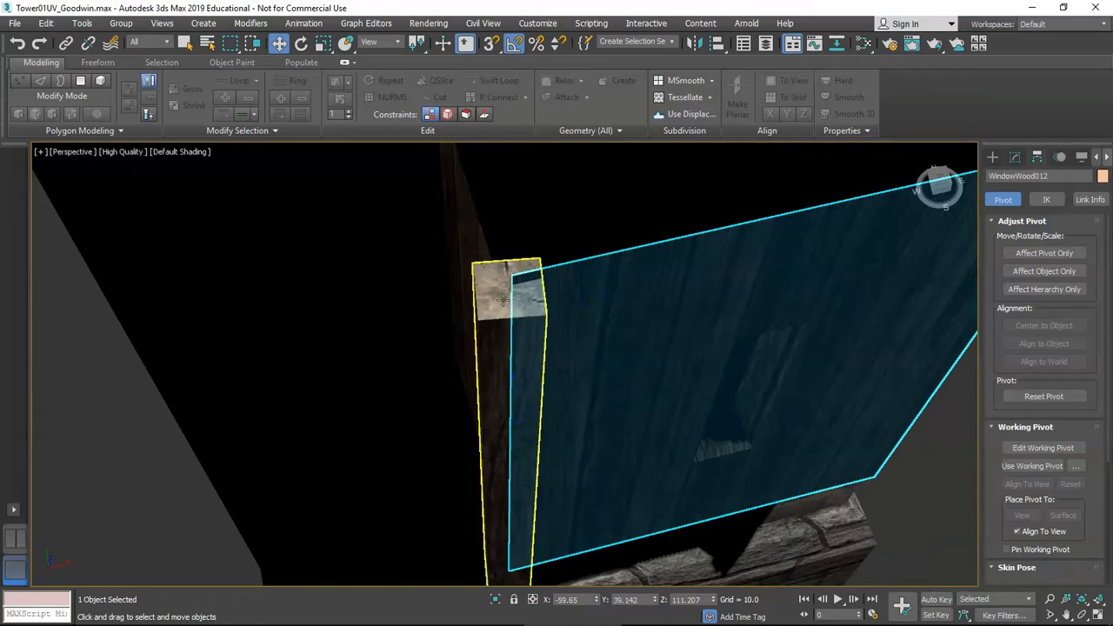
ctrl+click(488, 298)
ctrl+click(478, 251)
scroll(599, 359, down, 4)
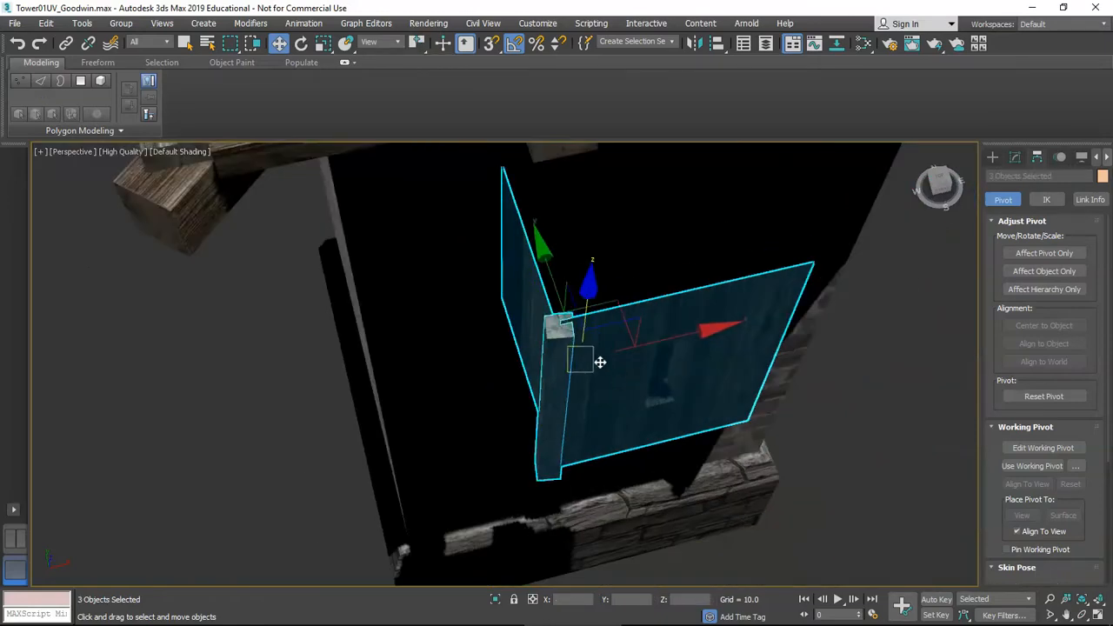
middle_drag(612, 375, 583, 370)
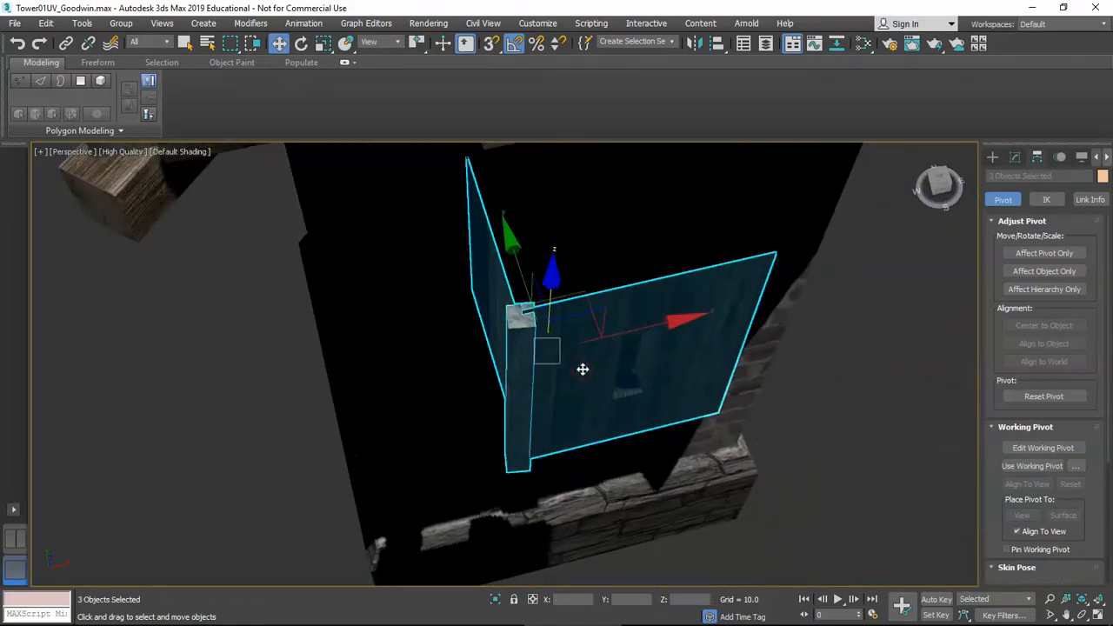
click(495, 599)
In the top view, nudge Angled Plane001 in X and Y so its end meets the window panel at the stud
key(t)
scroll(539, 405, down, 3)
middle_drag(591, 480, 500, 359)
scroll(446, 401, up, 9)
click(477, 366)
click(408, 310)
middle_drag(408, 310, 407, 366)
drag(474, 252, 480, 256)
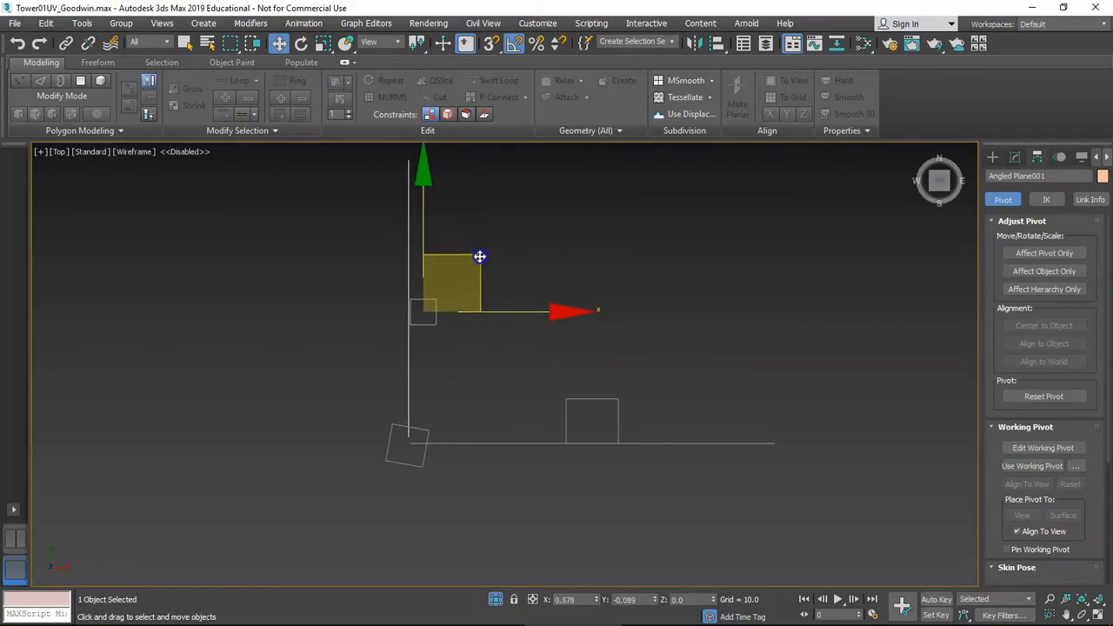
Try to scale Angled Plane001 along its height to match the neighbouring stud
key(p)
scroll(559, 417, down, 5)
mouse_move(559, 417)
alt+middle_down()
mouse_move(587, 316)
mouse_move(575, 234)
alt+middle_up()
scroll(548, 303, up, 3)
alt+middle_drag(548, 302, 534, 340)
key(e)
key(r)
drag(515, 168, 525, 446)
drag(515, 512, 517, 513)
key(ctrl+z)
scroll(530, 374, up, 4)
middle_drag(530, 375, 529, 386)
scroll(529, 386, down, 4)
scroll(536, 337, up, 2)
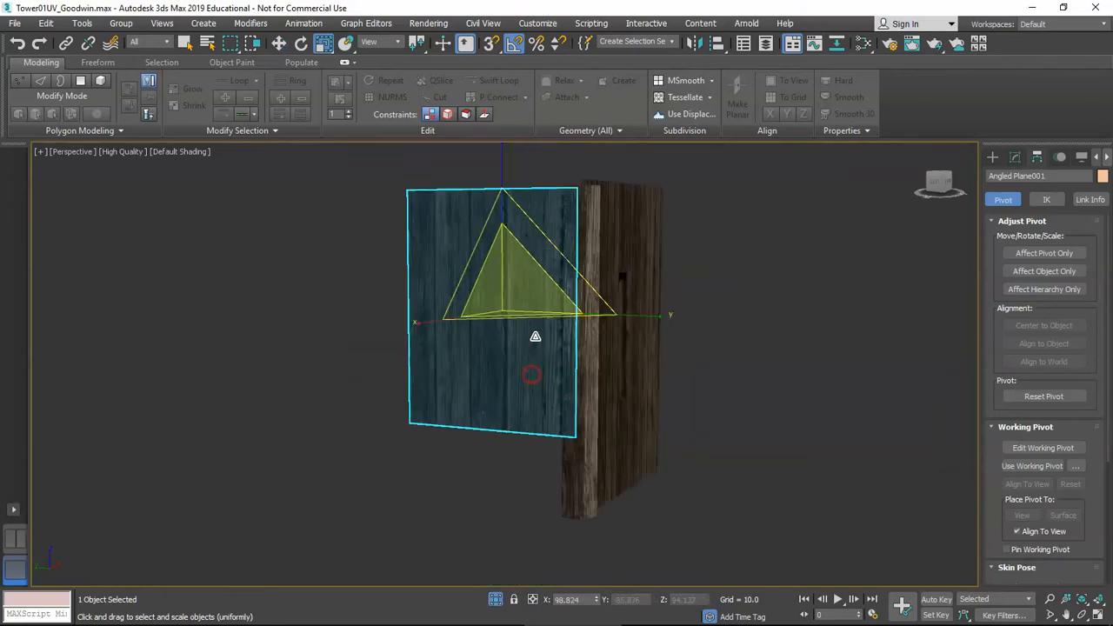
Move Angled Plane001 down along Z until its lower edge lines up with the stud's bottom
key(w)
drag(502, 198, 494, 275)
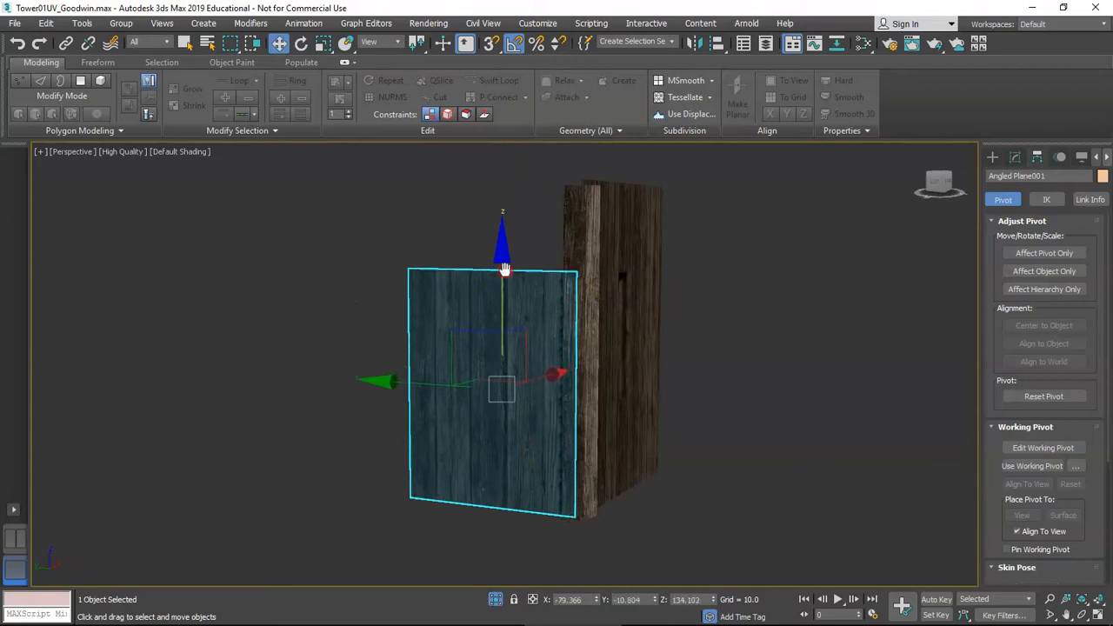
middle_drag(504, 270, 526, 323)
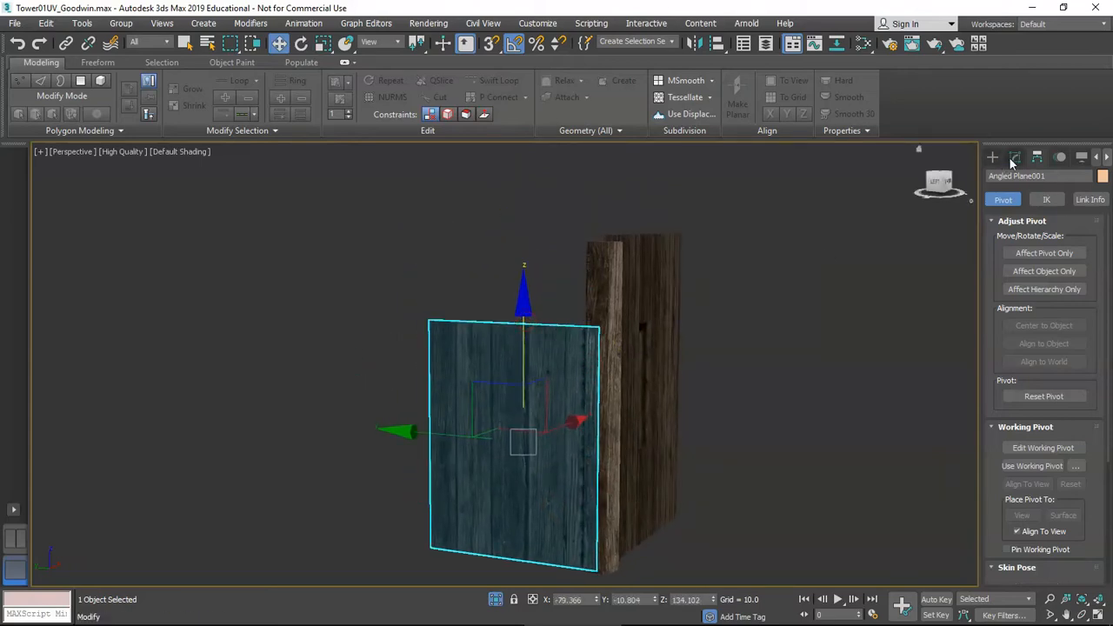
alt+middle_drag(698, 286, 584, 345)
alt+middle_drag(583, 426, 532, 430)
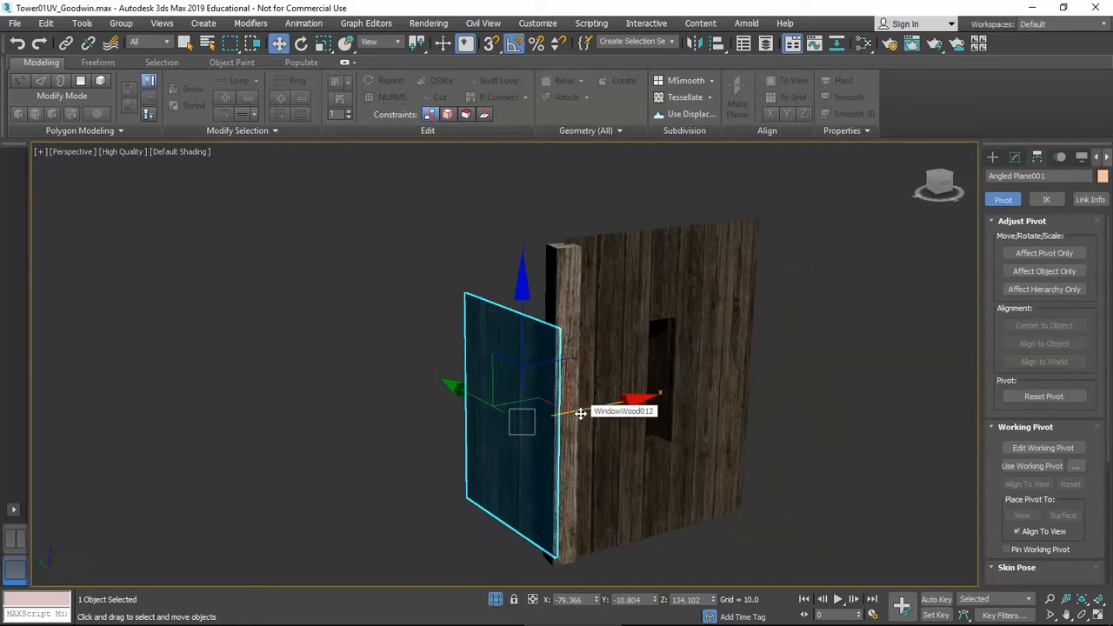
Clone Angled Plane001 along X as a copy, placing it at the window panel's opposite edge
alt+middle_drag(586, 412, 547, 422)
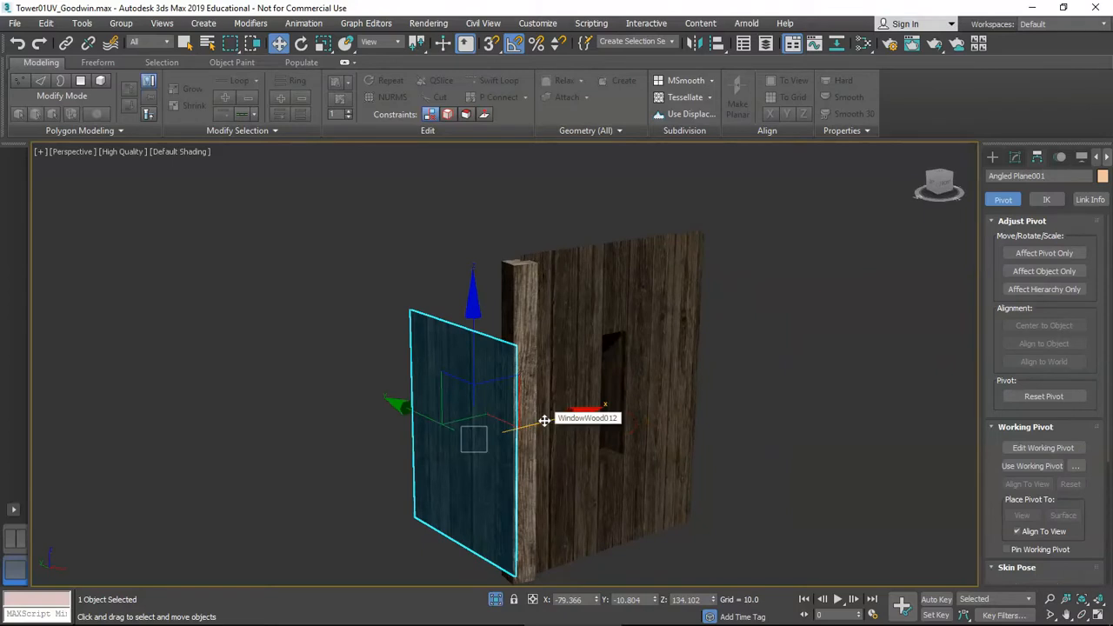
shift+drag(542, 424, 708, 390)
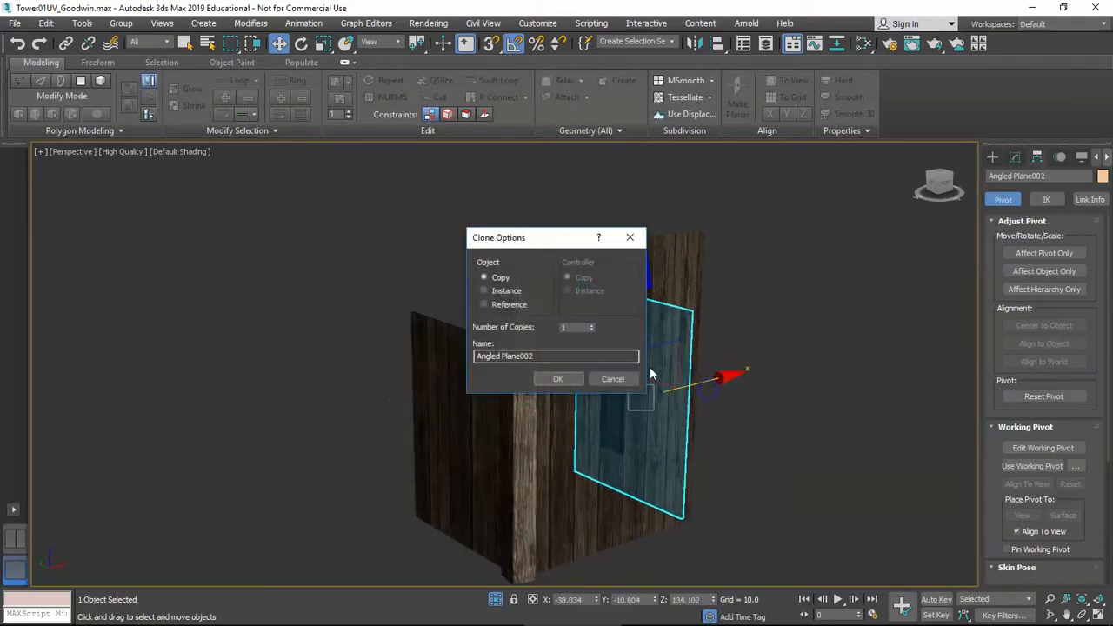
click(557, 380)
mouse_move(557, 382)
alt+middle_down()
mouse_move(624, 385)
mouse_move(669, 426)
mouse_move(572, 412)
mouse_move(604, 400)
alt+middle_up()
scroll(571, 412, up, 4)
Clone the stud along X to the window panel's opposite vertical edge
click(214, 332)
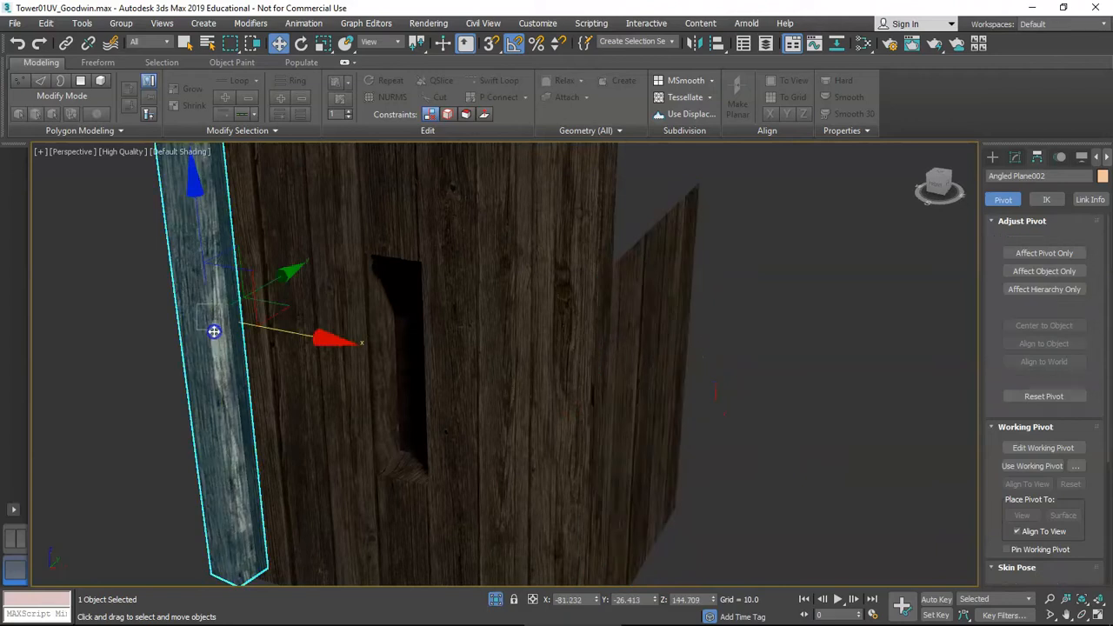
scroll(249, 348, down, 5)
middle_drag(282, 344, 289, 357)
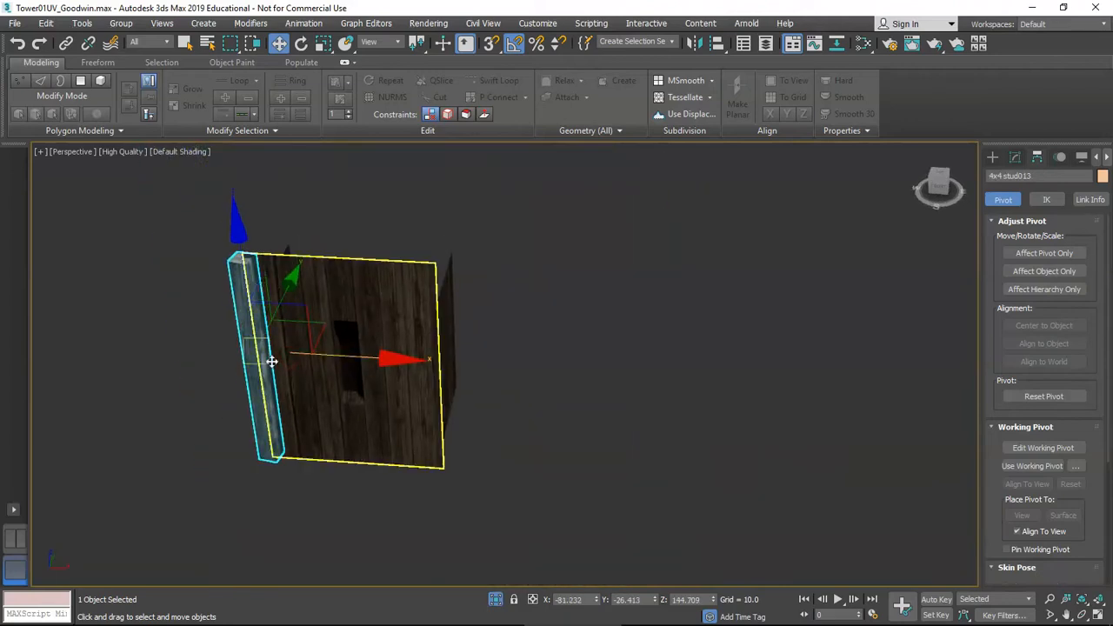
alt+middle_drag(262, 353, 269, 352)
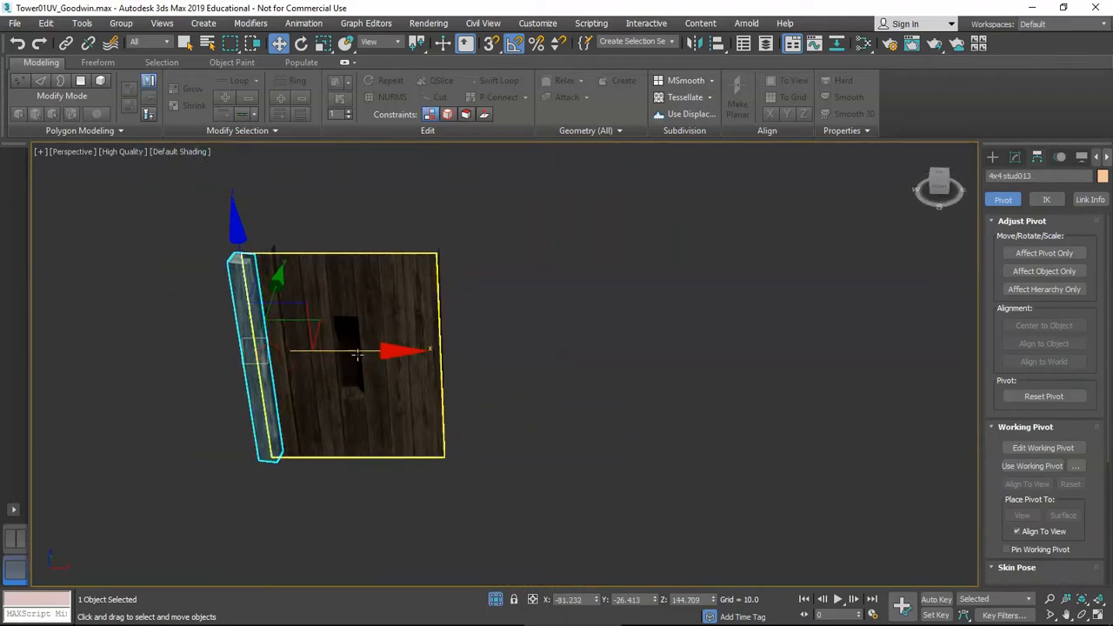
shift+drag(353, 351, 538, 364)
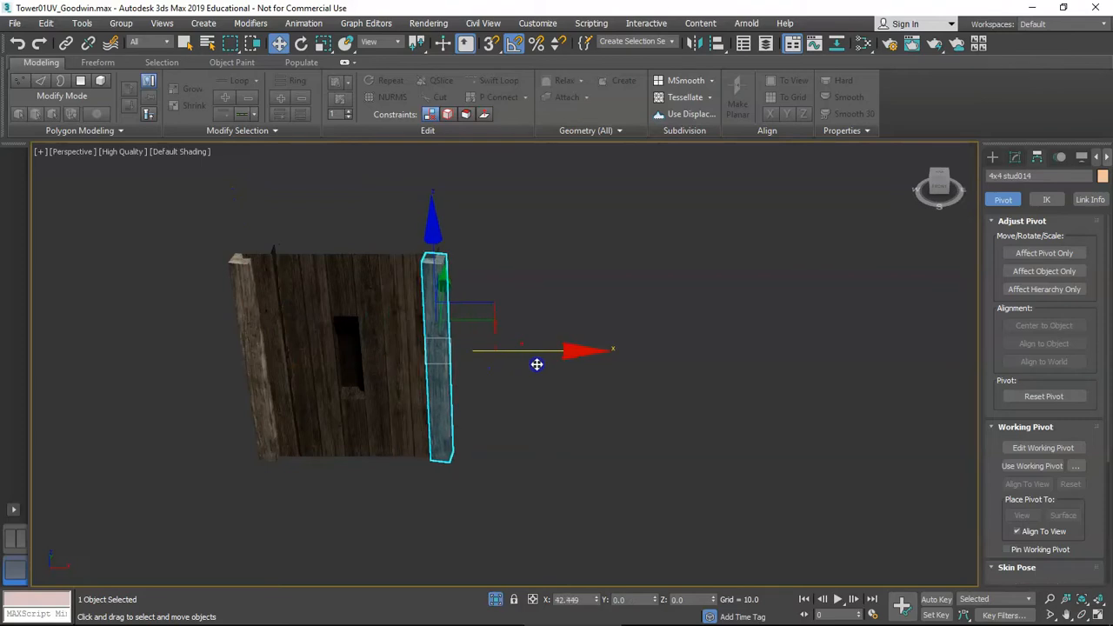
click(557, 380)
Rotate the cloned stud 95 degrees about Z at the window panel's far edge
alt+middle_drag(522, 387, 455, 397)
key(e)
drag(477, 447, 496, 445)
alt+middle_drag(459, 435, 484, 418)
drag(429, 419, 495, 413)
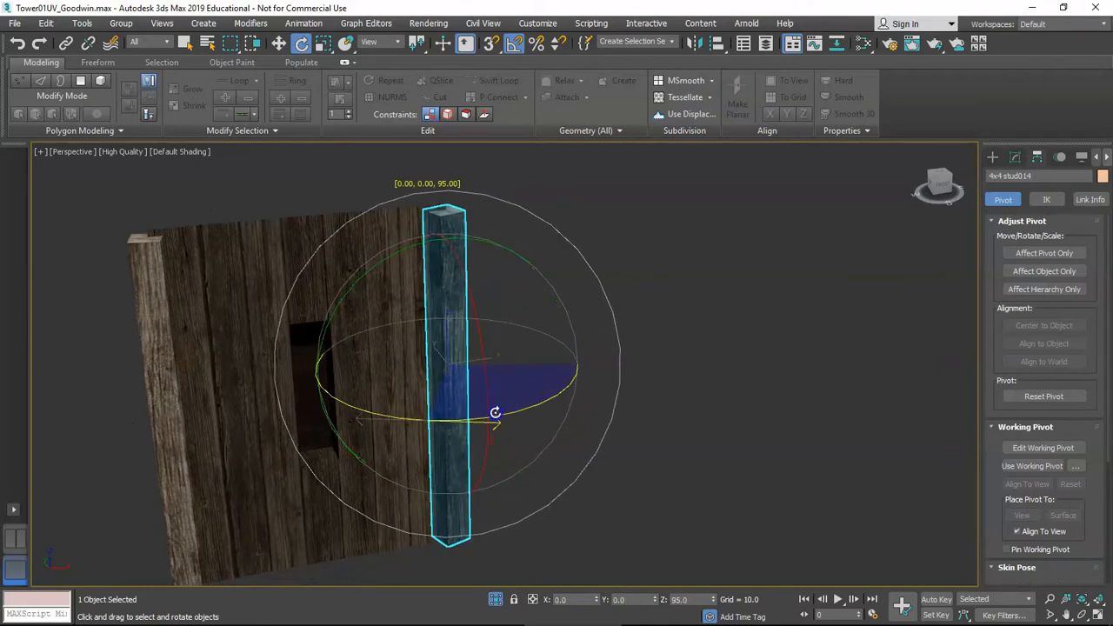
Reselect the cloned stud and fine-tune its rotation about Z so it sits squarely at the panel's corner
key(w)
click(663, 493)
alt+middle_drag(664, 492, 489, 445)
click(489, 445)
key(e)
drag(600, 543, 585, 548)
middle_drag(484, 507, 494, 343)
key(w)
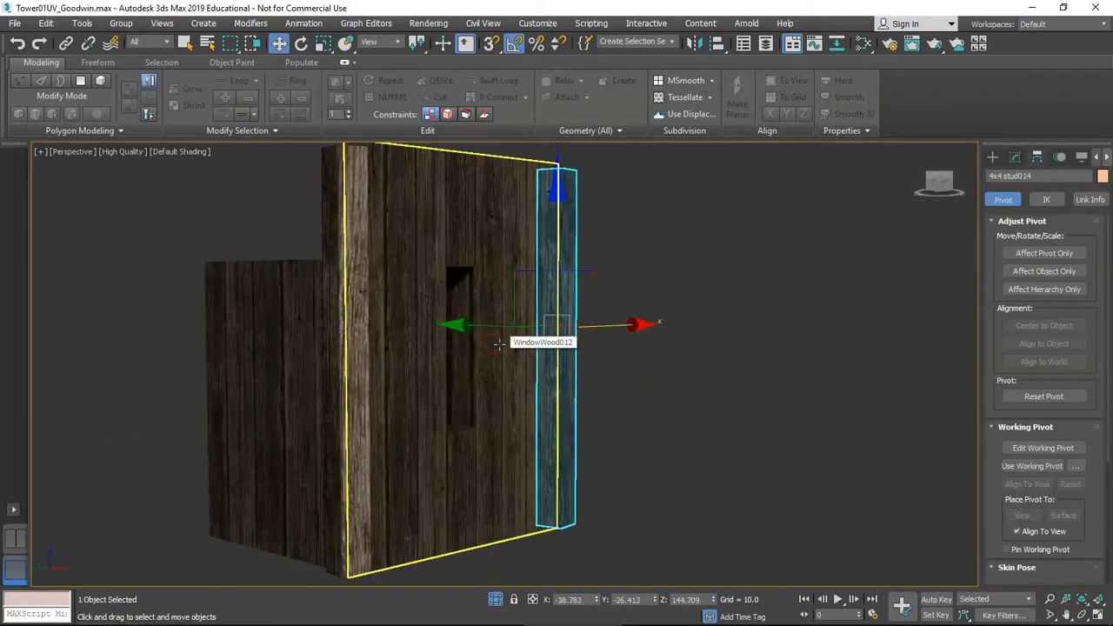
End the isolation to bring back the whole tower around the enclosure
scroll(496, 348, down, 3)
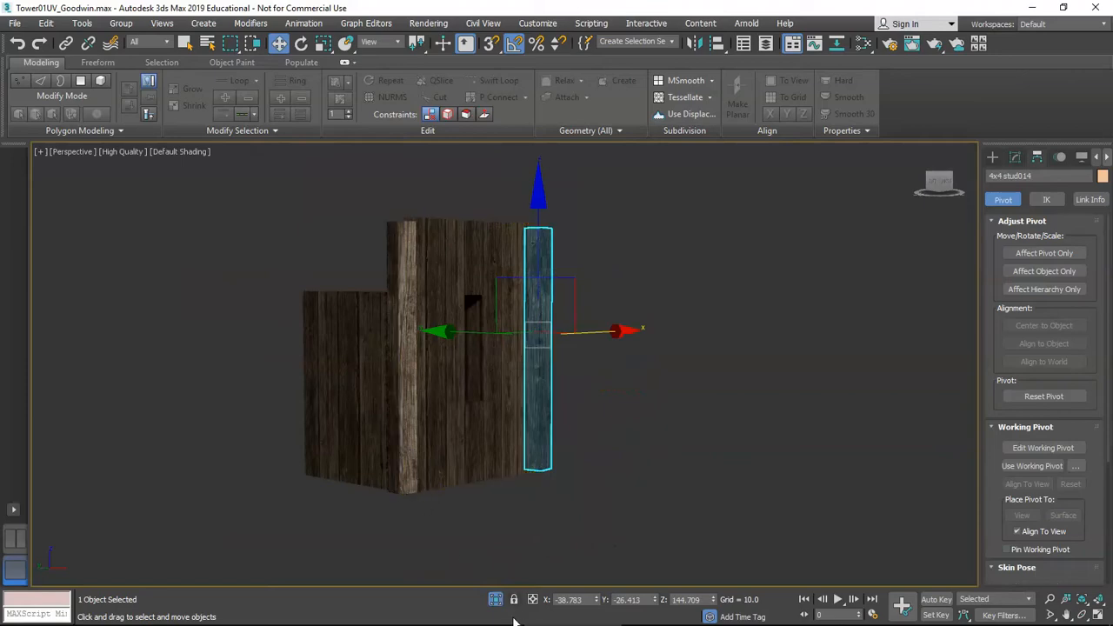
click(496, 601)
scroll(562, 423, down, 3)
alt+middle_drag(562, 423, 565, 380)
scroll(567, 326, up, 4)
alt+middle_drag(566, 326, 433, 367)
Clone the original corner stud downward along Z as an independent copy
click(472, 322)
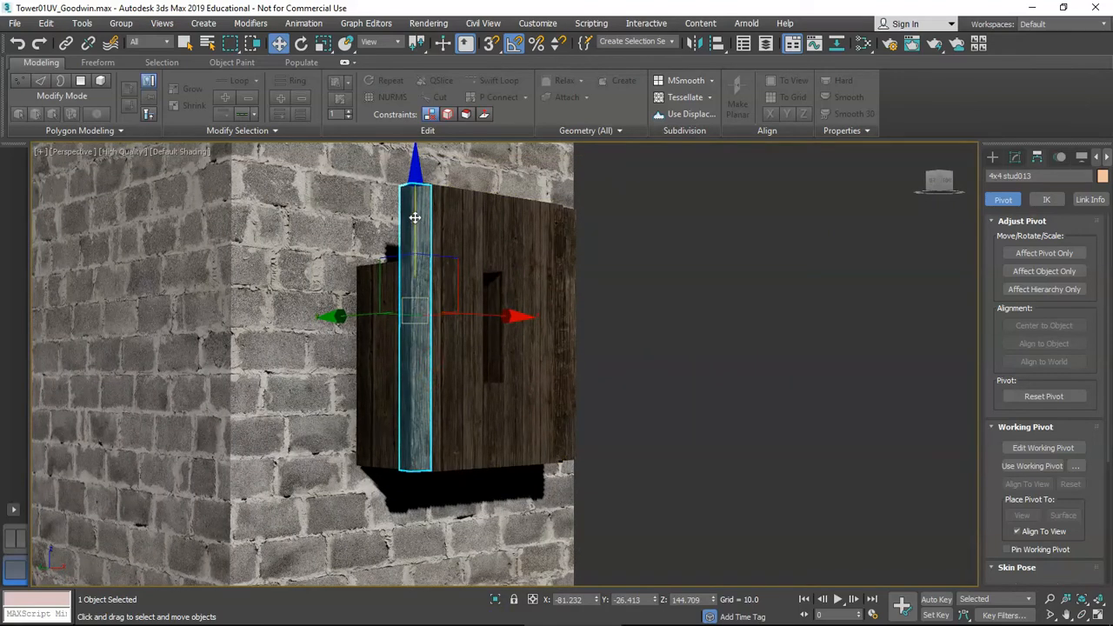
shift+drag(415, 215, 410, 314)
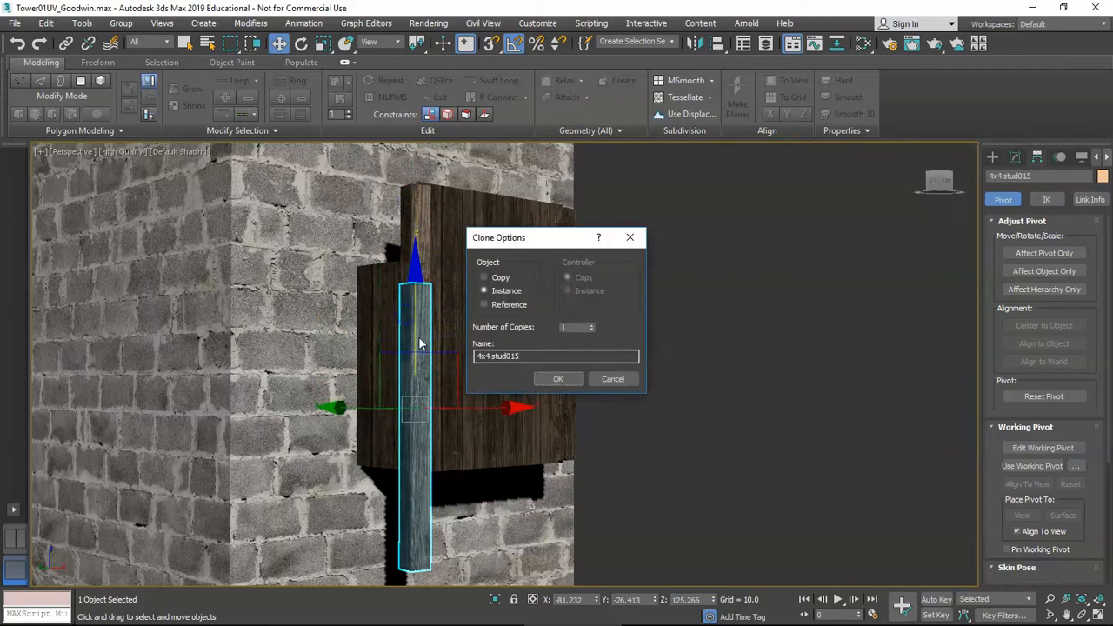
click(499, 278)
click(555, 380)
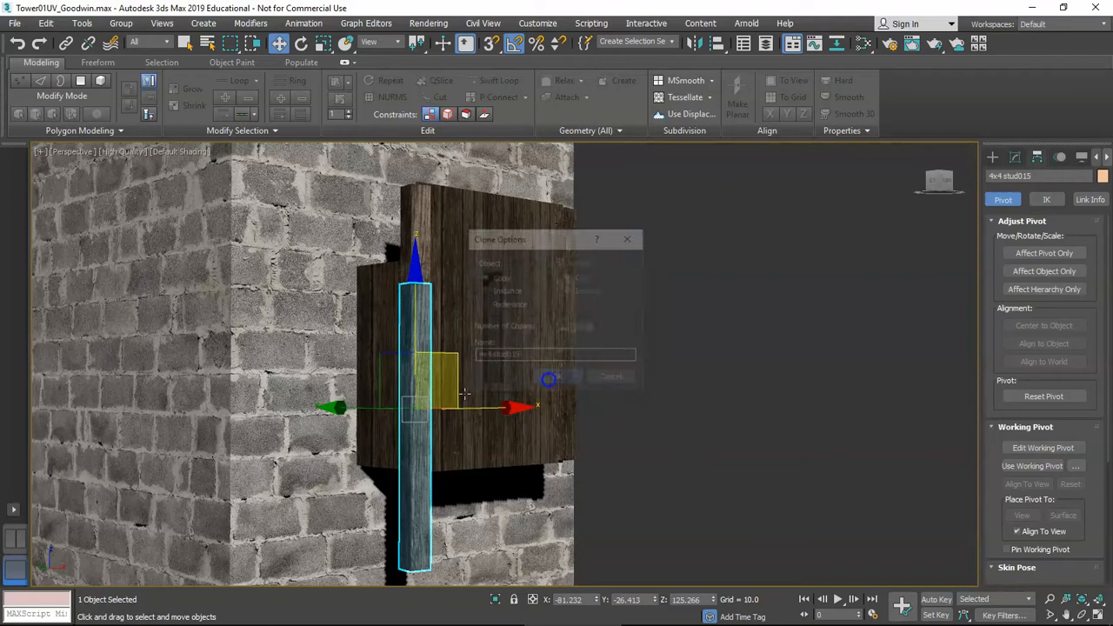
Rotate the lowered stud copy about X until it lies horizontally and projects from the brick wall
key(e)
alt+middle_drag(461, 448, 436, 318)
drag(428, 276, 446, 338)
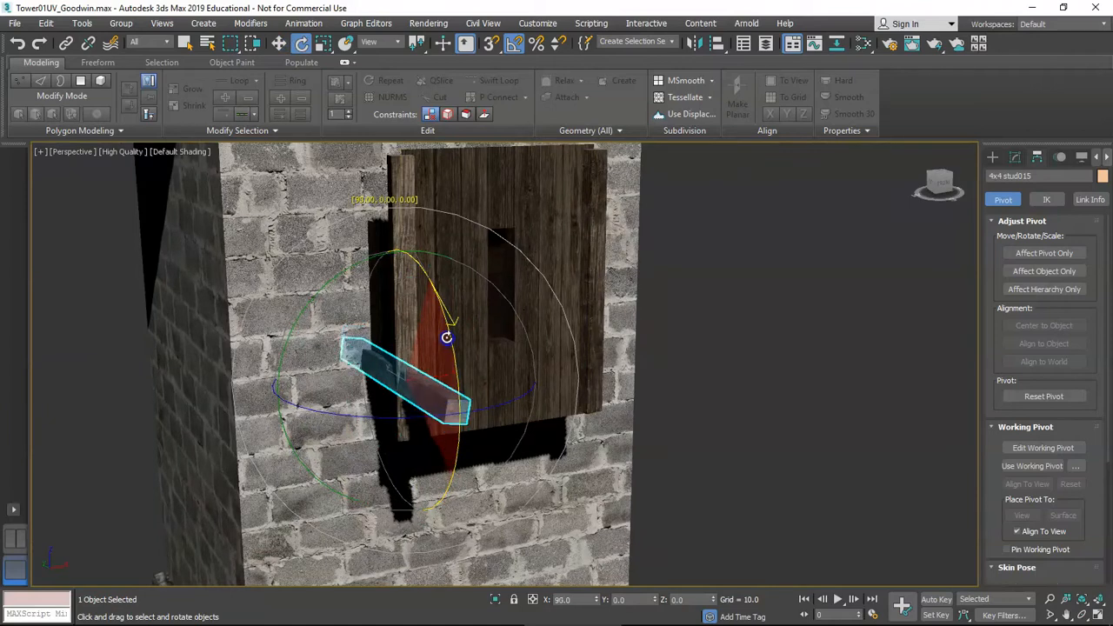
alt+middle_drag(447, 337, 192, 427)
key(w)
scroll(191, 426, up, 6)
key(e)
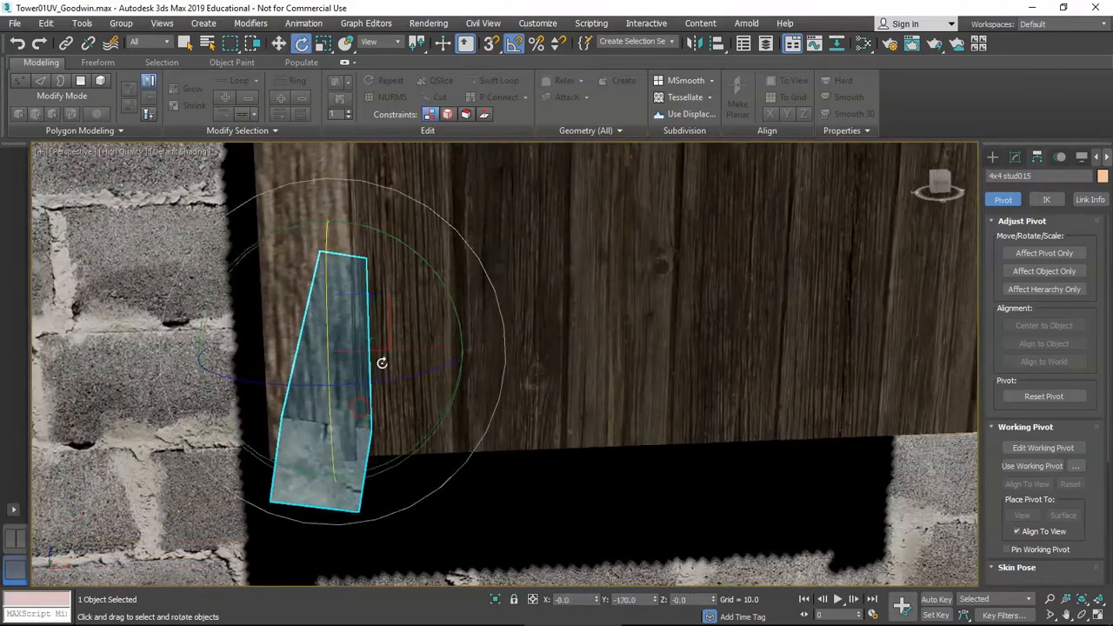
drag(436, 281, 426, 276)
Scale the horizontal stud slightly and adjust its height to fit beneath the enclosure's corner
key(w)
middle_drag(375, 432, 443, 306)
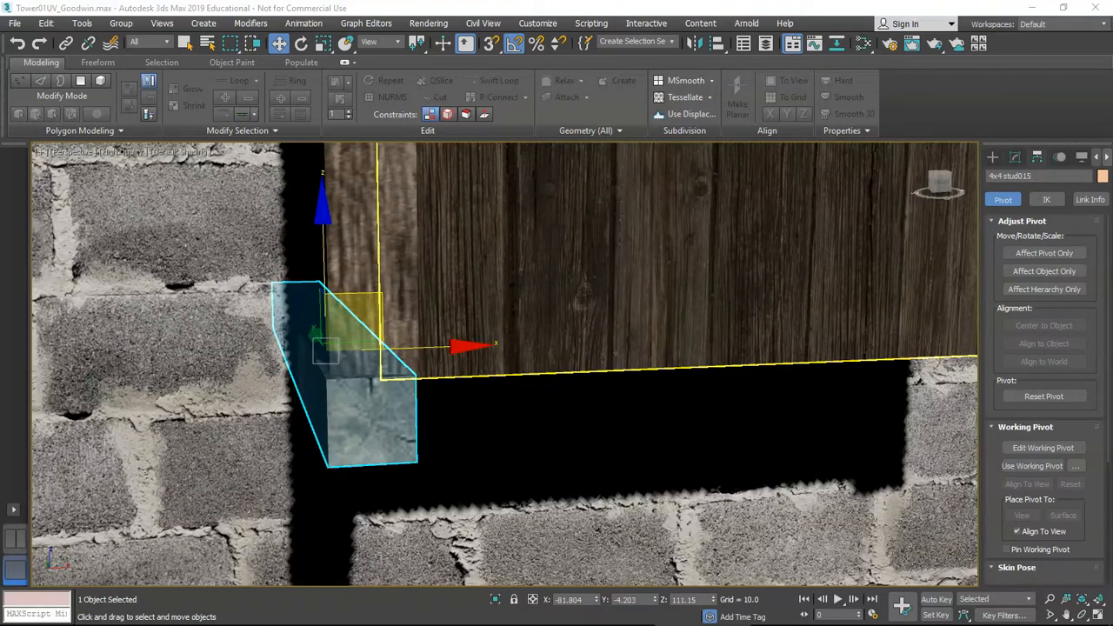
alt+middle_drag(442, 420, 397, 392)
key(r)
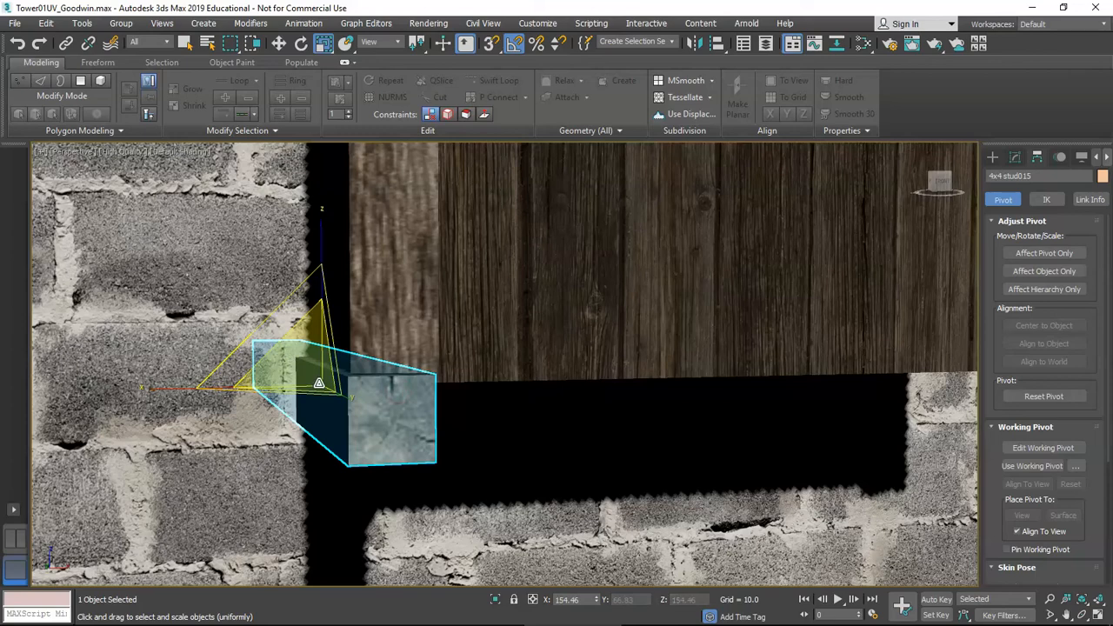
alt+middle_drag(319, 383, 322, 391)
drag(290, 332, 291, 324)
key(w)
mouse_move(289, 265)
mouse_down()
mouse_move(290, 309)
mouse_move(293, 269)
mouse_up()
alt+middle_drag(332, 297, 377, 362)
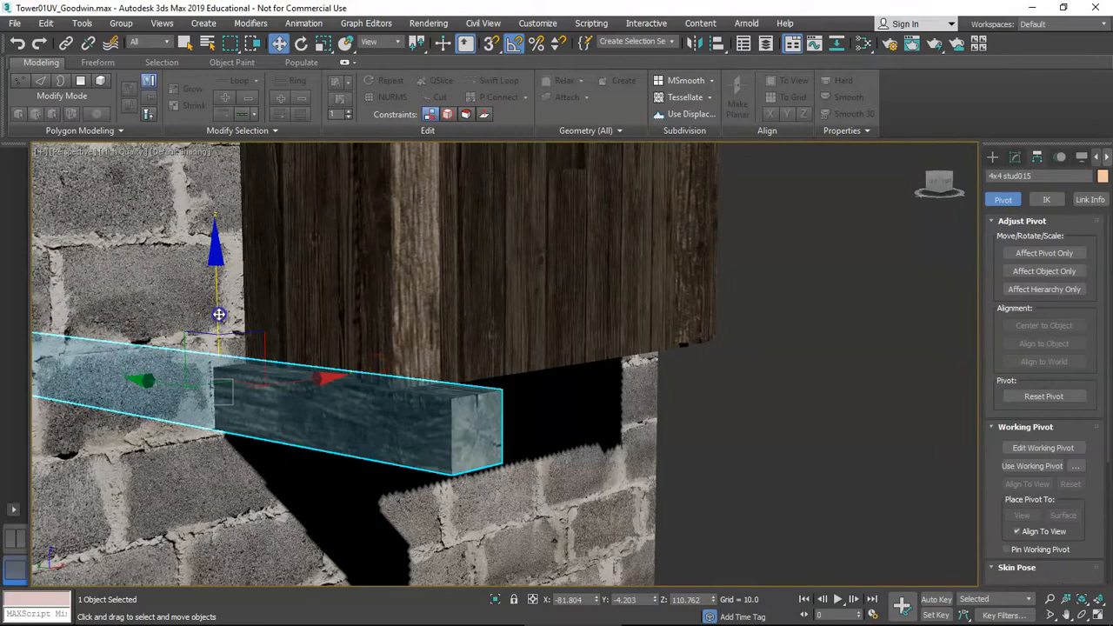
Clone the horizontal support beam along X to the enclosure's opposite lower corner
alt+middle_drag(219, 314, 358, 389)
alt+middle_drag(113, 387, 363, 401)
mouse_move(345, 389)
shift+mouse_down()
mouse_move(666, 388)
mouse_move(653, 387)
shift+mouse_up()
click(556, 381)
mouse_move(557, 380)
alt+middle_down()
mouse_move(405, 327)
mouse_move(443, 336)
alt+middle_up()
Select both horizontal support beams and clone them downward along Z as copies
click(406, 327)
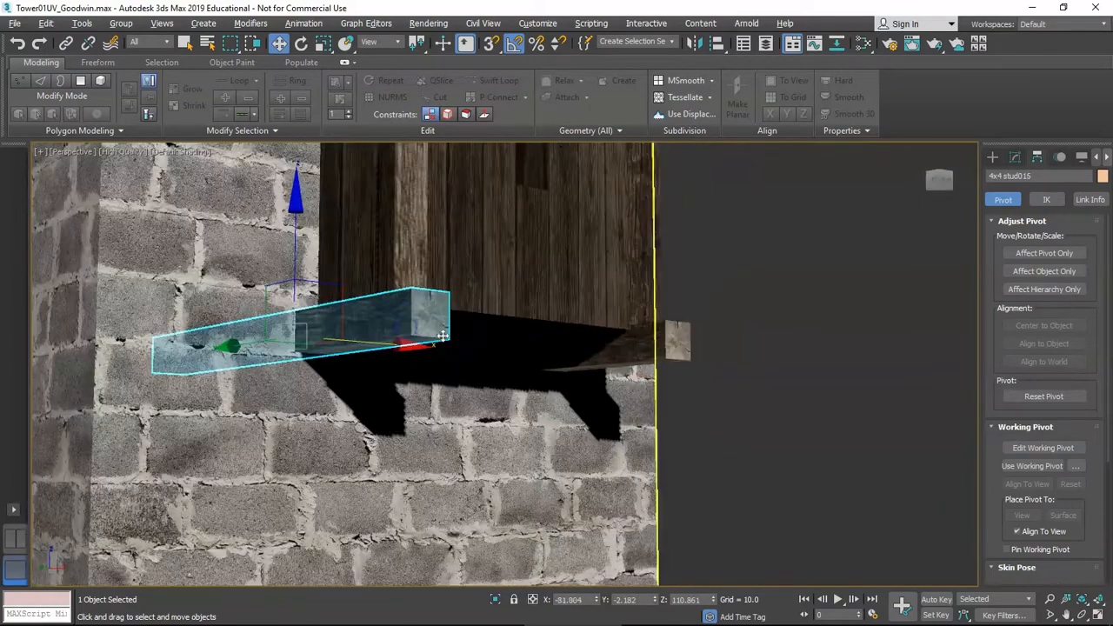
ctrl+click(631, 350)
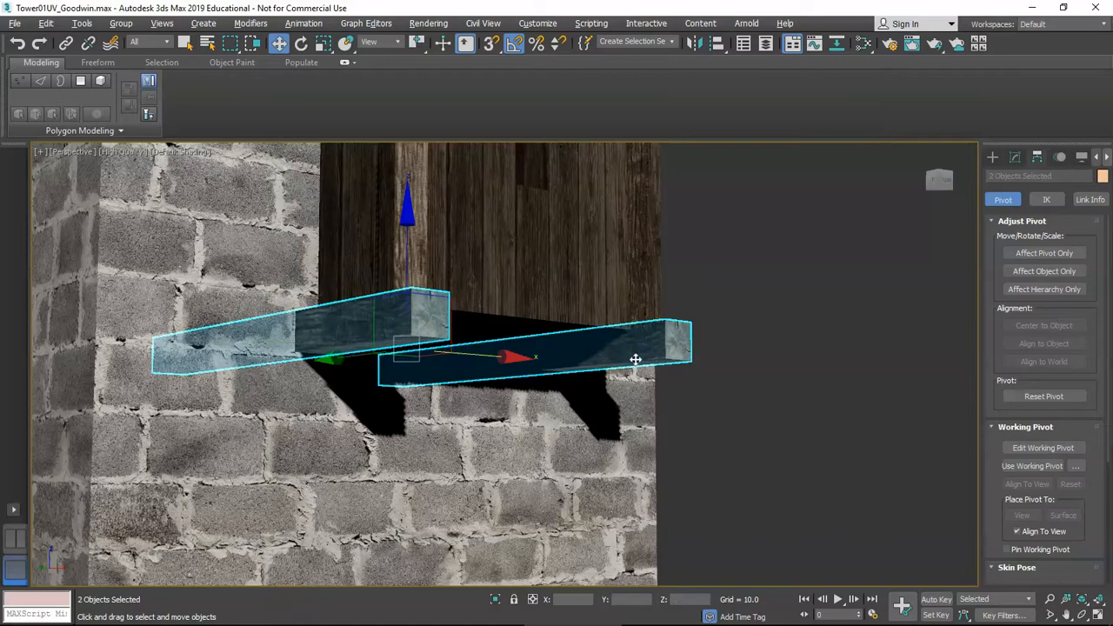
scroll(549, 381, down, 6)
alt+middle_drag(544, 381, 447, 360)
scroll(525, 413, up, 3)
scroll(535, 400, up, 3)
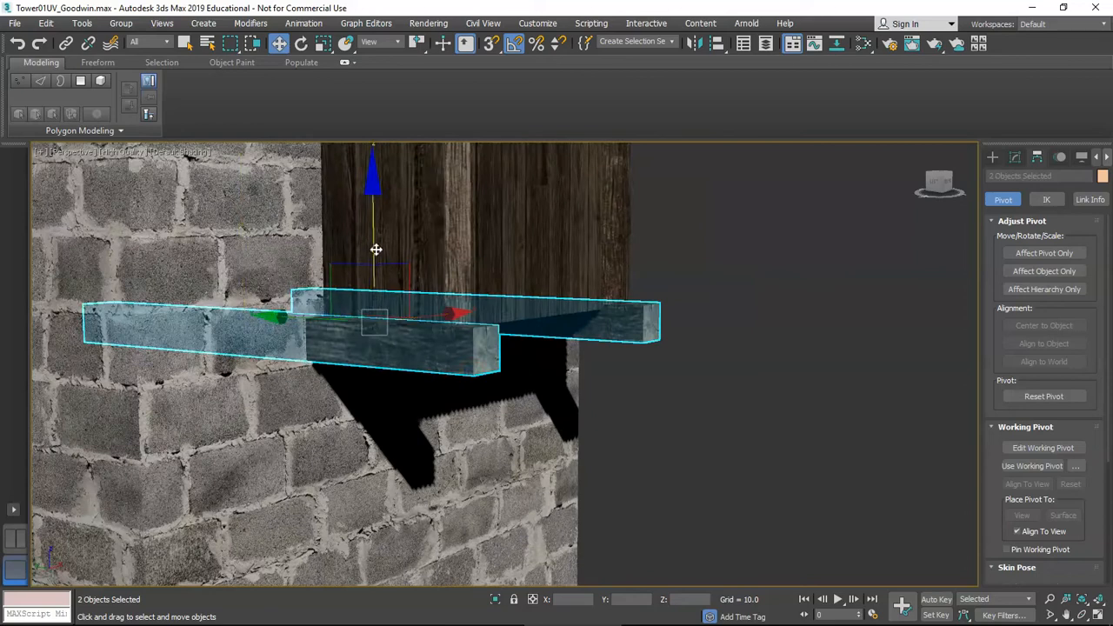
mouse_move(373, 228)
mouse_down()
mouse_move(370, 353)
mouse_move(376, 315)
mouse_up()
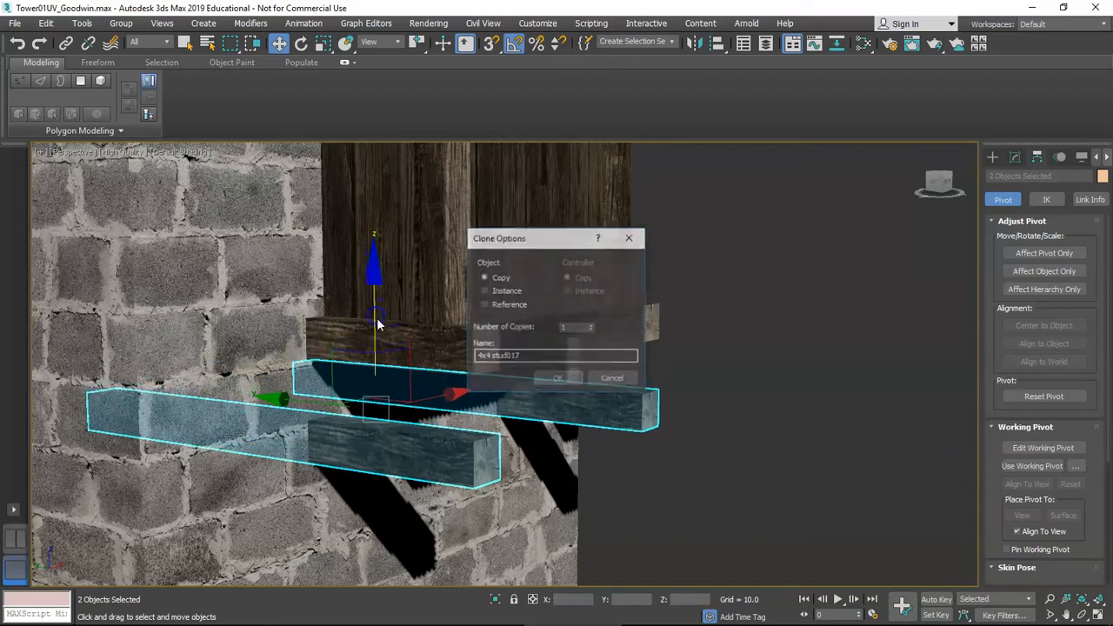
click(556, 379)
Rotate the two lower beam copies -45 degrees about X to form diagonal braces
key(e)
drag(385, 377, 370, 355)
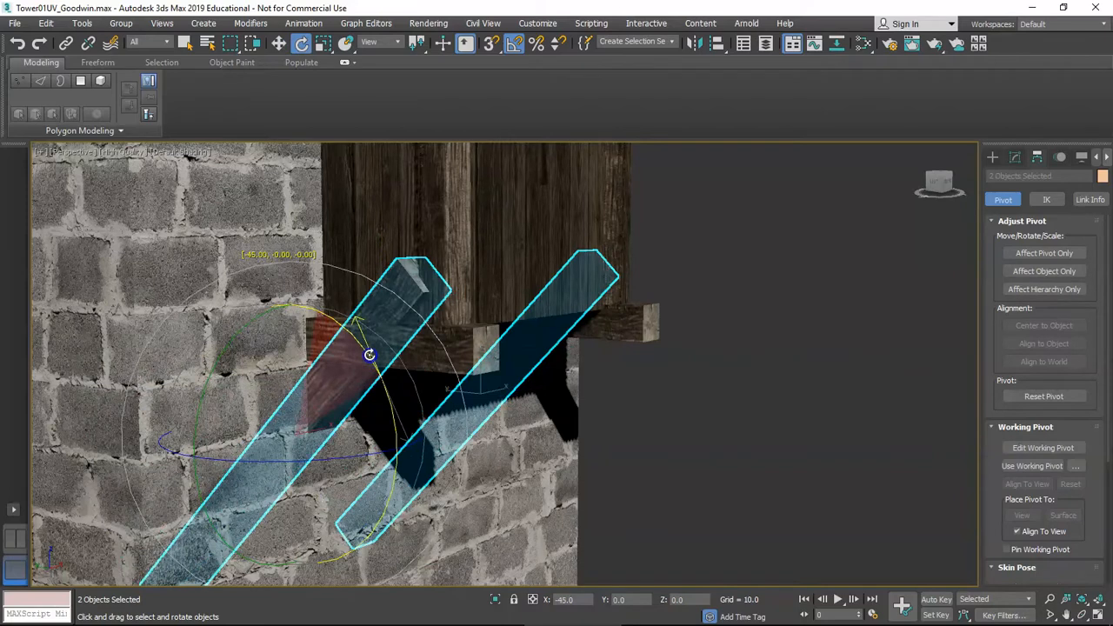
middle_drag(369, 354, 387, 275)
Move the diagonal braces along Z and Y so their upper ends meet the undersides of the horizontal beams
key(w)
drag(395, 260, 400, 320)
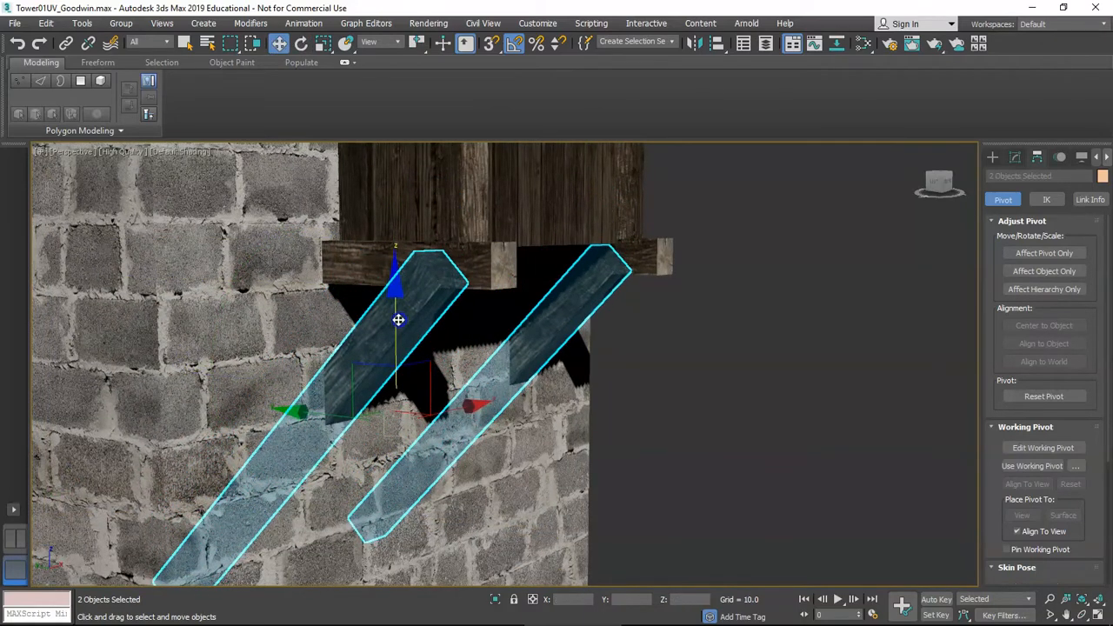
drag(331, 415, 366, 421)
alt+middle_drag(540, 352, 470, 351)
middle_drag(272, 308, 308, 318)
Scale the two diagonal braces down slightly, check how they meet the beams, and clear the selection
key(r)
scroll(311, 331, up, 2)
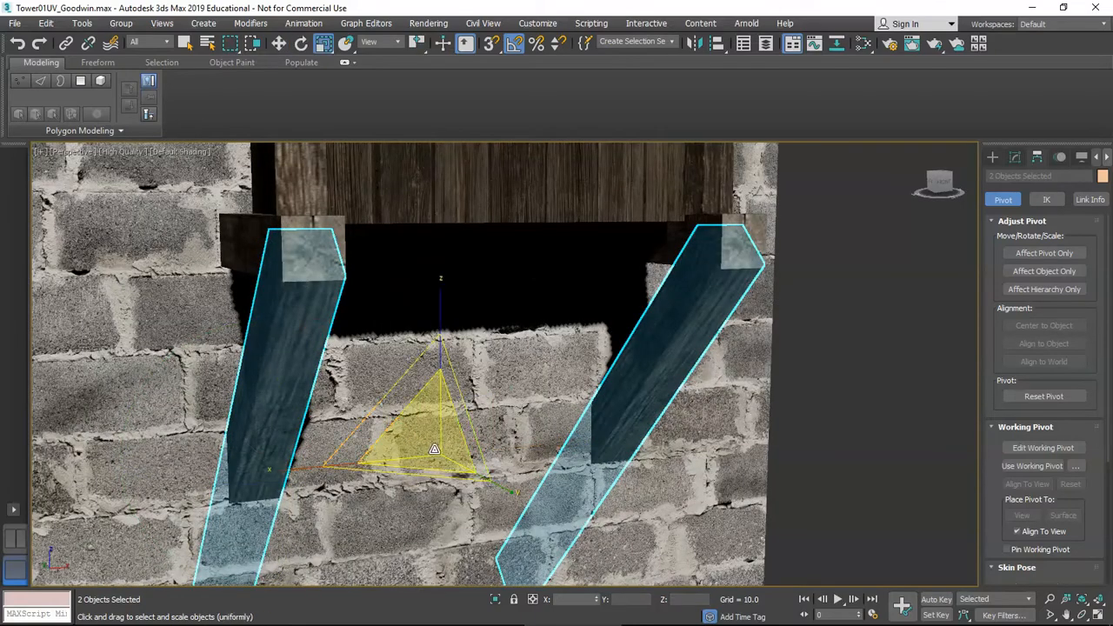
drag(438, 452, 441, 454)
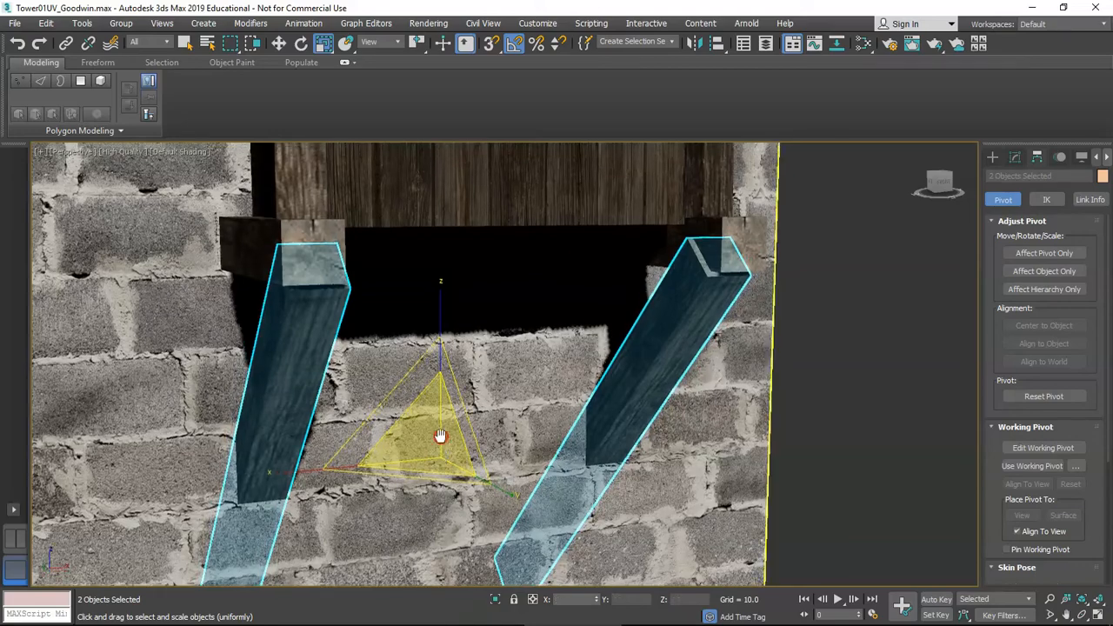
key(w)
alt+middle_drag(440, 454, 426, 446)
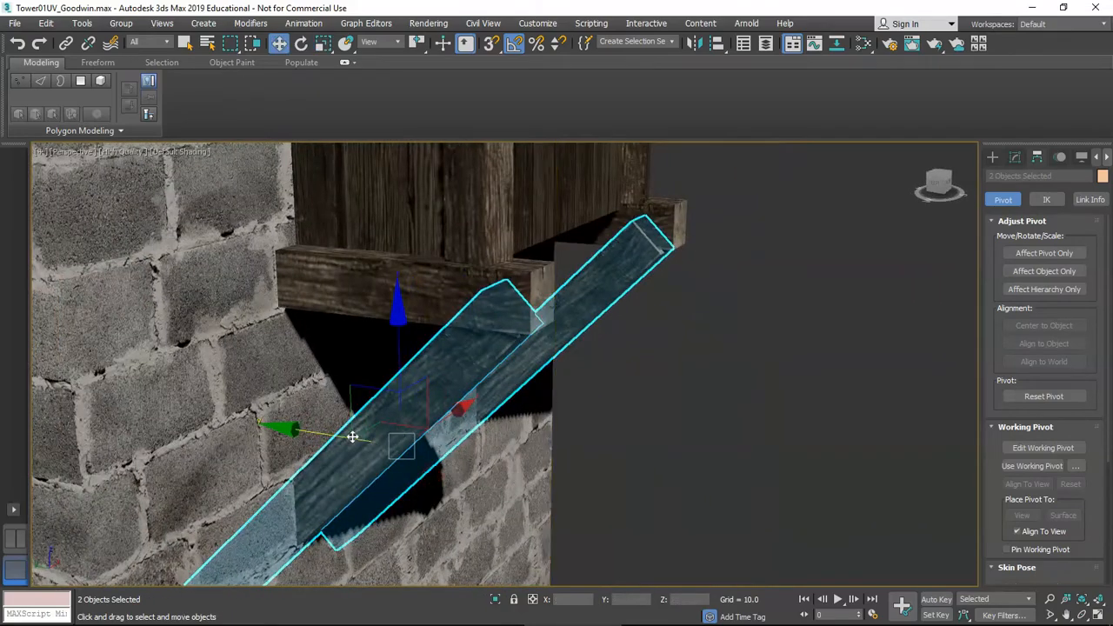
alt+middle_drag(340, 437, 365, 409)
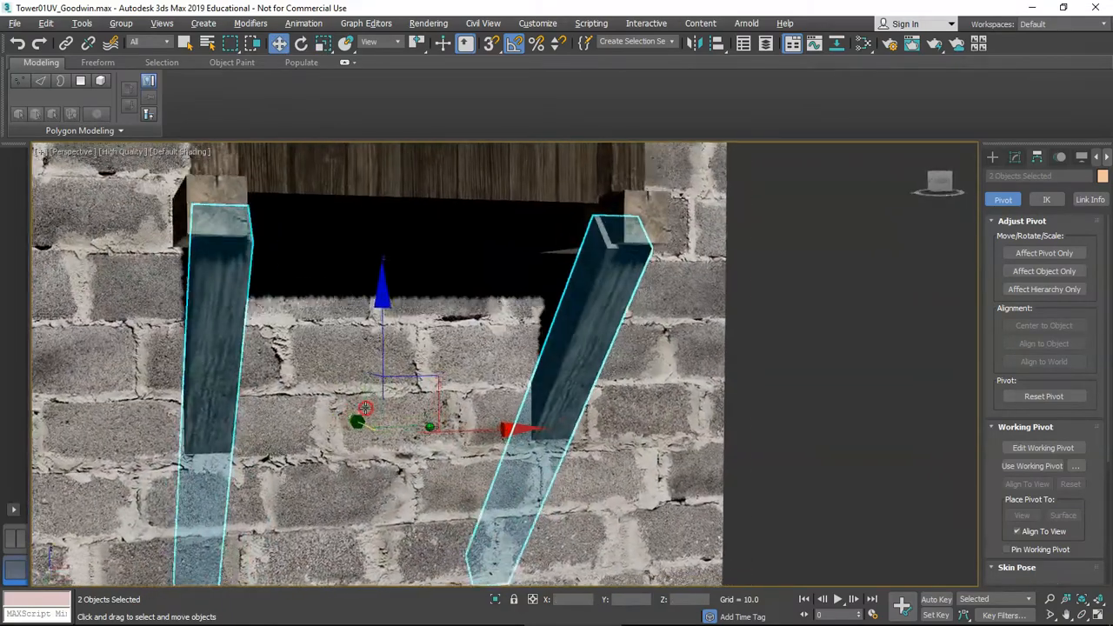
click(736, 415)
Clone the horizontal beam under the original corner stud outward along Y as a copy
alt+middle_drag(492, 273, 511, 398)
scroll(510, 388, up, 5)
click(503, 388)
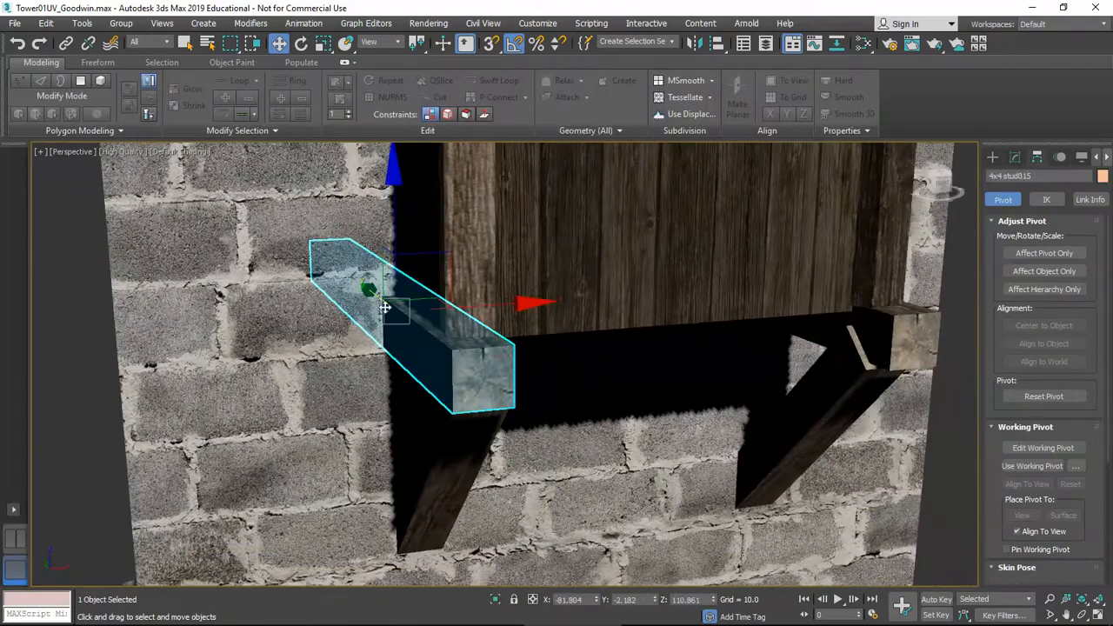
alt+middle_drag(441, 292, 476, 337)
mouse_move(216, 281)
shift+mouse_down()
mouse_move(437, 330)
mouse_move(513, 392)
shift+mouse_up()
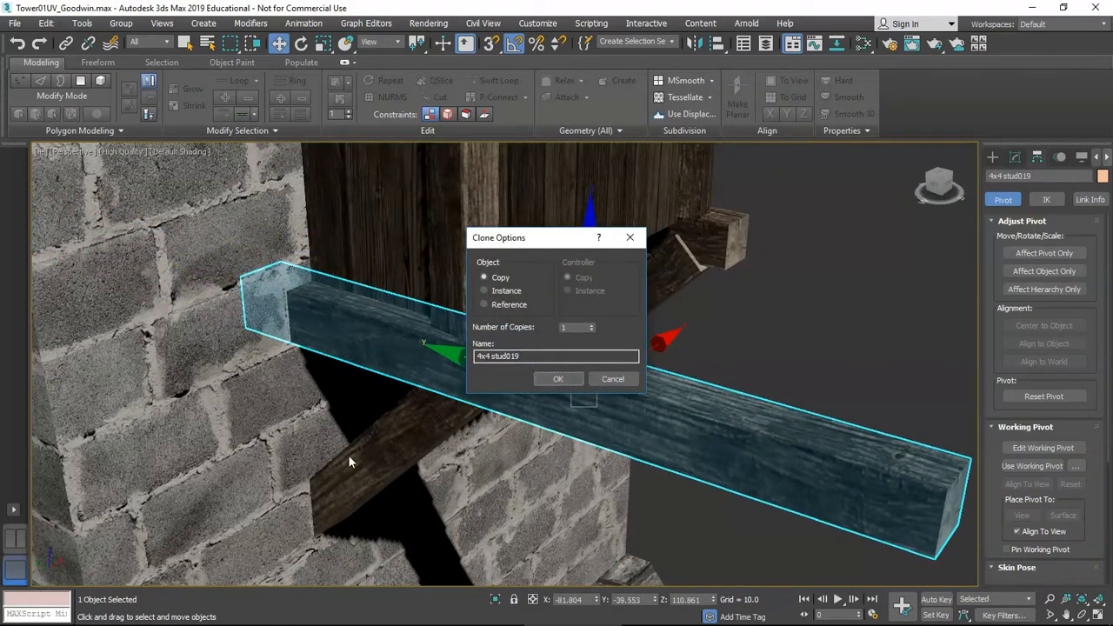
click(551, 379)
Move the new beam along X and rotate it about Z so it runs across the enclosure's front
alt+middle_drag(470, 383, 494, 372)
drag(590, 368, 663, 322)
key(e)
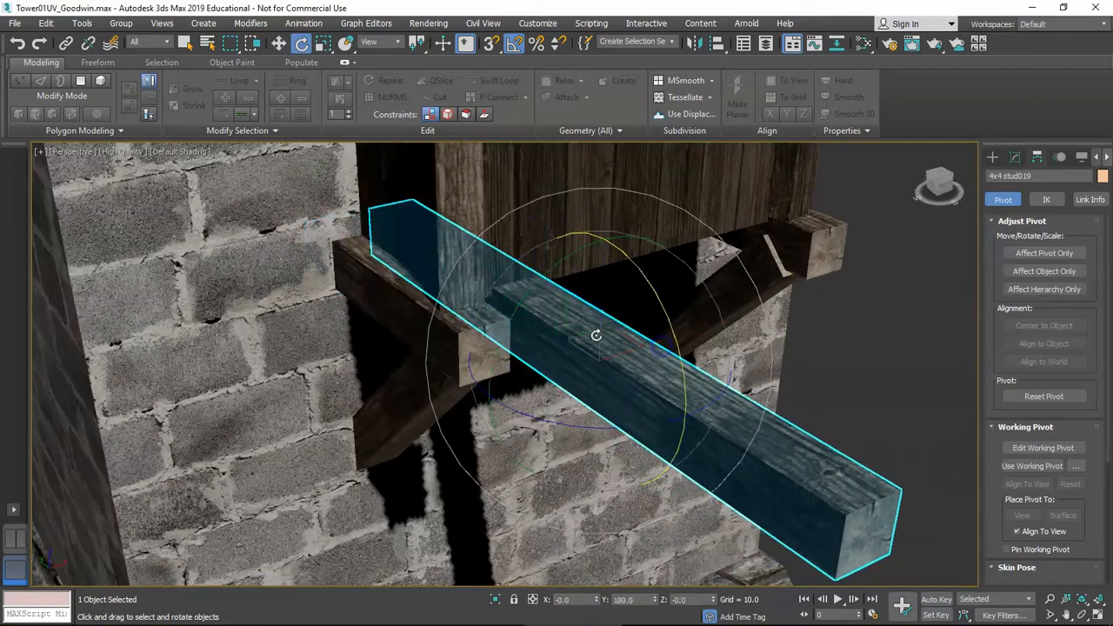
drag(575, 428, 640, 413)
alt+middle_drag(639, 413, 636, 447)
key(w)
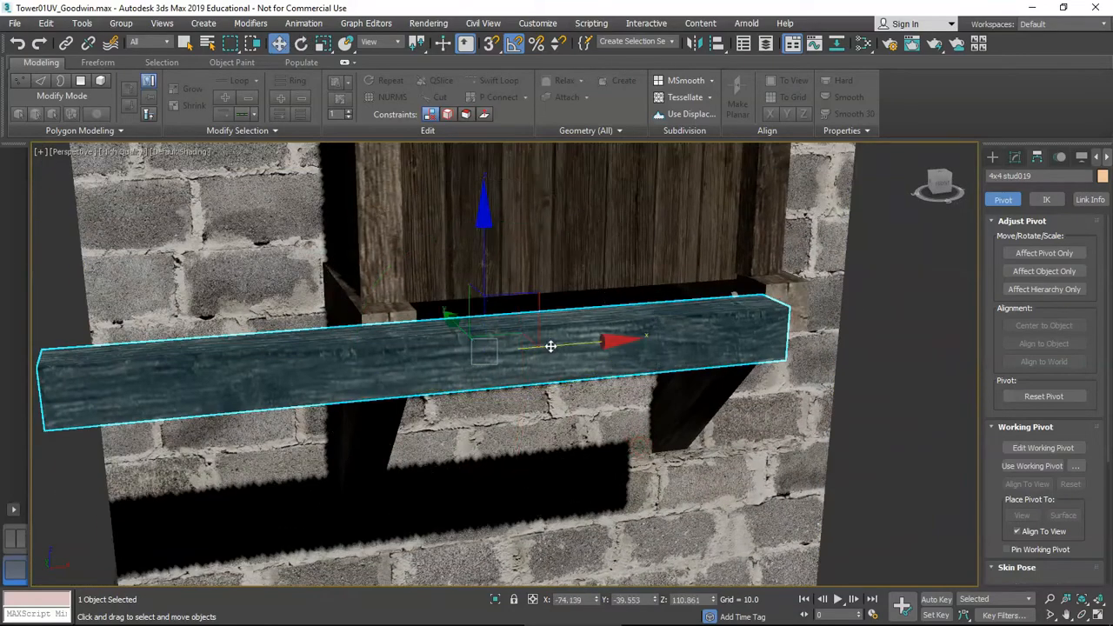
Move the cross beam along X, Y and Z so it rests centred on the two support beams' outer ends
drag(551, 347, 652, 330)
alt+middle_drag(651, 330, 579, 369)
drag(527, 373, 400, 359)
drag(459, 299, 452, 273)
alt+middle_drag(452, 273, 455, 316)
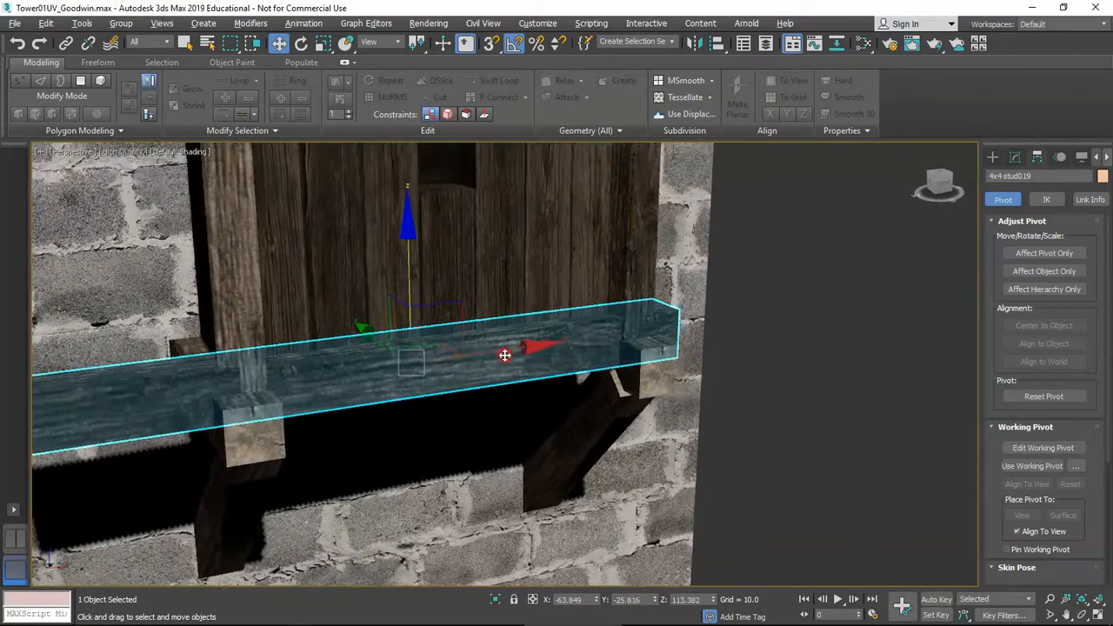
alt+middle_drag(504, 355, 480, 351)
drag(480, 351, 529, 345)
mouse_move(529, 345)
alt+middle_down()
mouse_move(503, 350)
mouse_move(517, 353)
alt+middle_up()
mouse_move(555, 374)
mouse_down()
mouse_move(544, 373)
mouse_move(558, 374)
mouse_up()
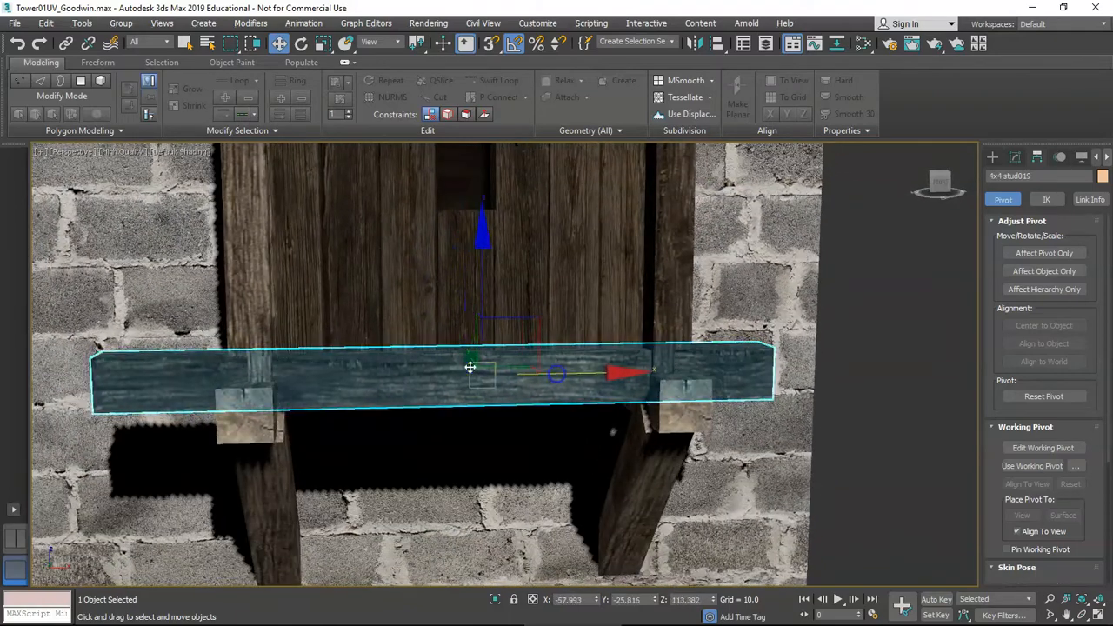
Centre the front cross beam's pivot on the object and shorten the beam along its length to roughly the enclosure's width
click(1016, 157)
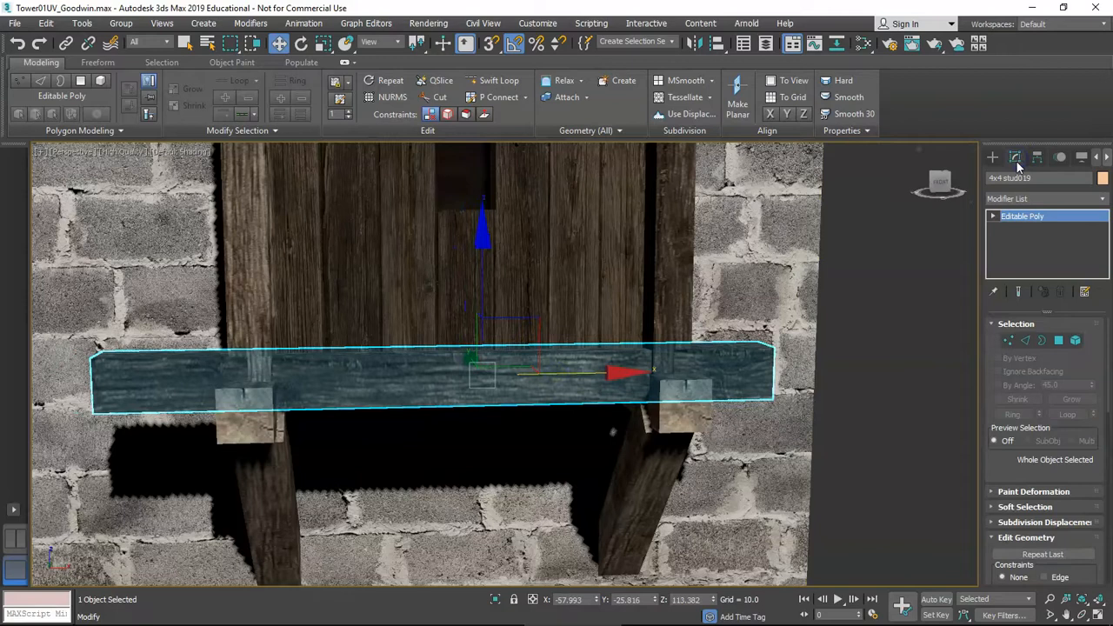
click(1038, 155)
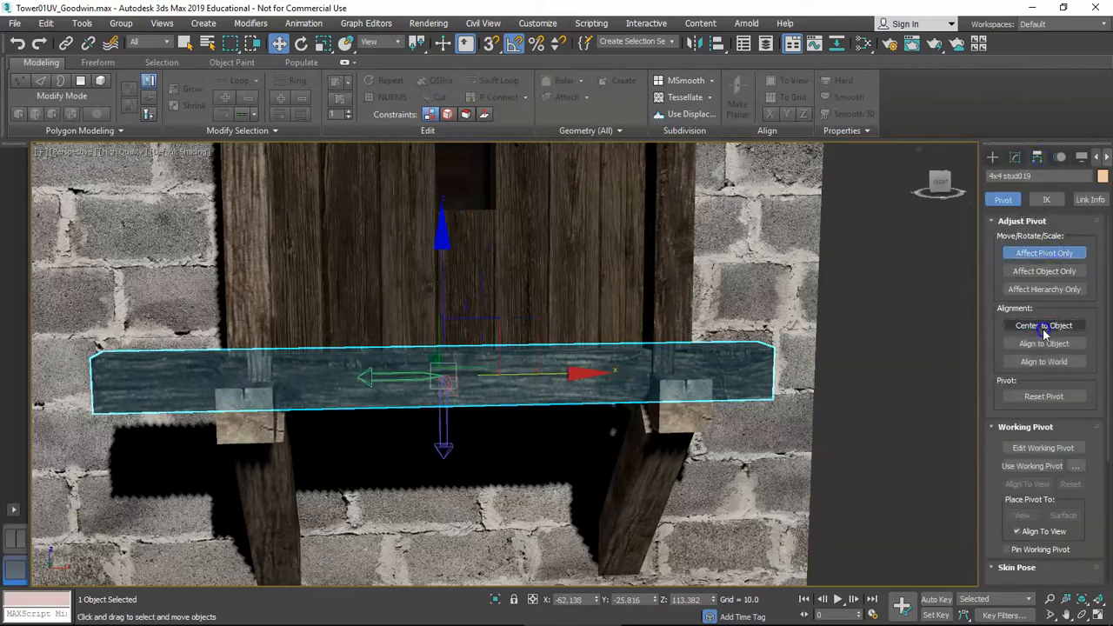
click(1040, 255)
middle_drag(492, 385, 543, 398)
key(e)
key(r)
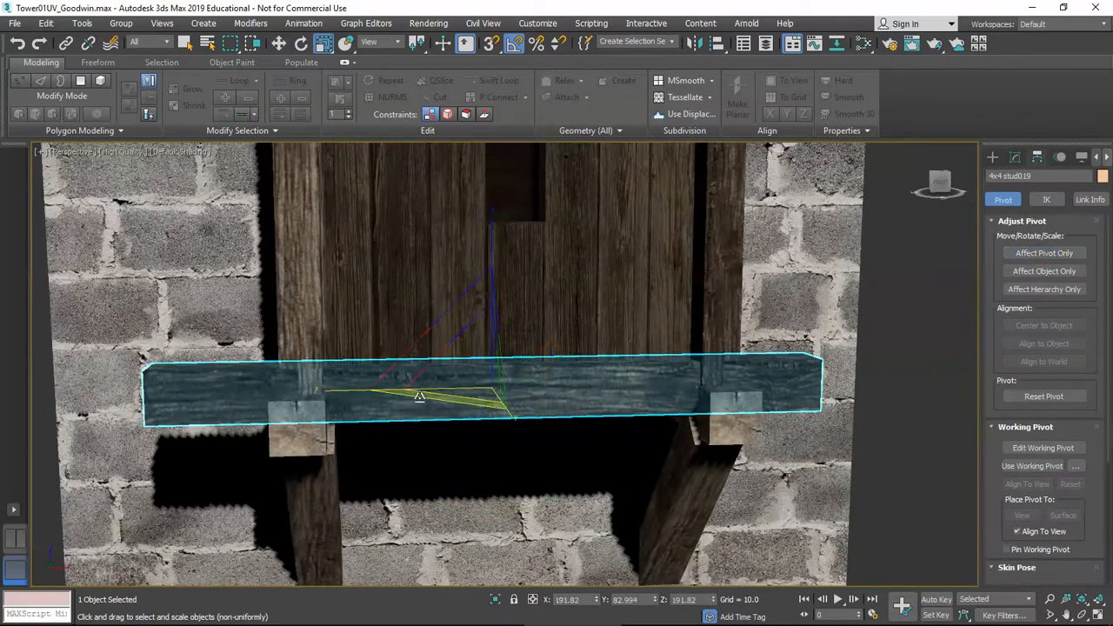
drag(345, 392, 370, 390)
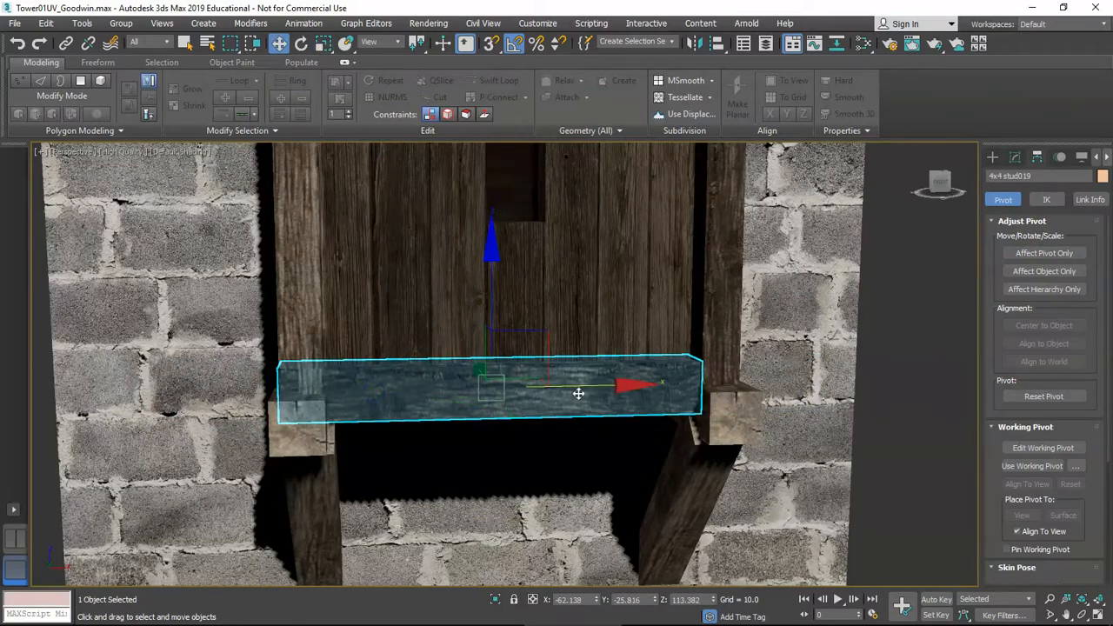
Move the shortened cross beam along X, Y and Z so it sits centred against the front corner studs, and clear the selection
alt+middle_drag(596, 386, 522, 397)
drag(476, 395, 490, 392)
click(711, 442)
alt+middle_drag(583, 409, 666, 427)
scroll(659, 430, down, 5)
scroll(606, 450, up, 5)
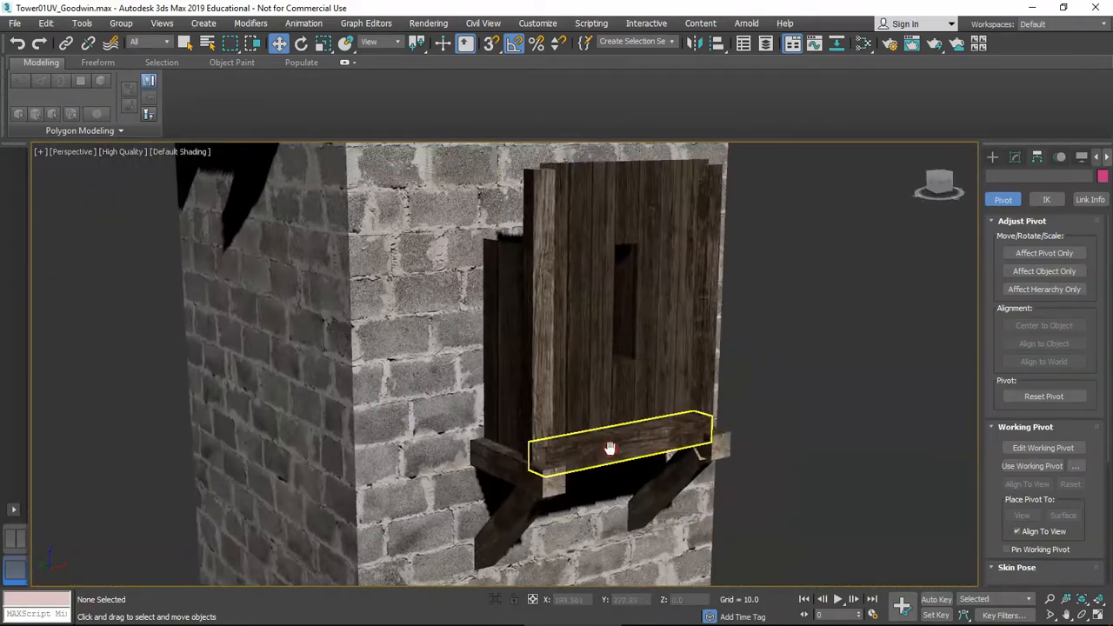
Clone the front cross beam straight up along Z onto the tops of the enclosure's corner studs
click(572, 443)
alt+middle_drag(571, 442, 598, 462)
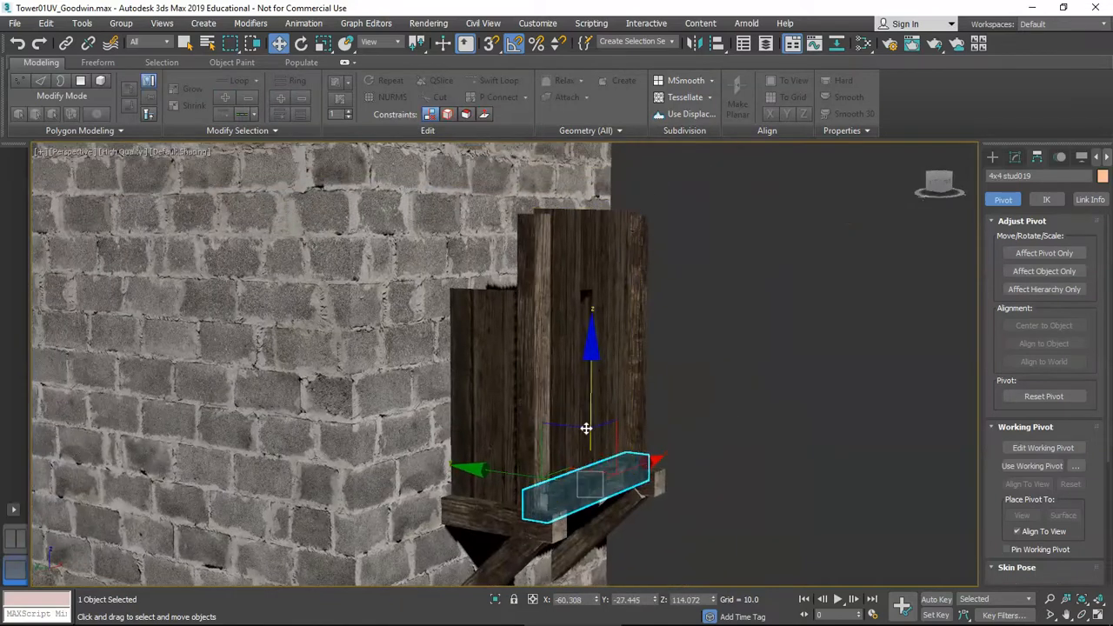
shift+drag(595, 403, 608, 125)
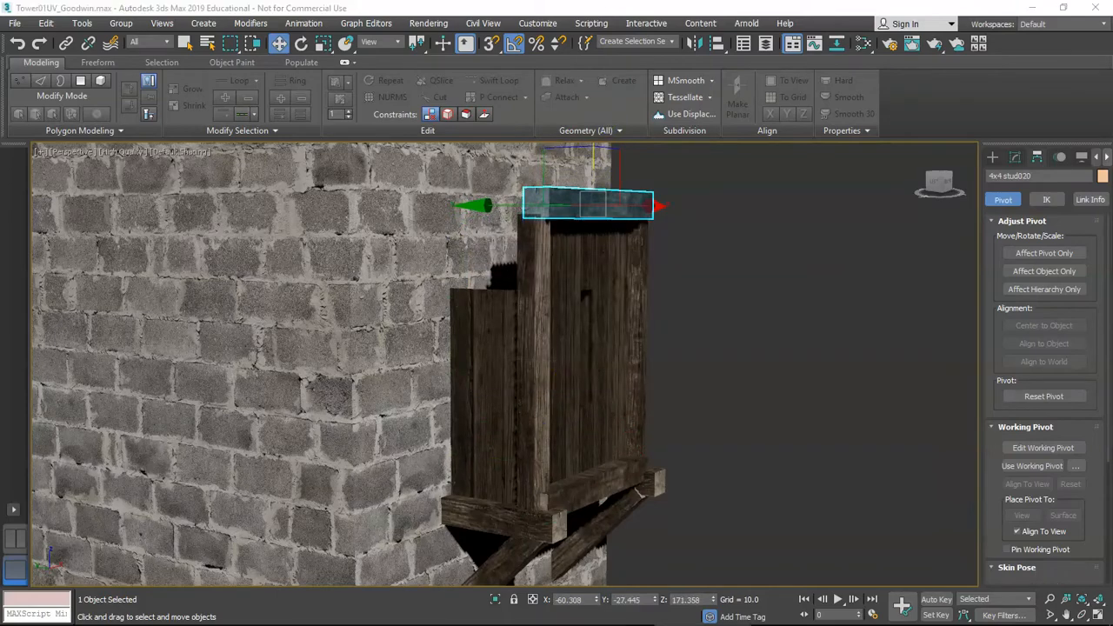
scroll(594, 308, up, 3)
middle_drag(594, 264, 615, 385)
scroll(574, 302, up, 2)
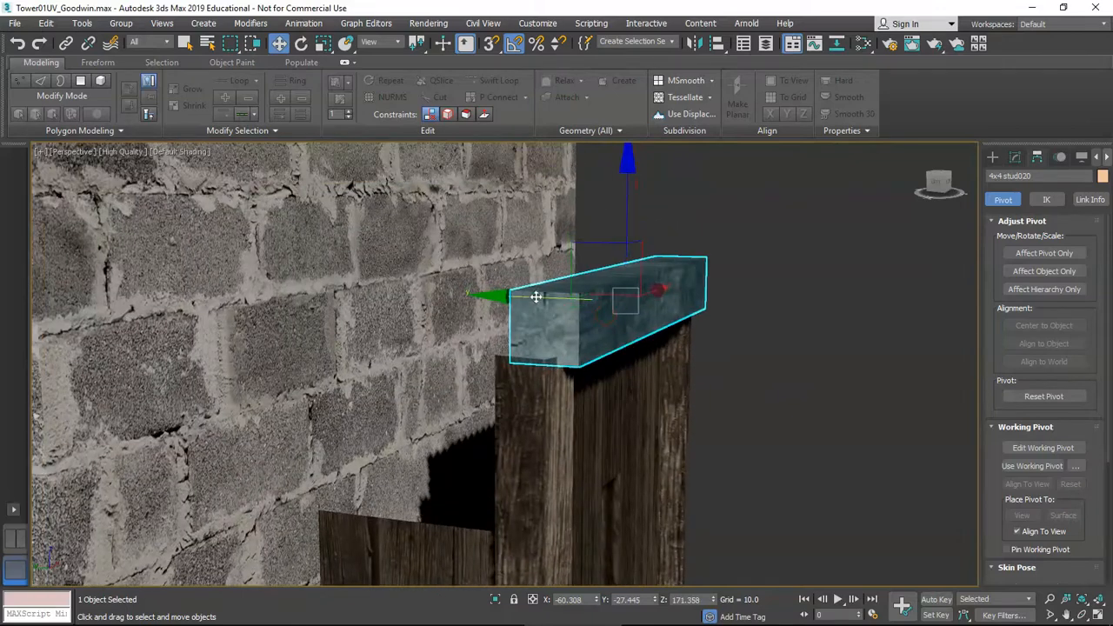
Lengthen the top beam along X to overhang the corner studs slightly and shift it along Y so it sits over them
drag(523, 297, 524, 297)
alt+middle_drag(622, 327, 646, 311)
key(e)
key(r)
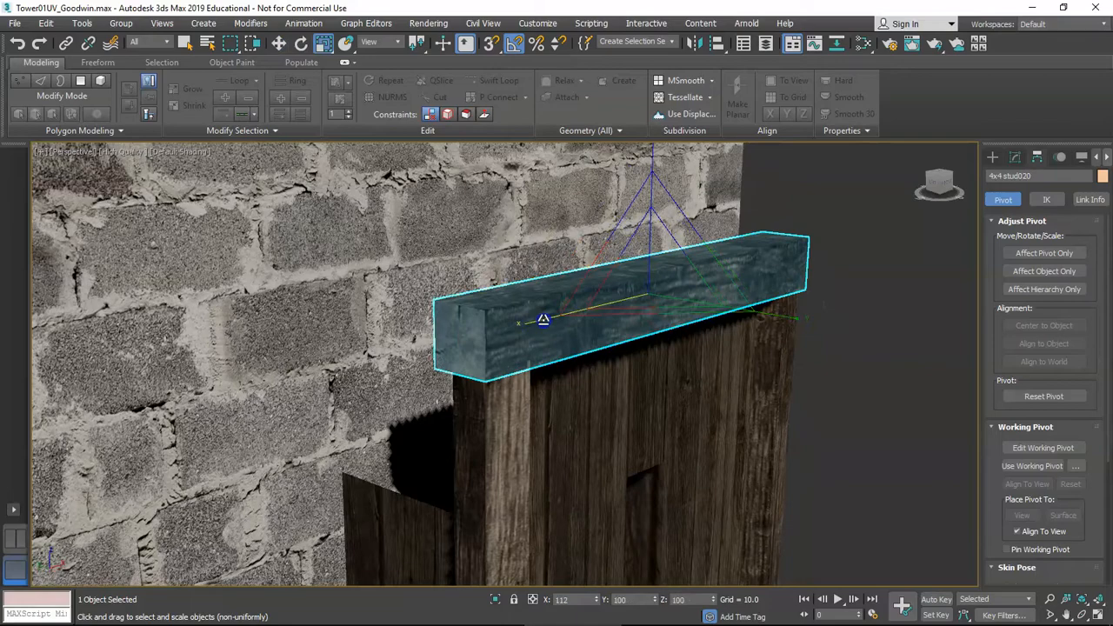
alt+middle_drag(544, 334, 580, 272)
key(r)
alt+middle_drag(564, 341, 529, 307)
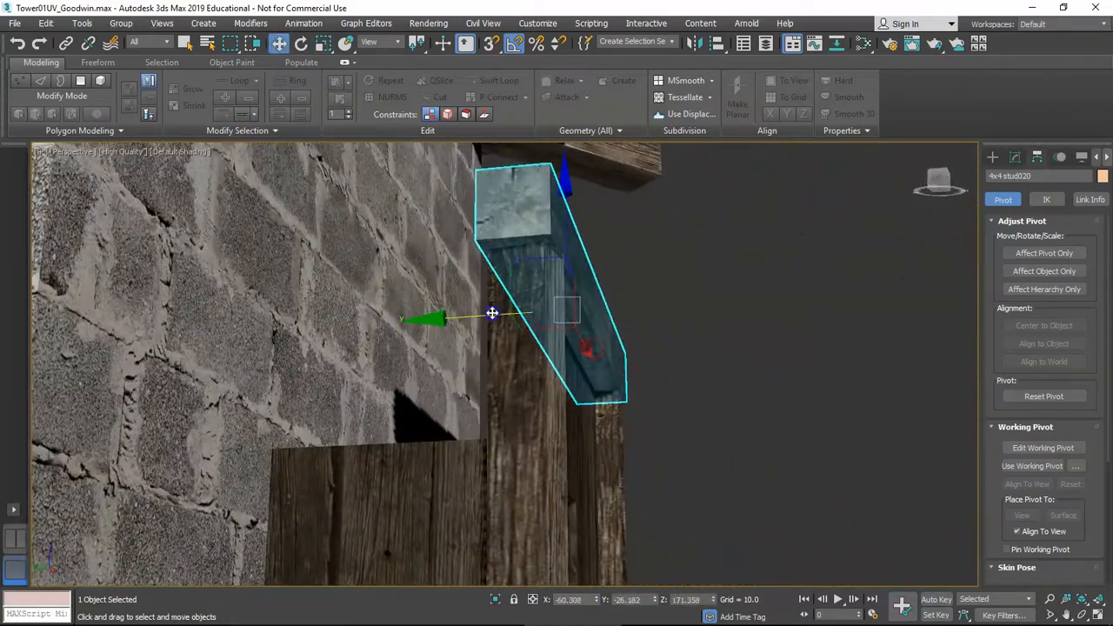
Clear the selection and examine the wooden enclosure from the front in relation to the whole tower
click(747, 418)
alt+middle_drag(561, 427, 481, 431)
scroll(592, 439, down, 4)
middle_drag(609, 461, 595, 348)
alt+middle_drag(595, 348, 471, 396)
scroll(582, 380, down, 5)
scroll(525, 405, down, 3)
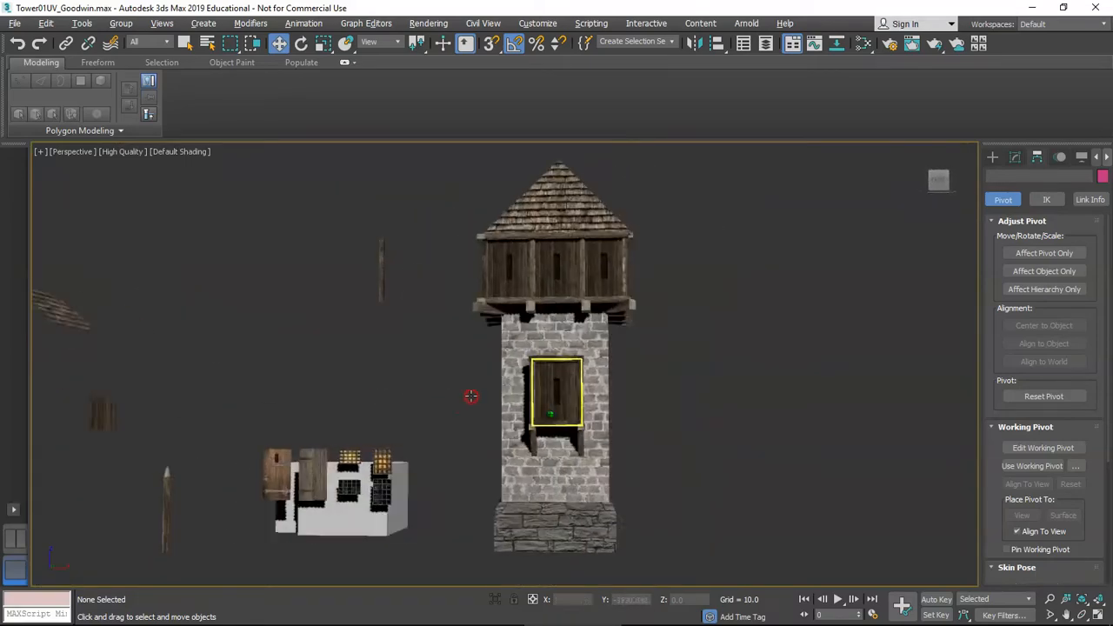